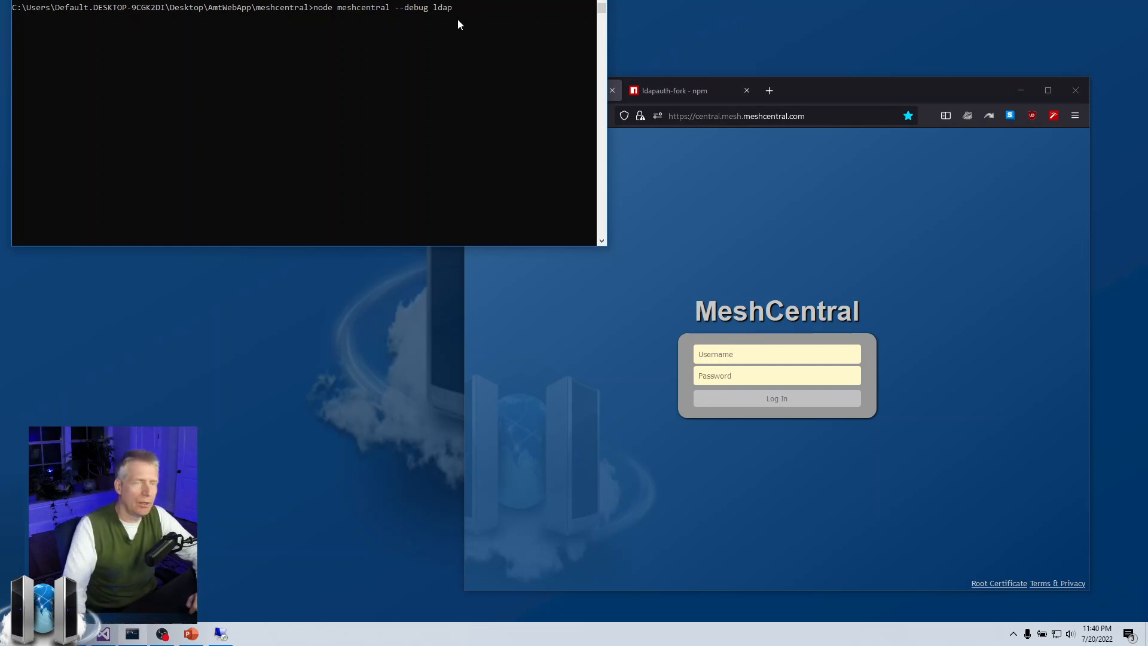
Run node meshcentral --debug ldap and enlarge the console to show the server output.
key("Return")
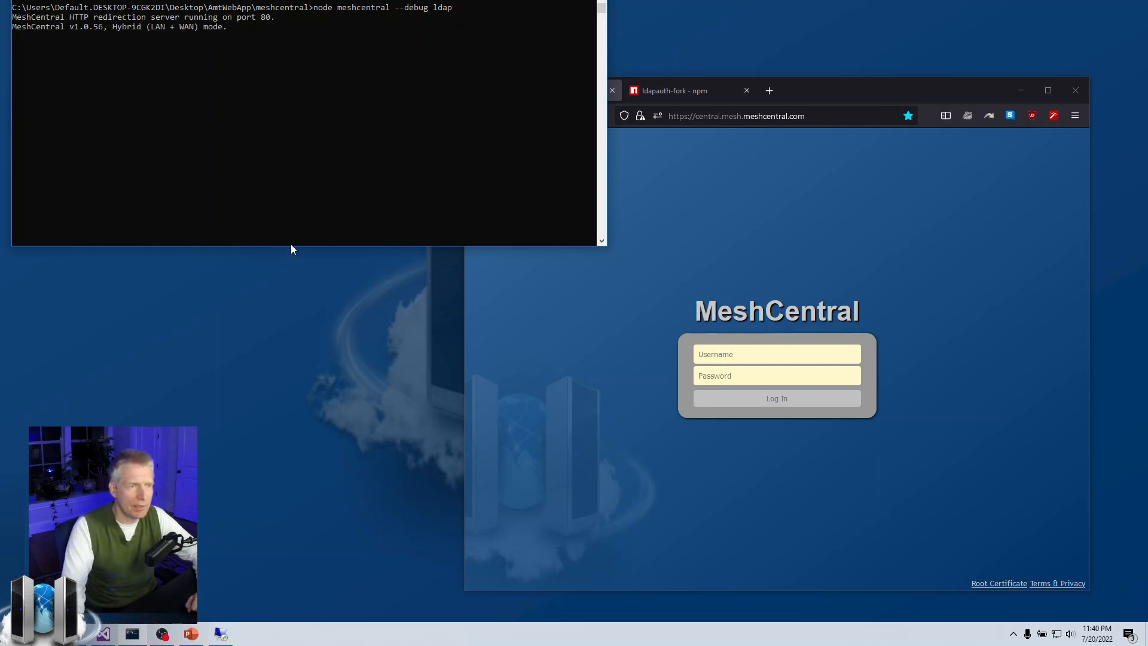
left_click_drag(291, 246, 292, 305)
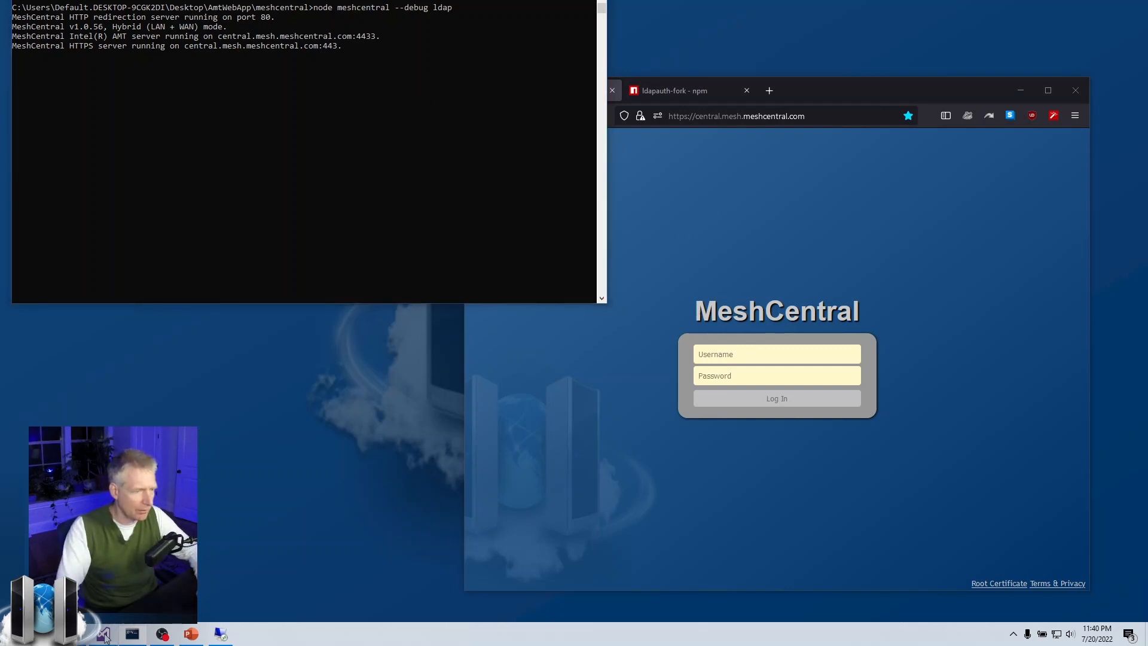
Bring config.json forward, enlarge the editor, and locate the default domain block.
key("alt+Tab")
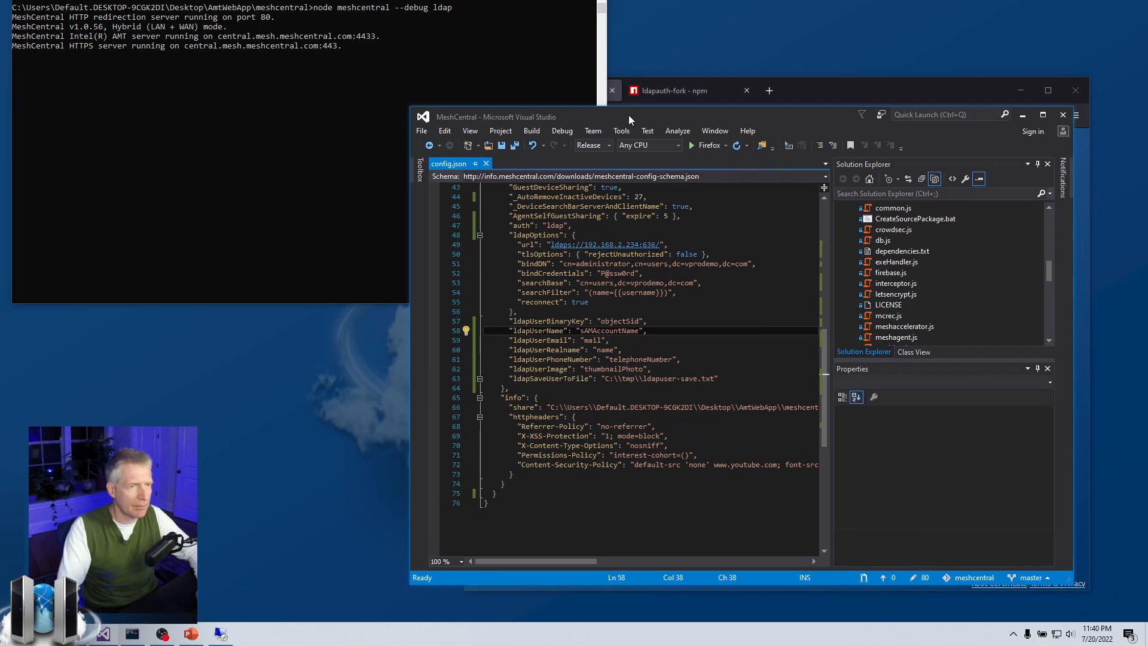
left_click_drag(629, 115, 344, 37)
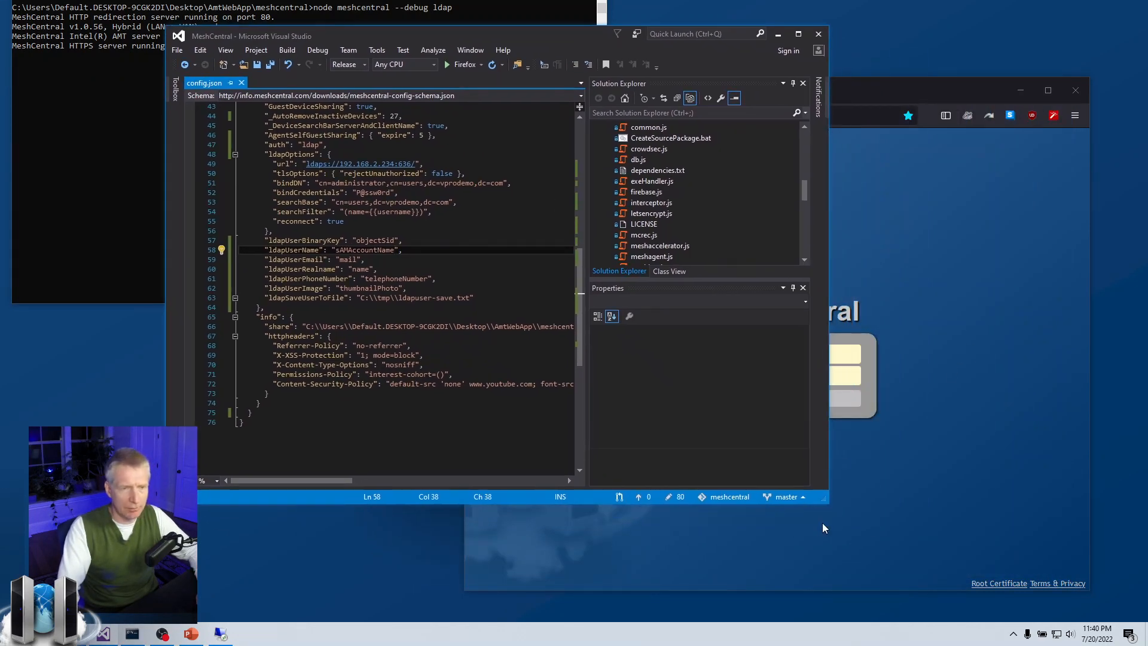
left_click_drag(828, 502, 929, 605)
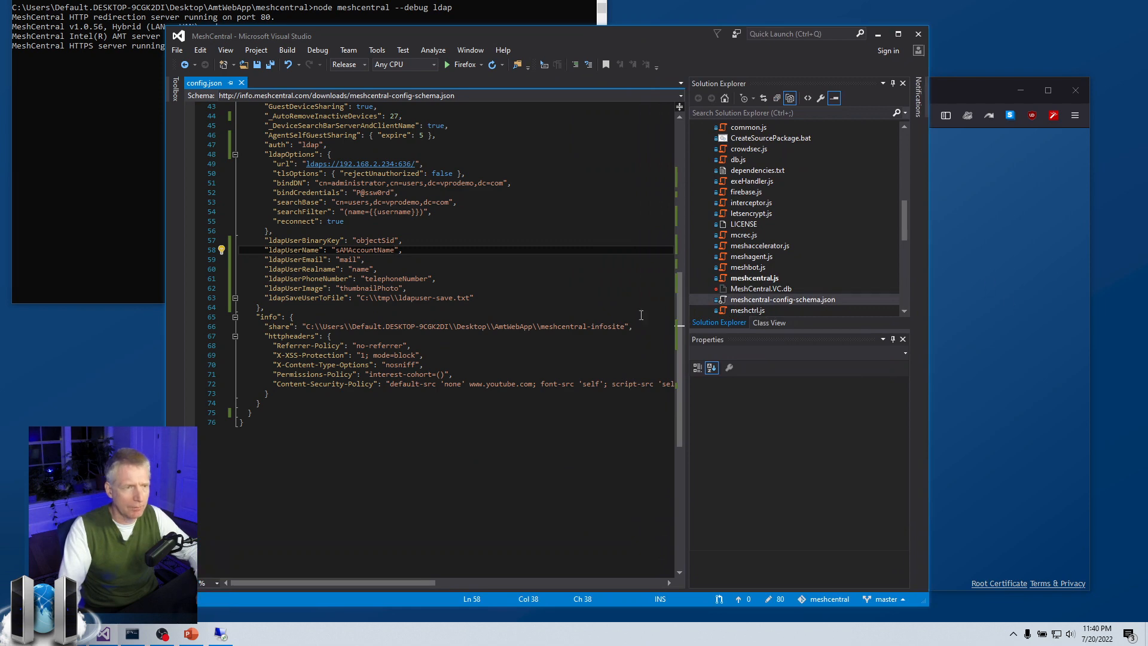
scroll(261, 255, "up", 10)
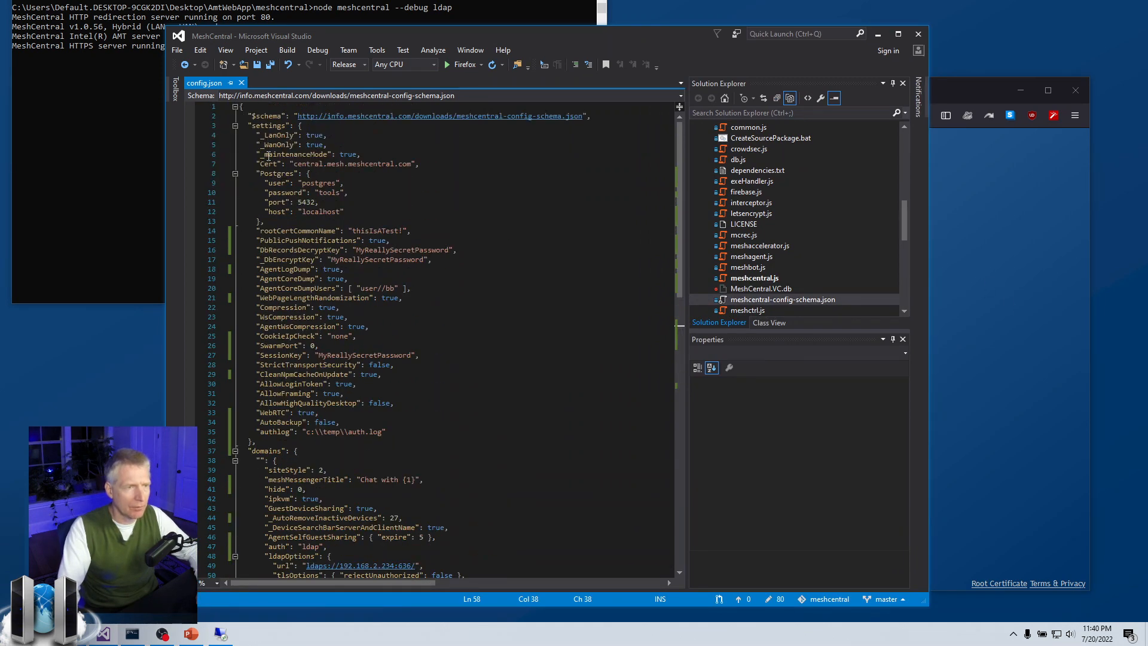
left_click(277, 461)
Review the domain's auth setting of ldap and its ldapOptions block.
scroll(300, 317, "down", 6)
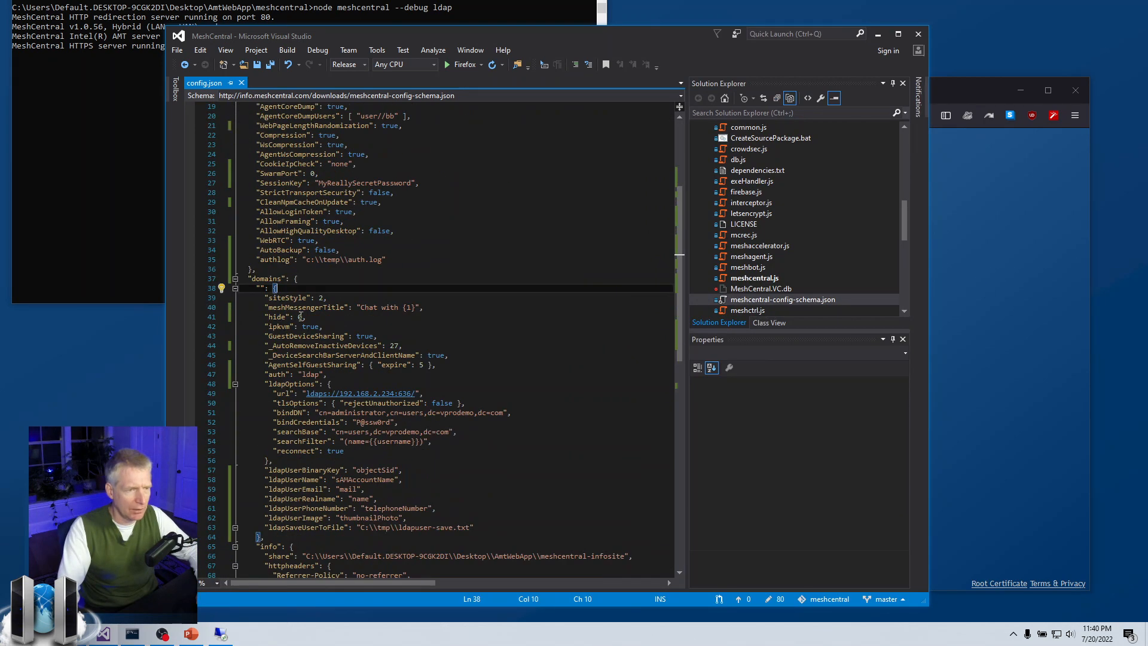
scroll(300, 317, "down", 3)
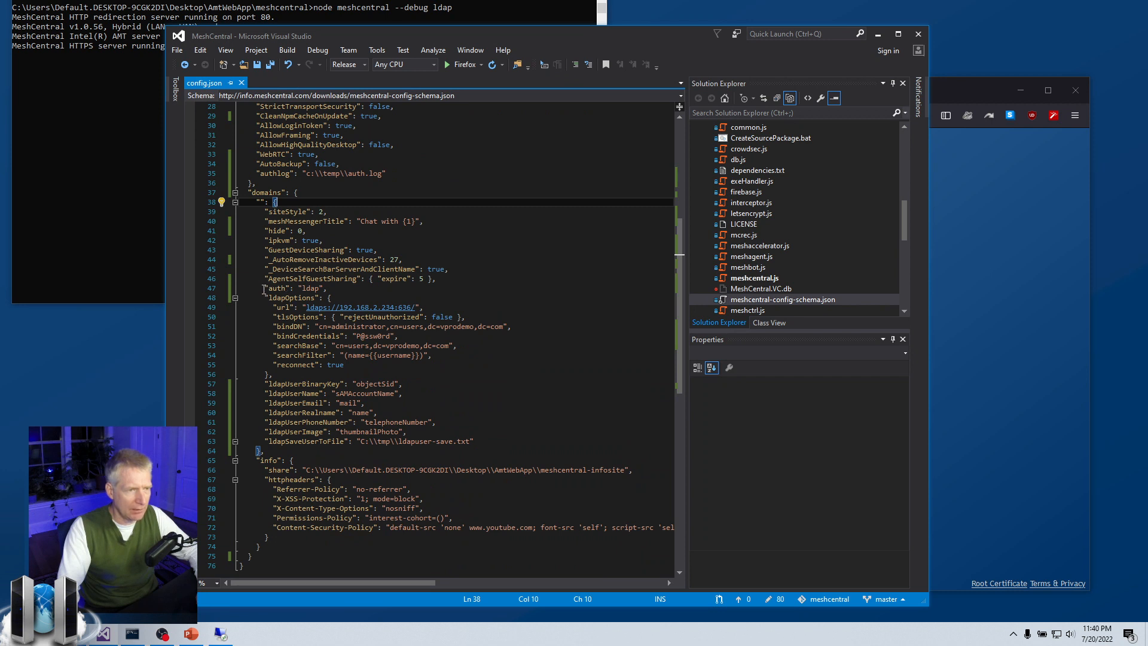
left_click_drag(264, 290, 353, 289)
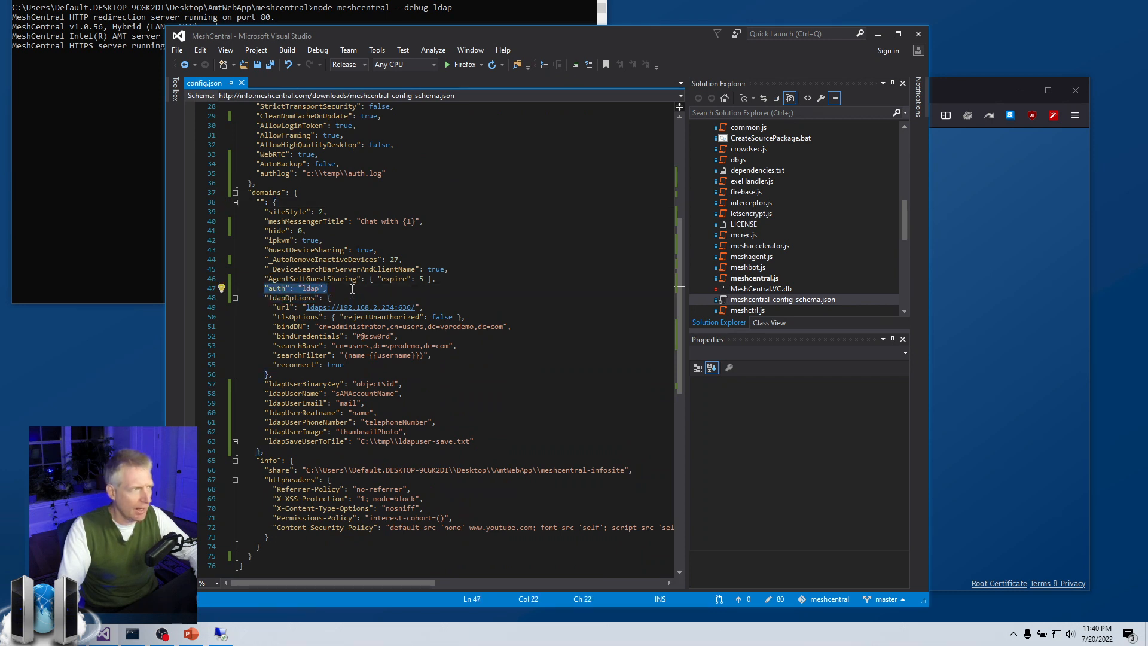
left_click(353, 290)
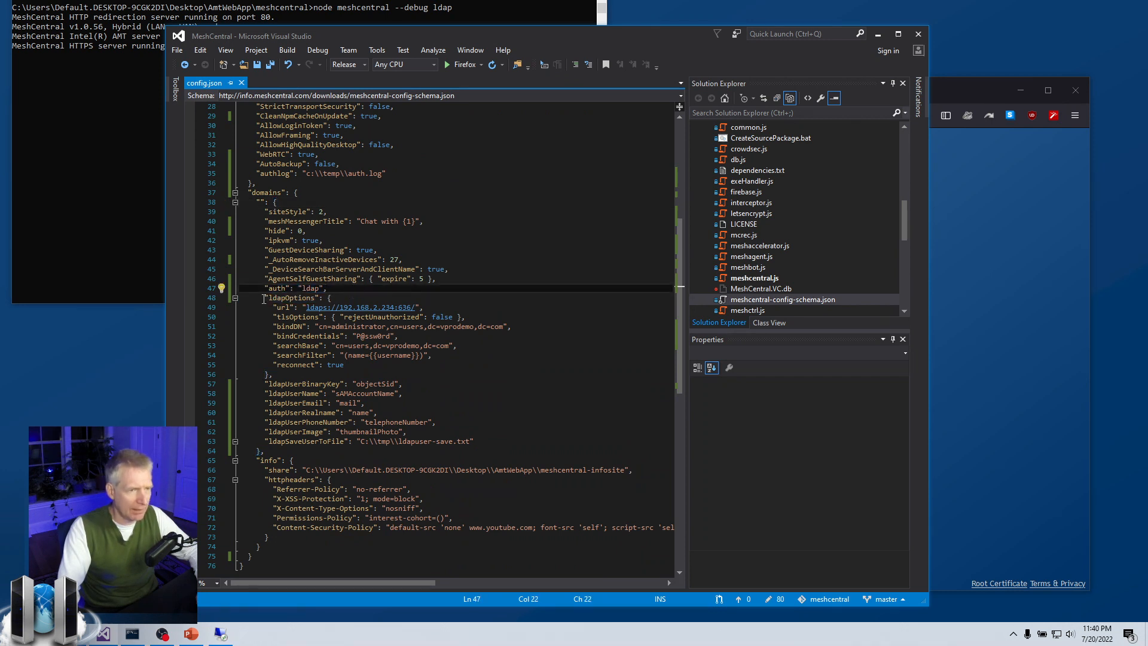
left_click_drag(264, 298, 378, 377)
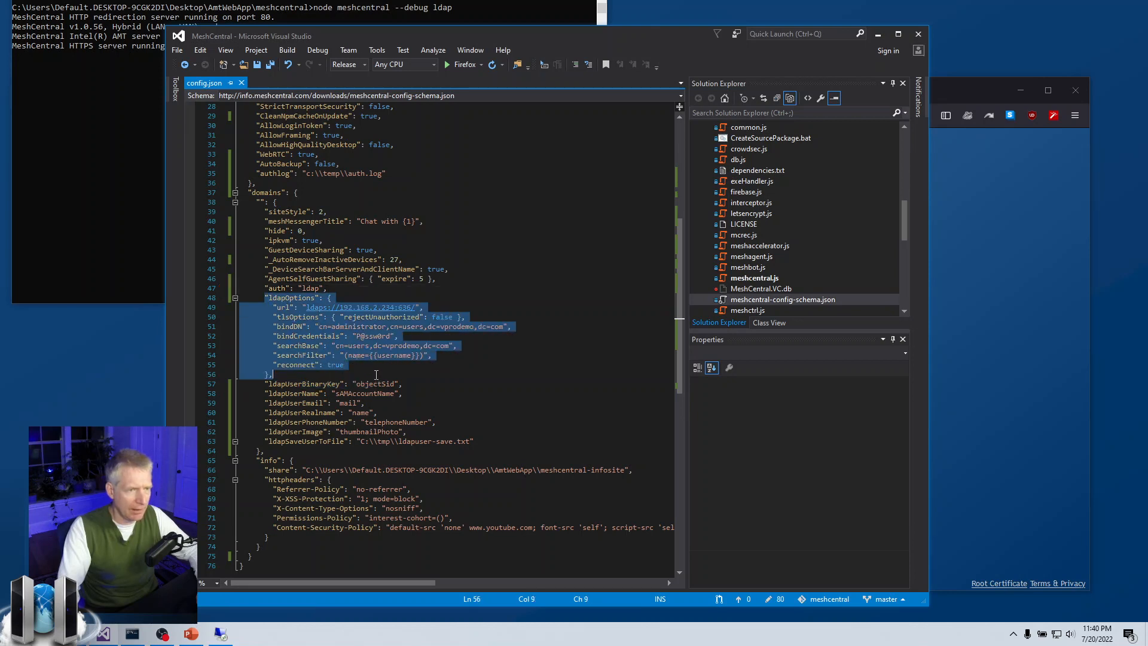
left_click(377, 376)
Examine the ldaps server URL, its port, and tlsOptions rejectUnauthorized set to false.
left_click_drag(306, 308, 414, 306)
left_click_drag(329, 307, 307, 308)
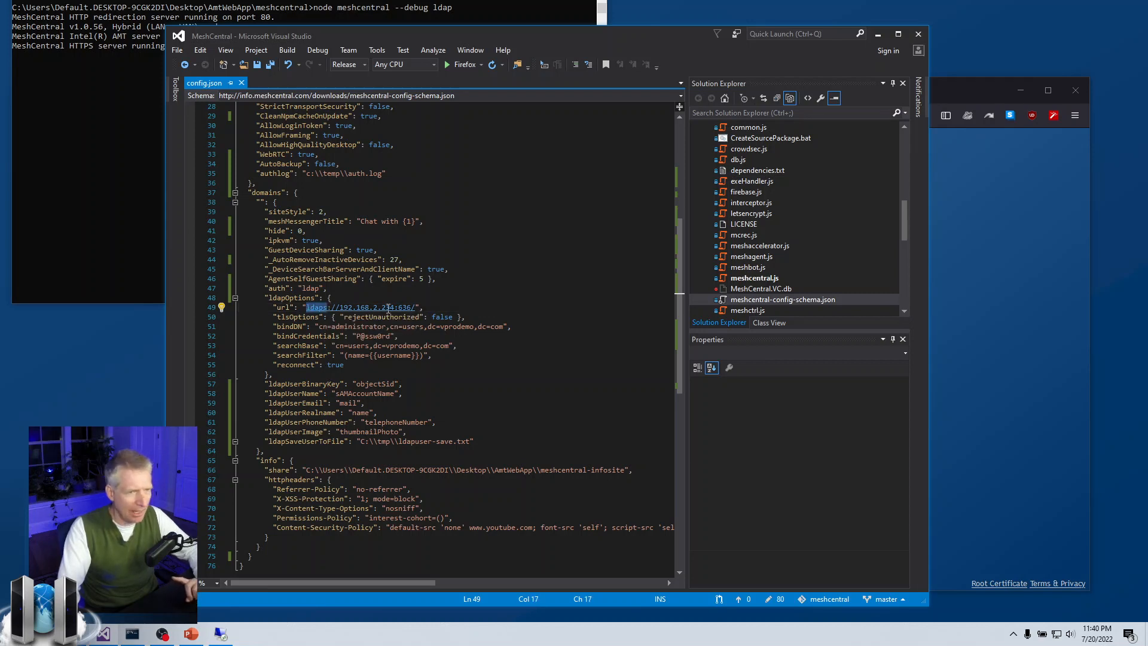
left_click_drag(400, 307, 412, 308)
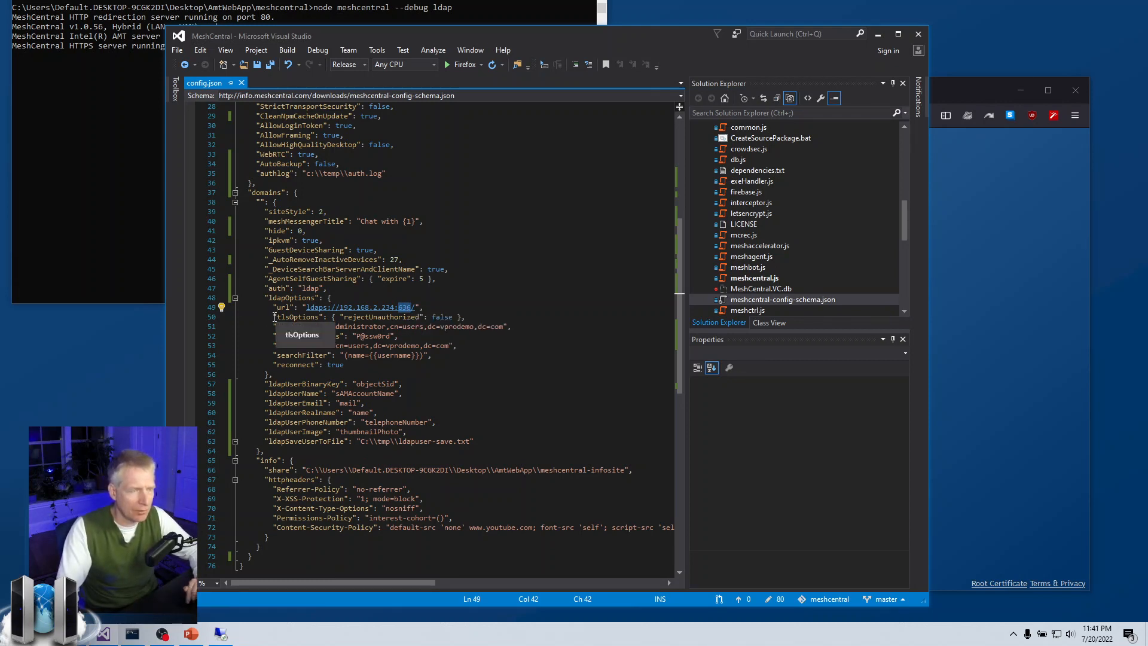
left_click_drag(275, 317, 480, 315)
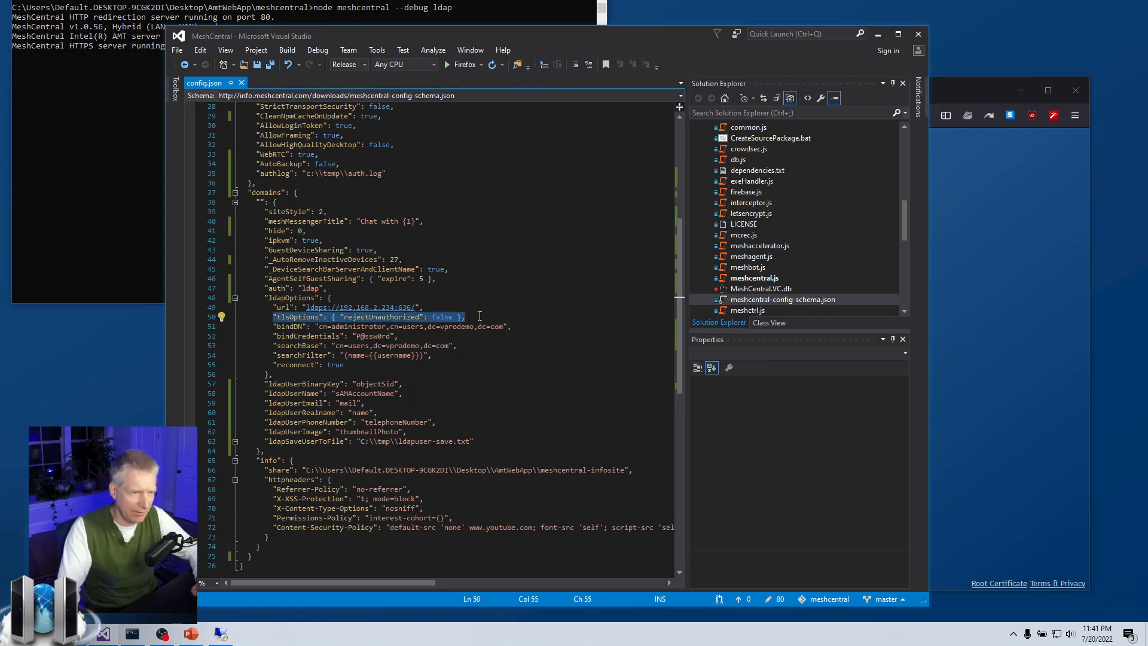
left_click(374, 317)
double_click(374, 318)
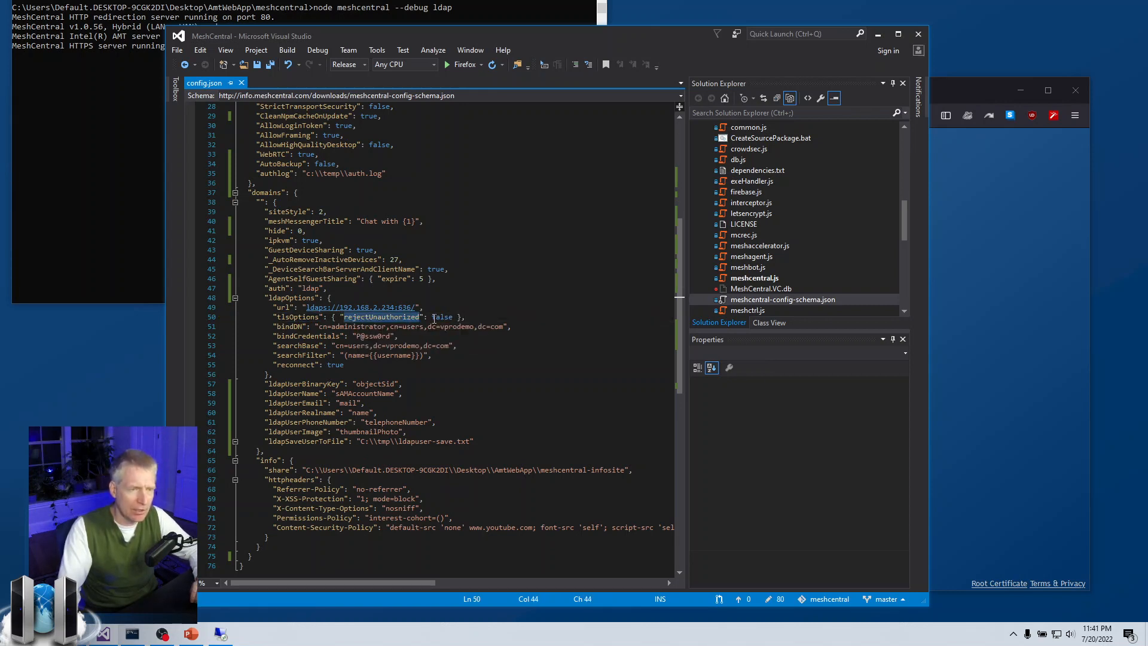
double_click(441, 318)
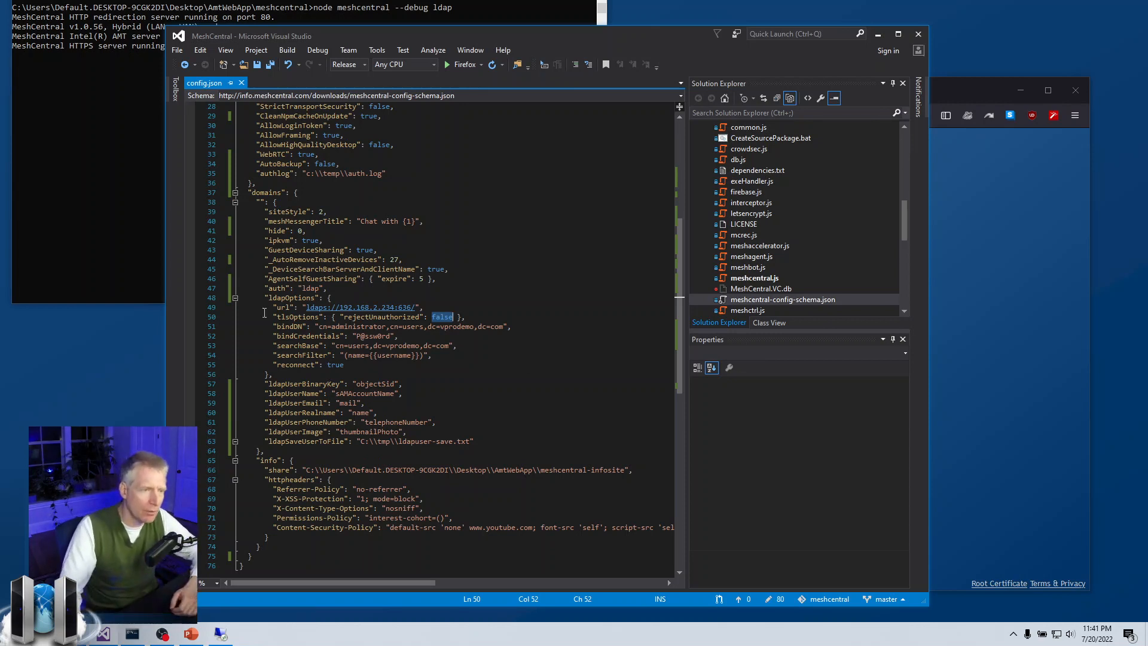
Review the tlsOptions, bindDN, searchBase and searchFilter values in ldapOptions.
left_click_drag(273, 317, 476, 312)
left_click(476, 313)
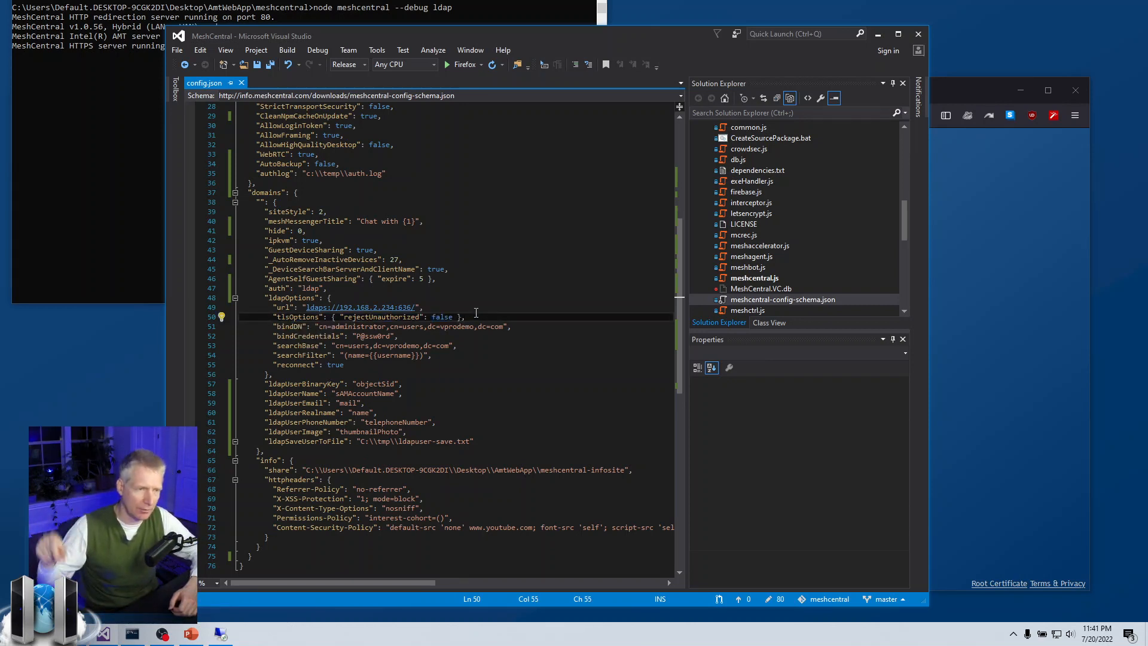
left_click_drag(292, 326, 427, 337)
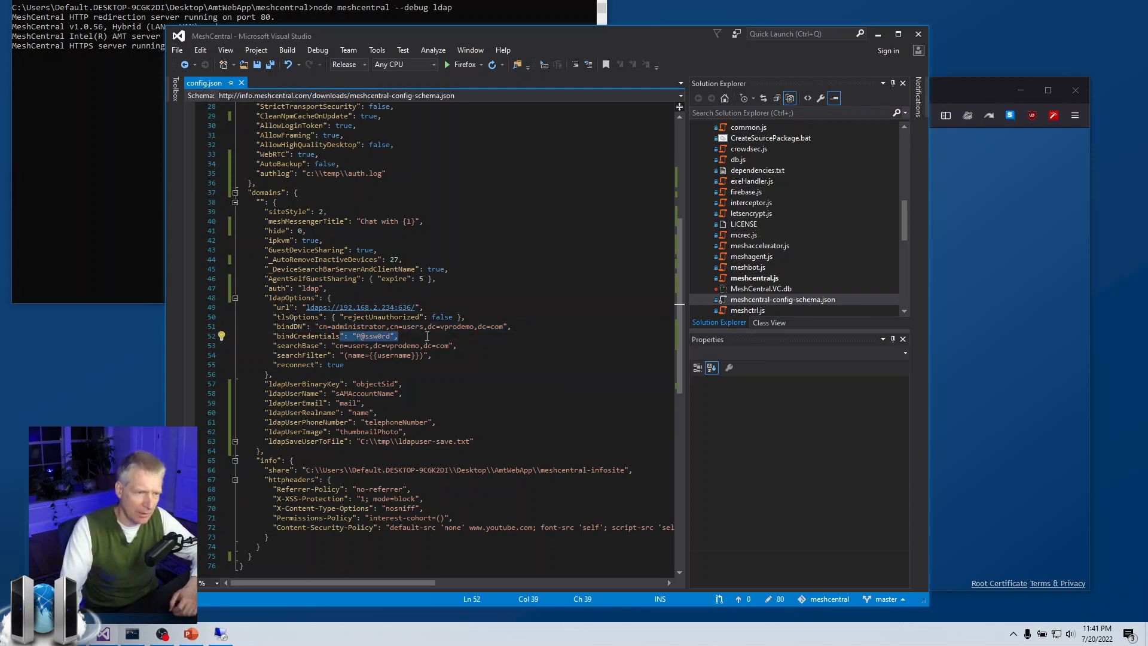
left_click_drag(303, 345, 444, 355)
left_click(464, 348)
left_click(444, 355)
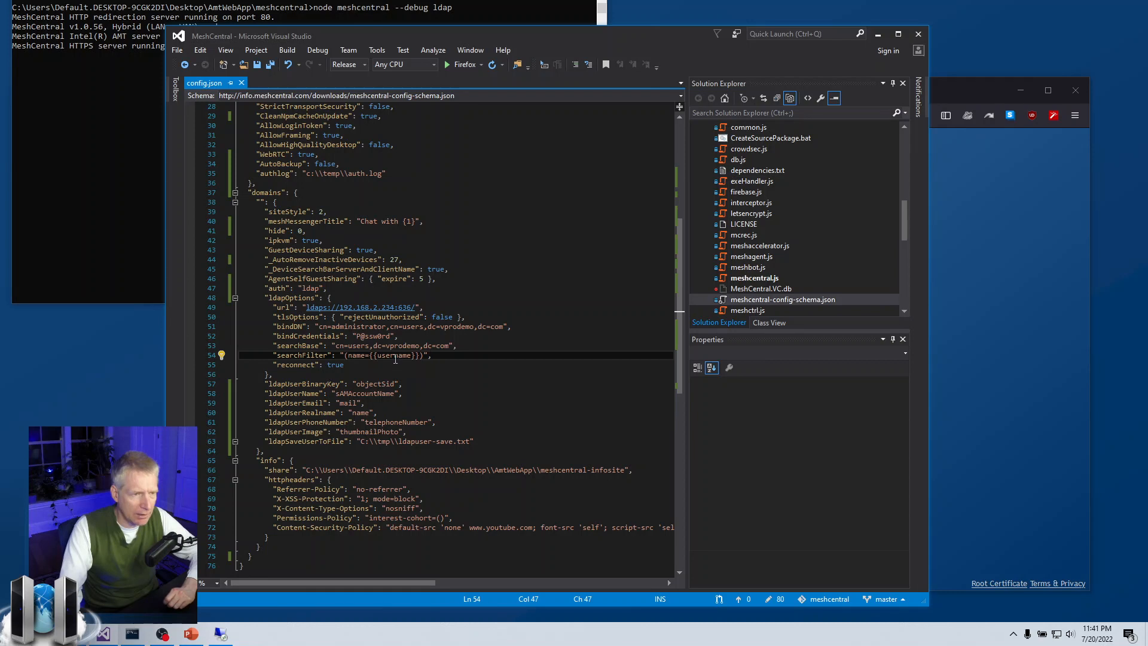
Replace ldapUserName's sAMAccountName with username copied from searchFilter, and save config.json.
double_click(394, 357)
key("ctrl+c")
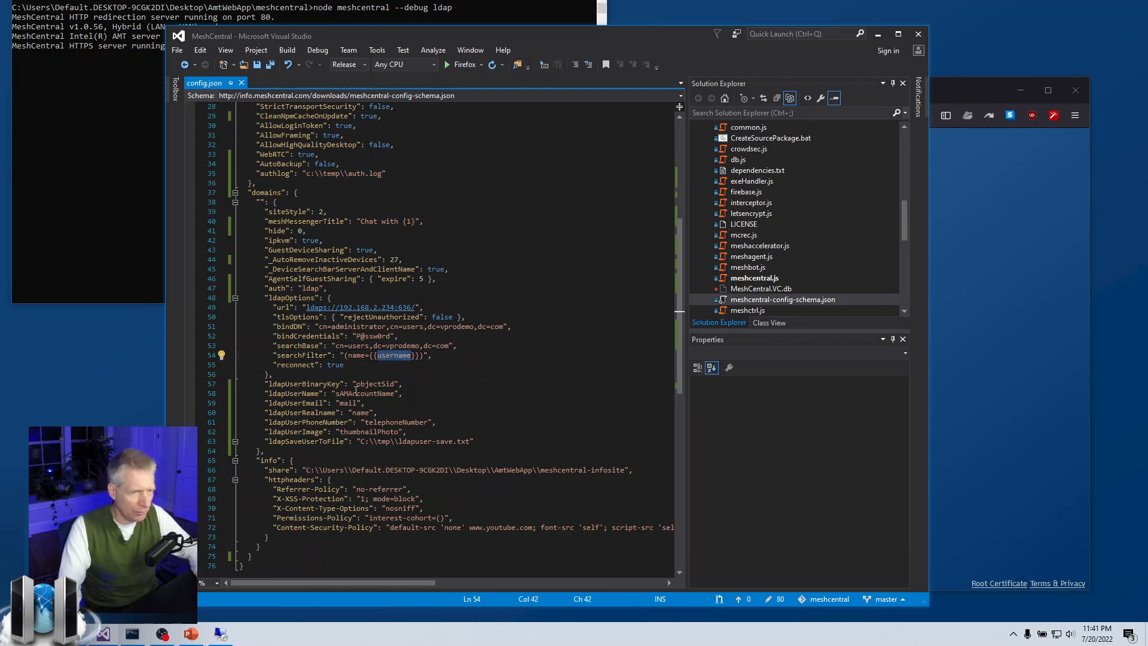
double_click(353, 395)
key("ctrl+v")
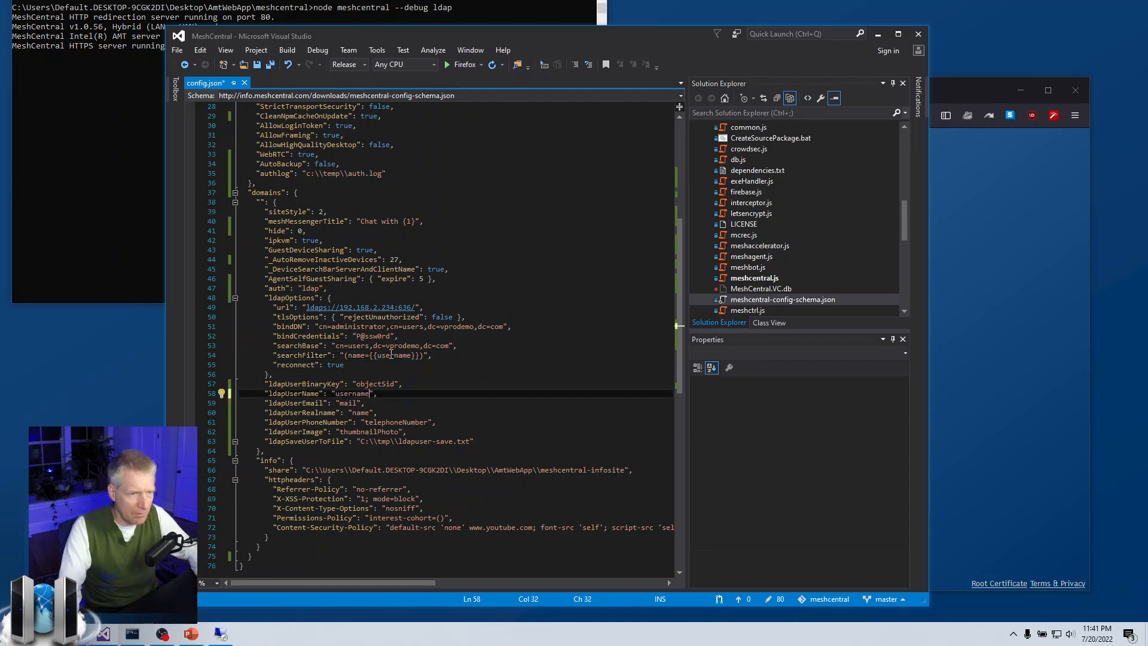
left_click_drag(265, 394, 376, 393)
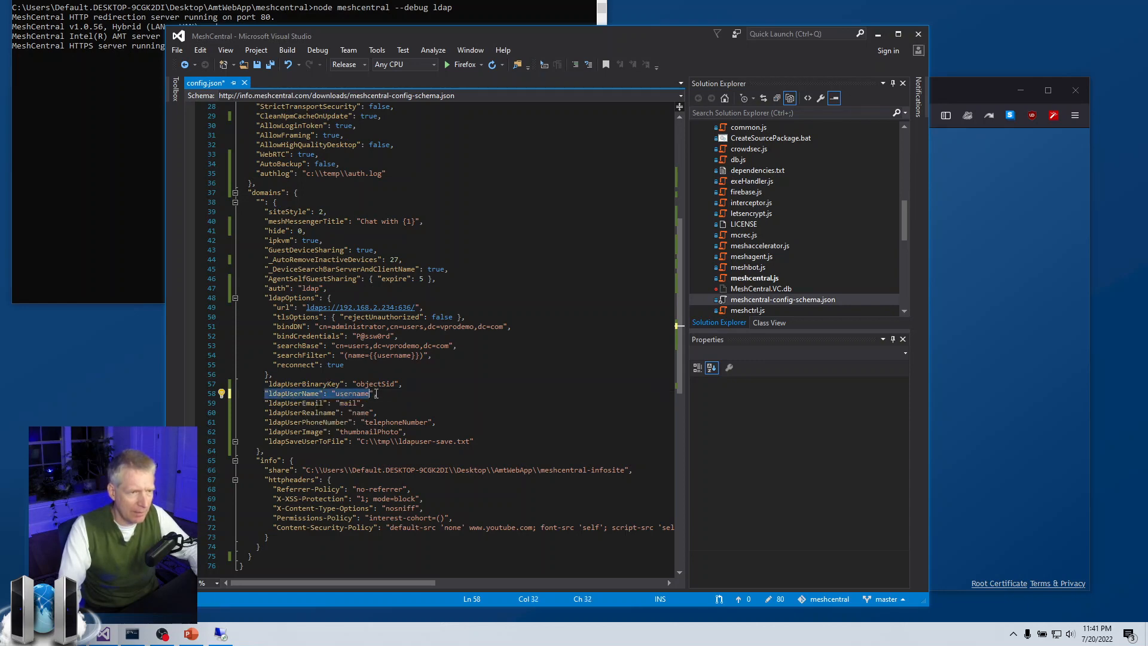
left_click(387, 393)
key("ctrl+s")
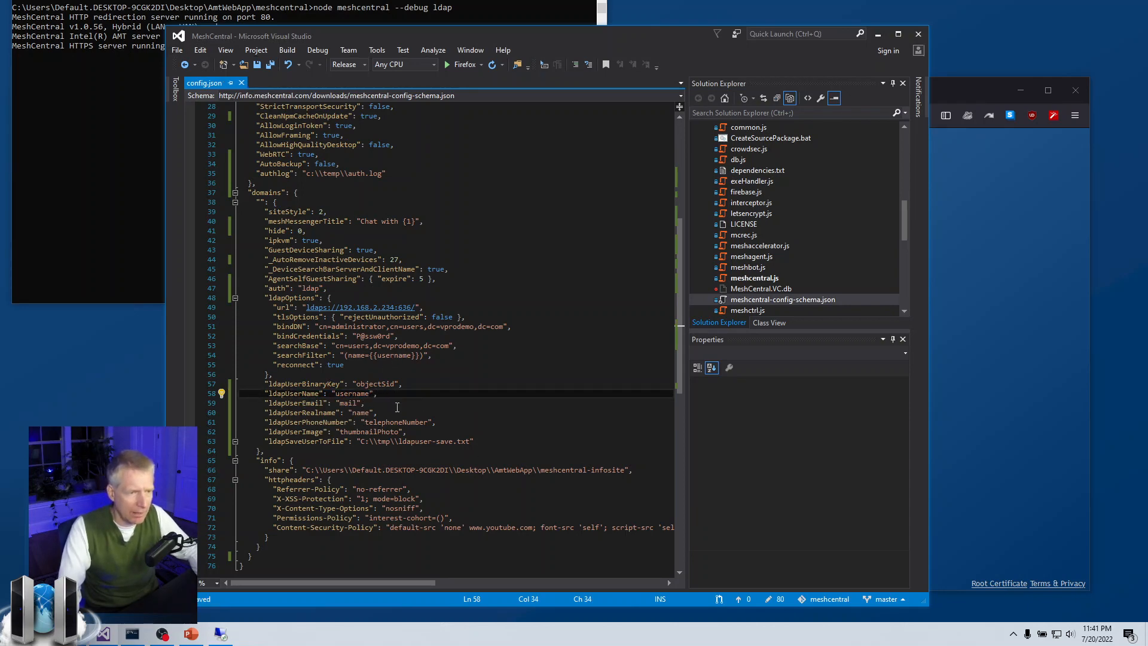
Stop the server, clear the console with cls, and restart it in LDAP debug mode.
left_click(877, 34)
key("ctrl+c")
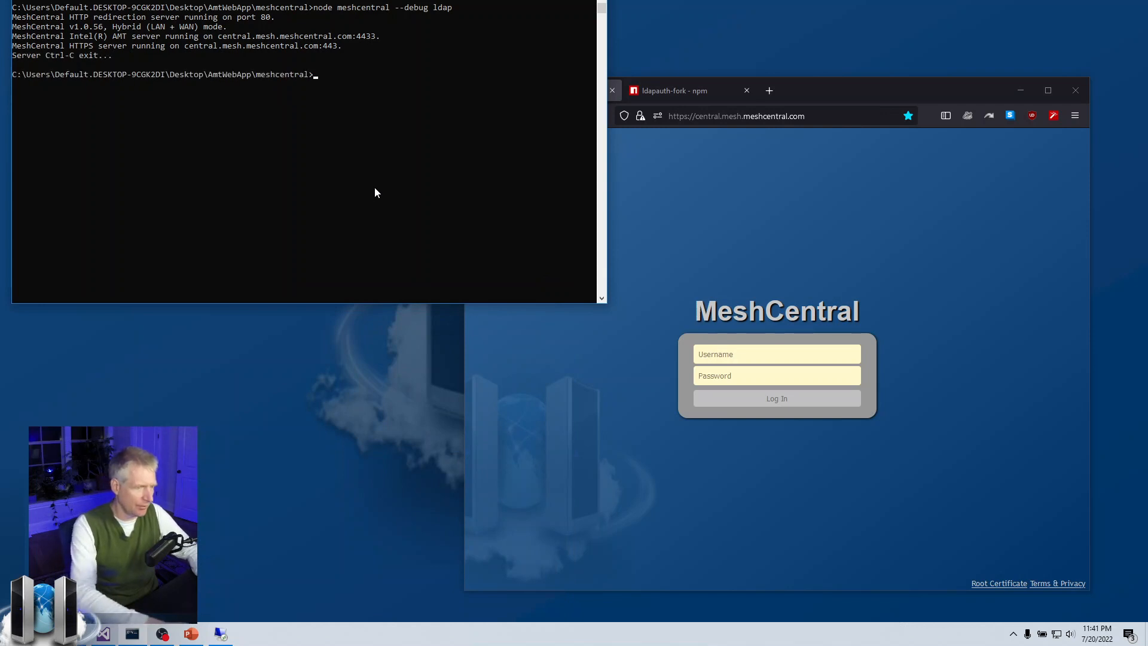
type("cls")
key("Return")
key("Up")
key("Up")
key("Return")
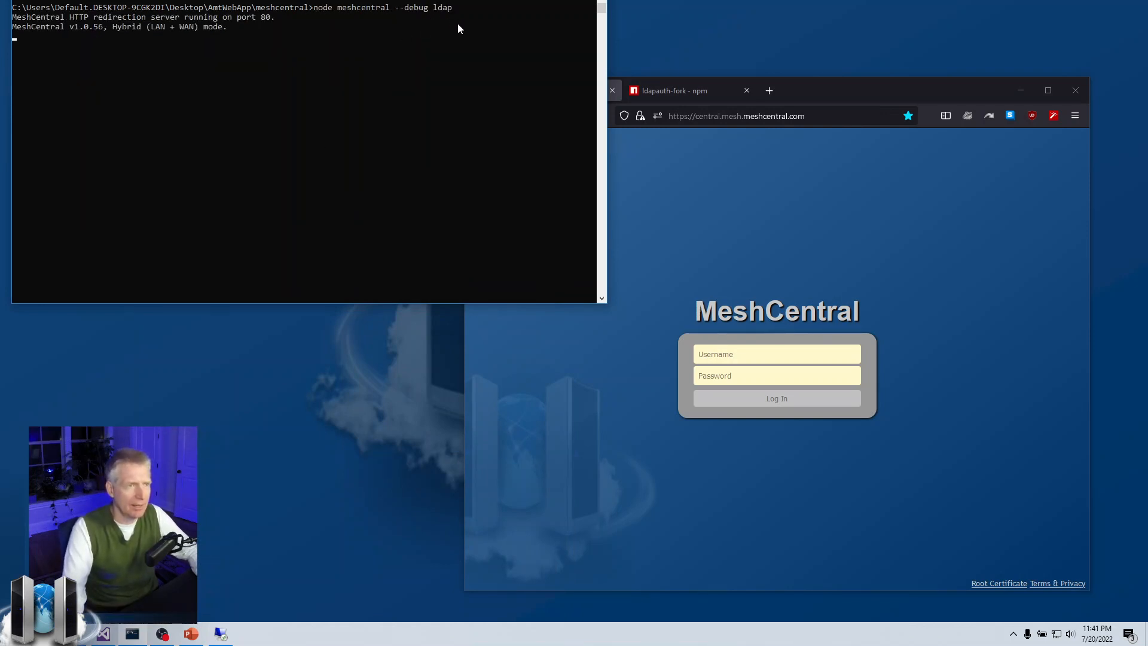
Attempt login with the misspelled username 'adminstrator', which fails; decline saving it.
left_click(719, 359)
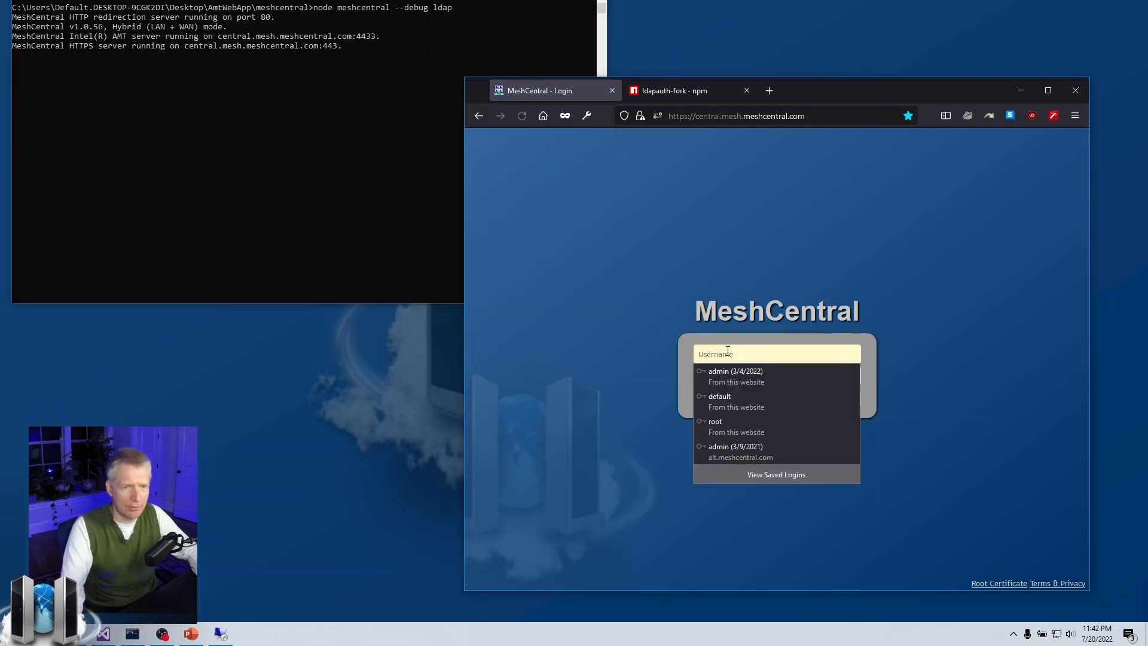
type("admin")
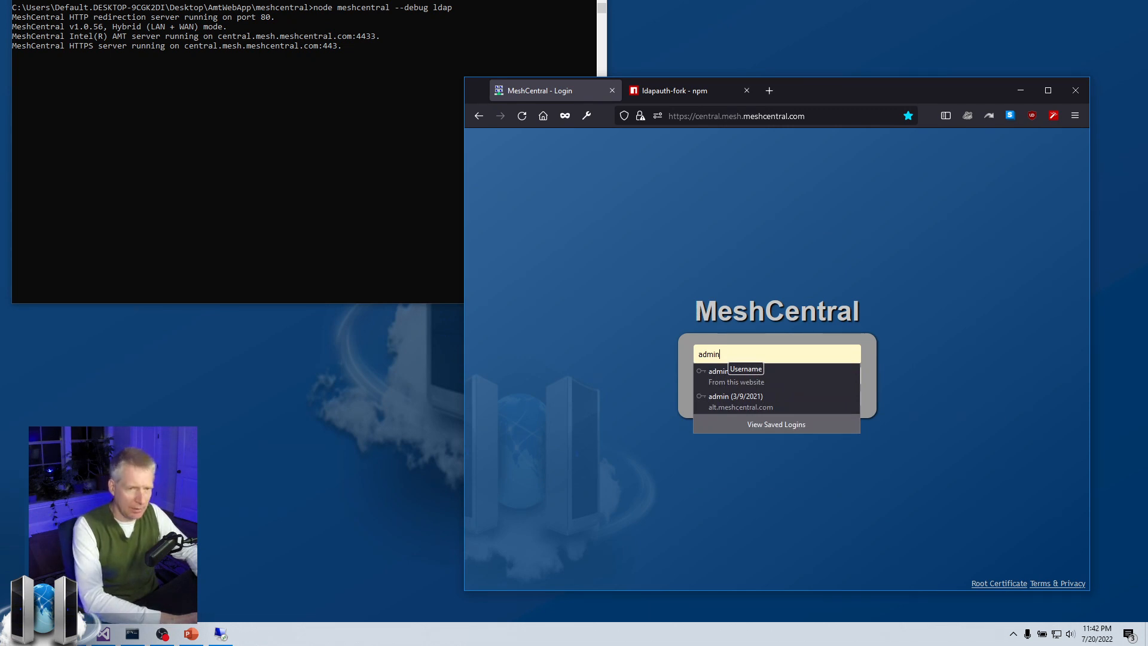
type("stra")
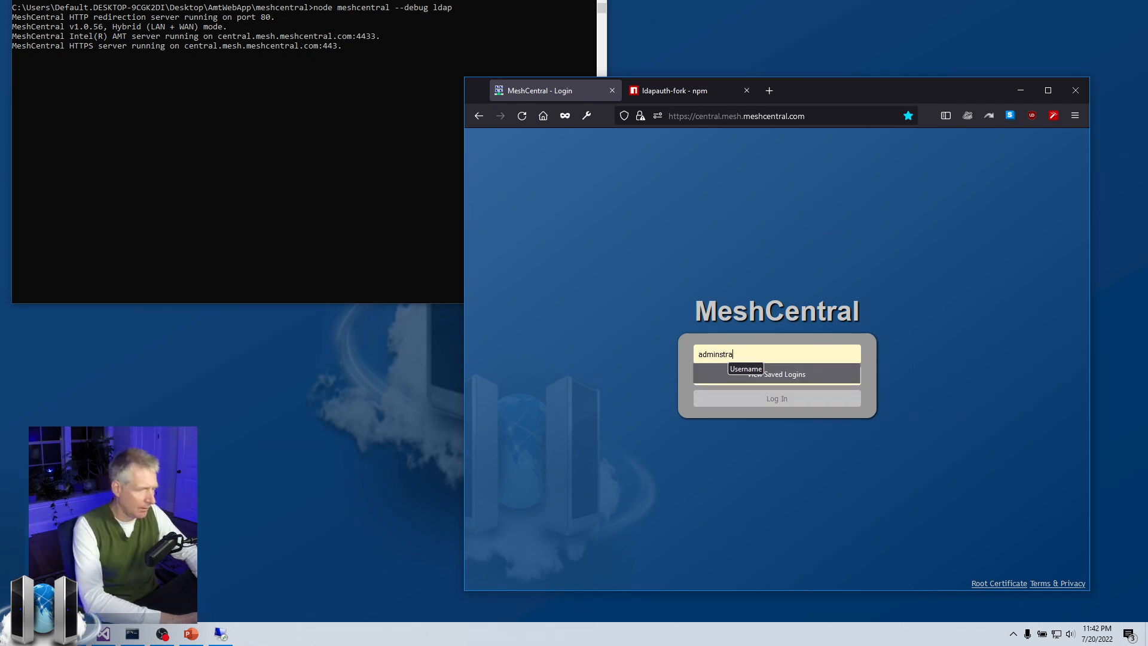
type("tor")
key("Tab")
type("••")
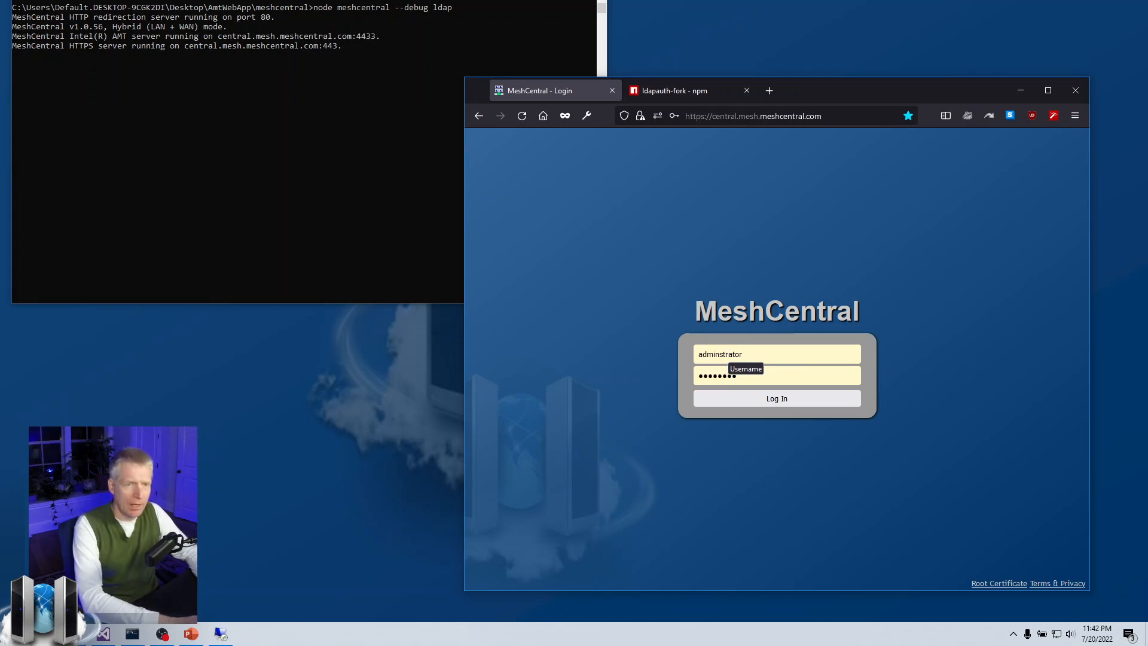
key("Return")
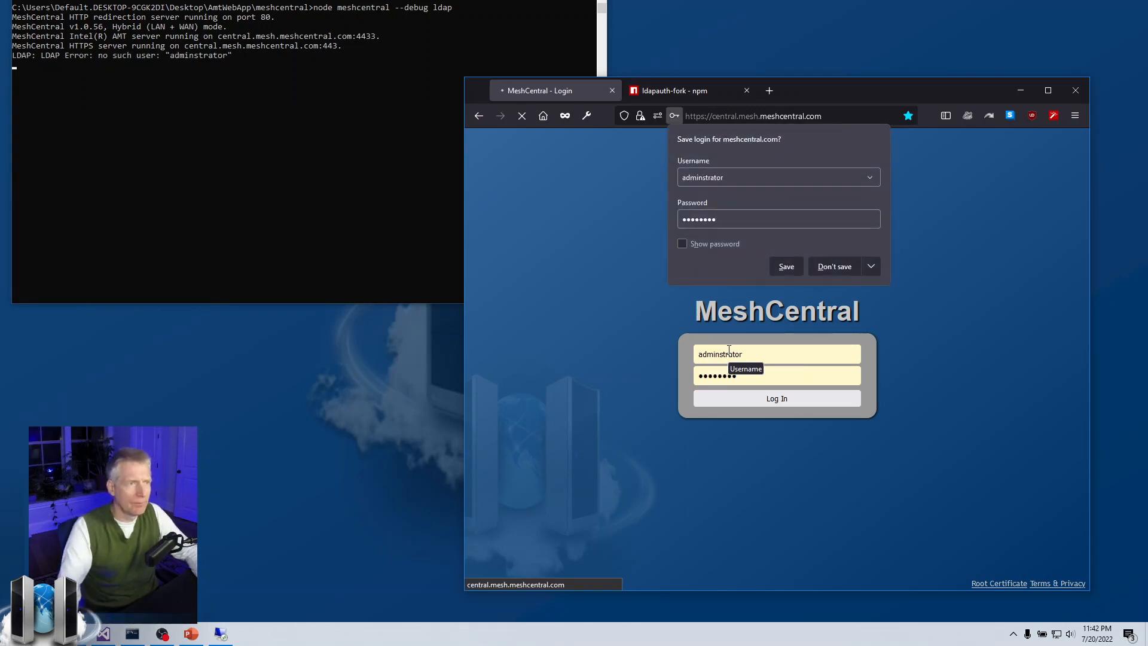
left_click(837, 267)
Correct the username to administrator, enter the account password, and resubmit the login.
left_click(764, 353)
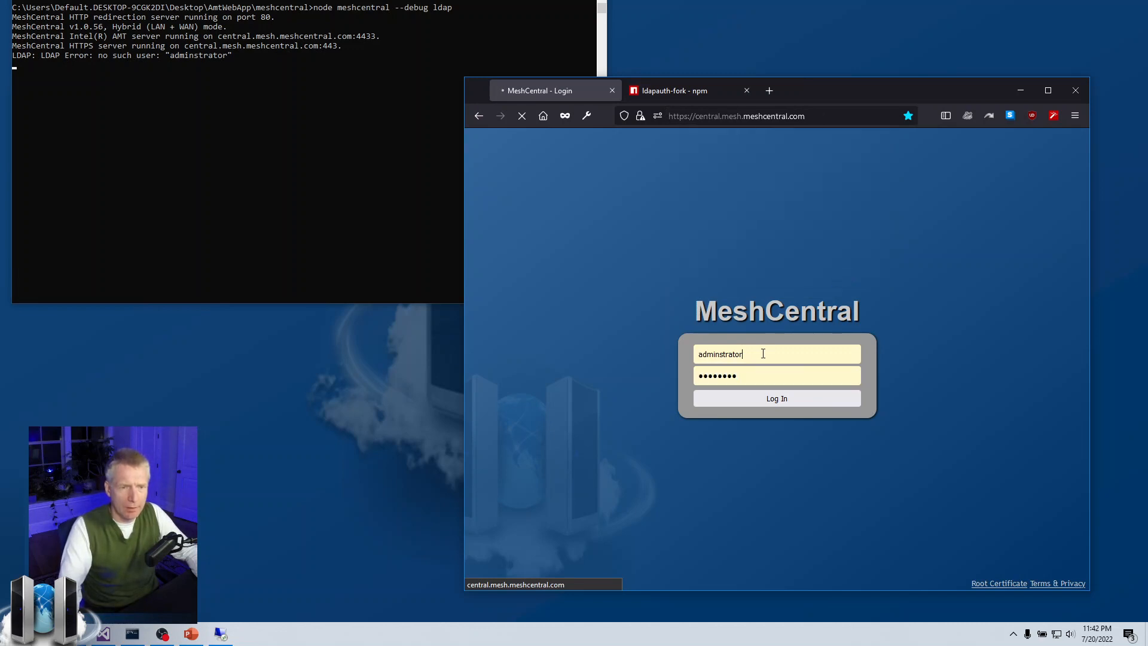
type("admin")
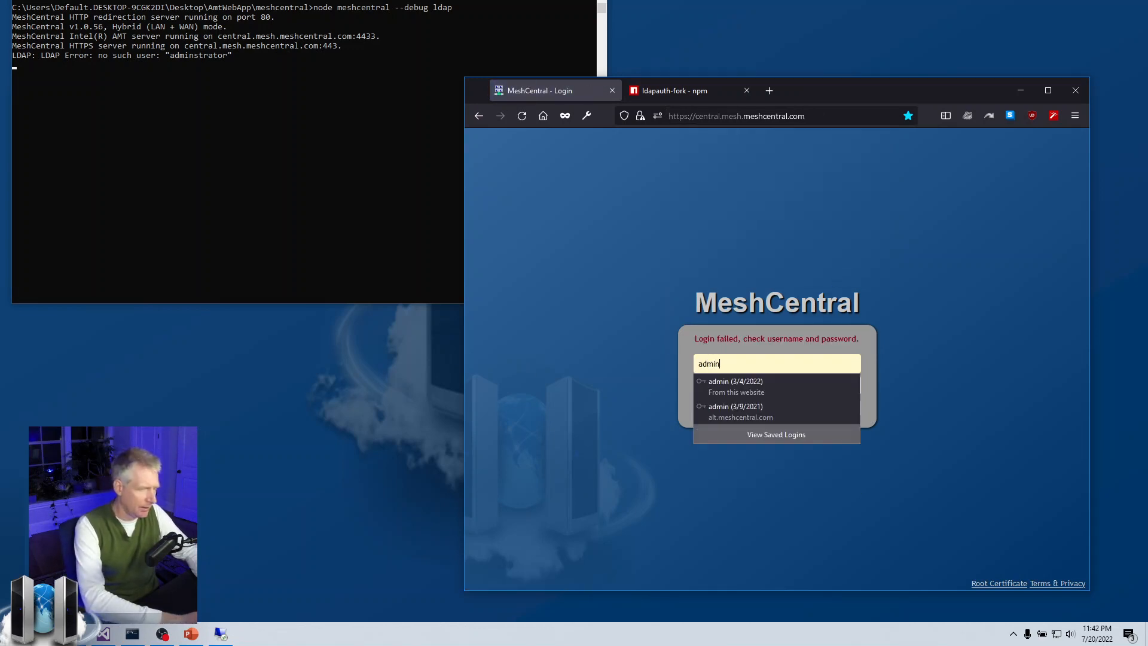
type("istrator")
key("Tab")
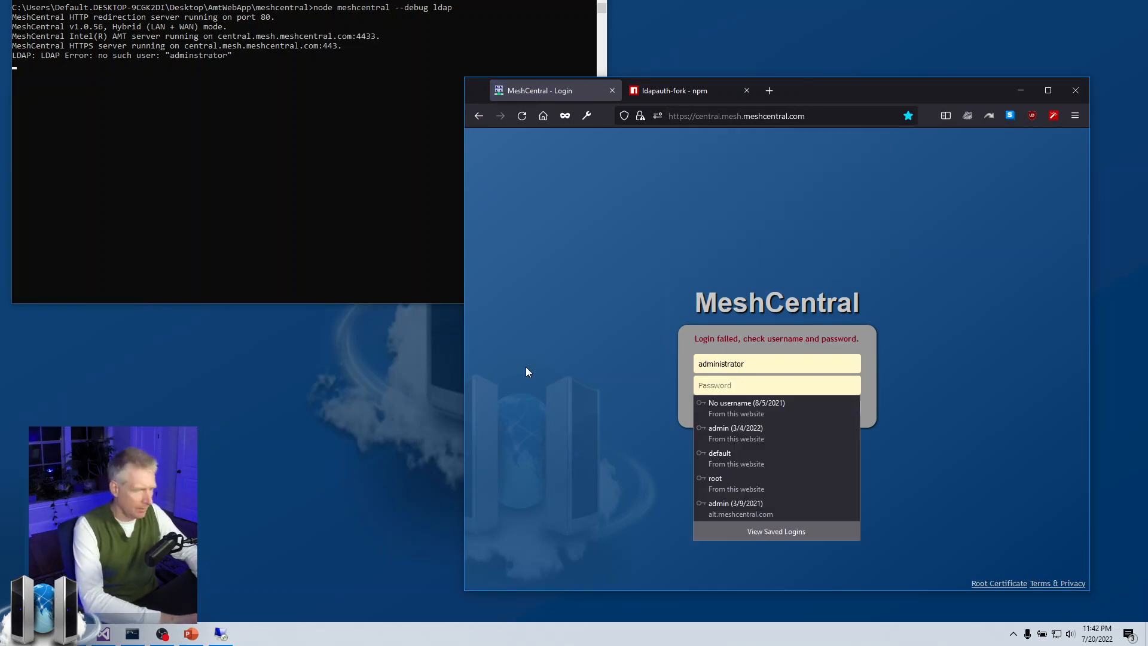
type("password")
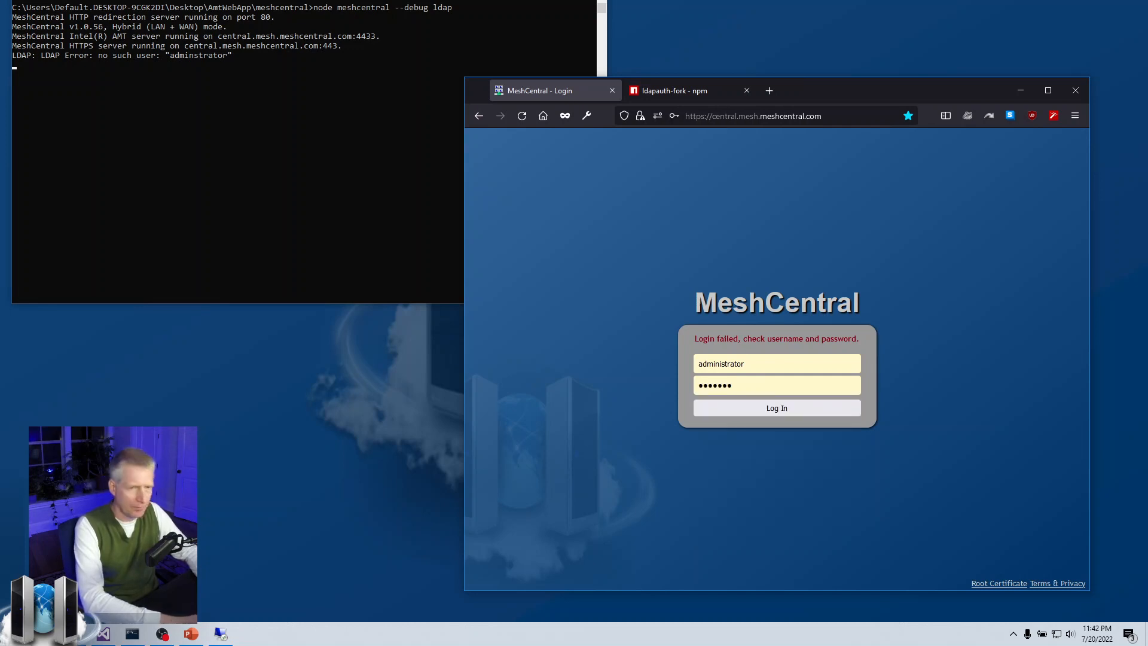
key("Return")
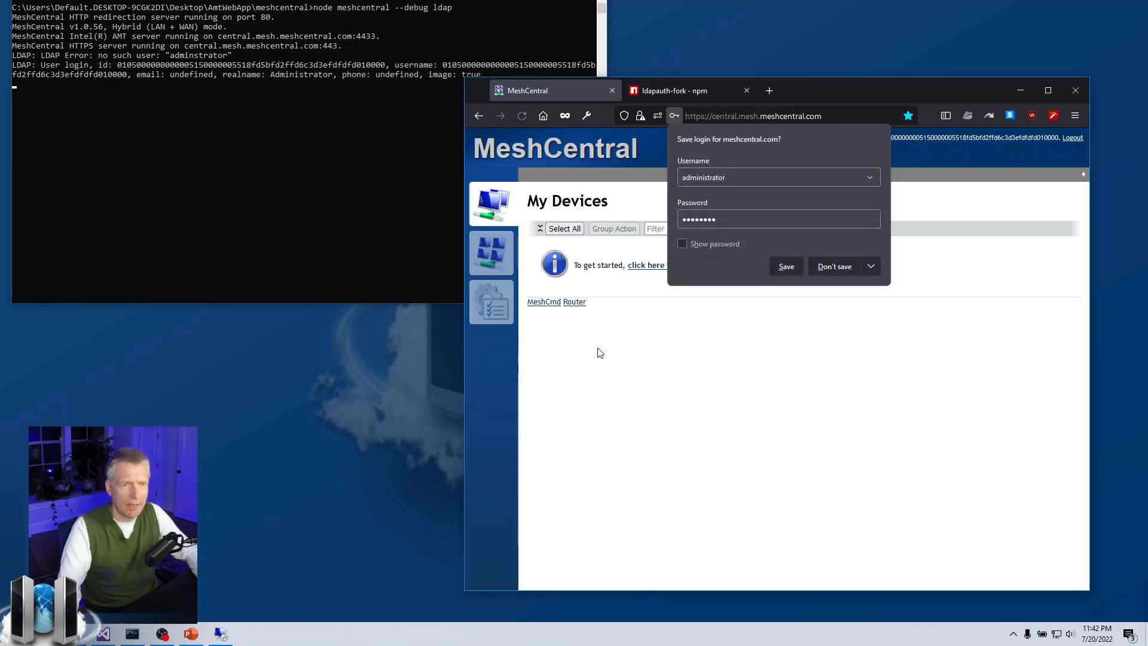
Skip saving the password, open My Account with the LDAP user's photo, then raise the console.
left_click(833, 269)
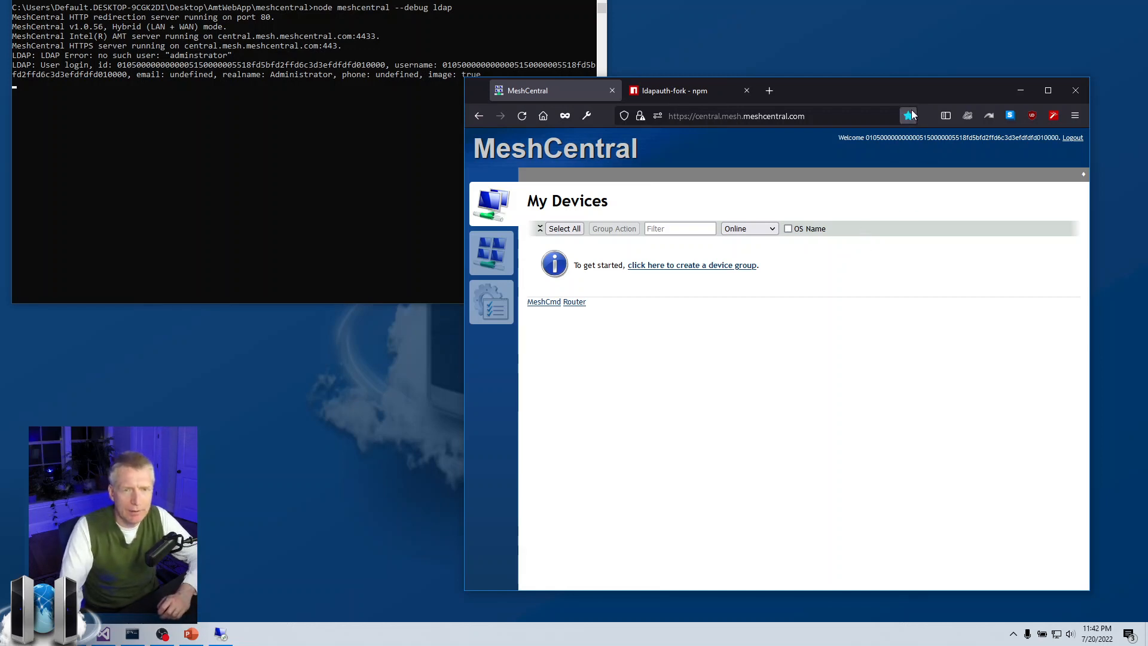
left_click_drag(904, 101, 921, 111)
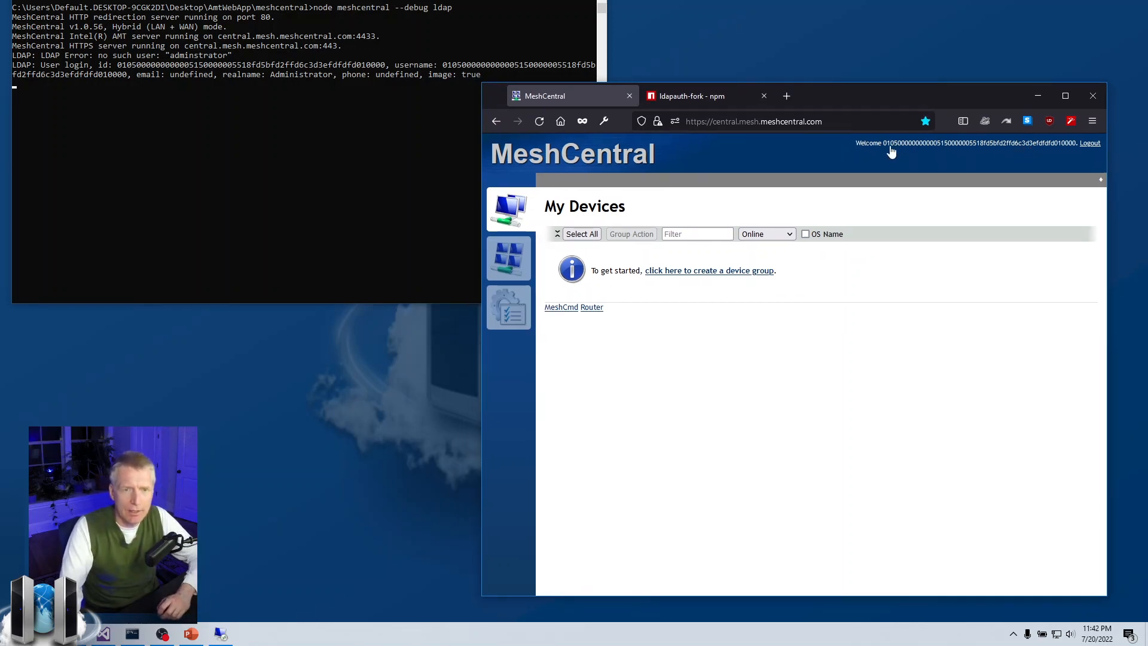
left_click(1069, 147)
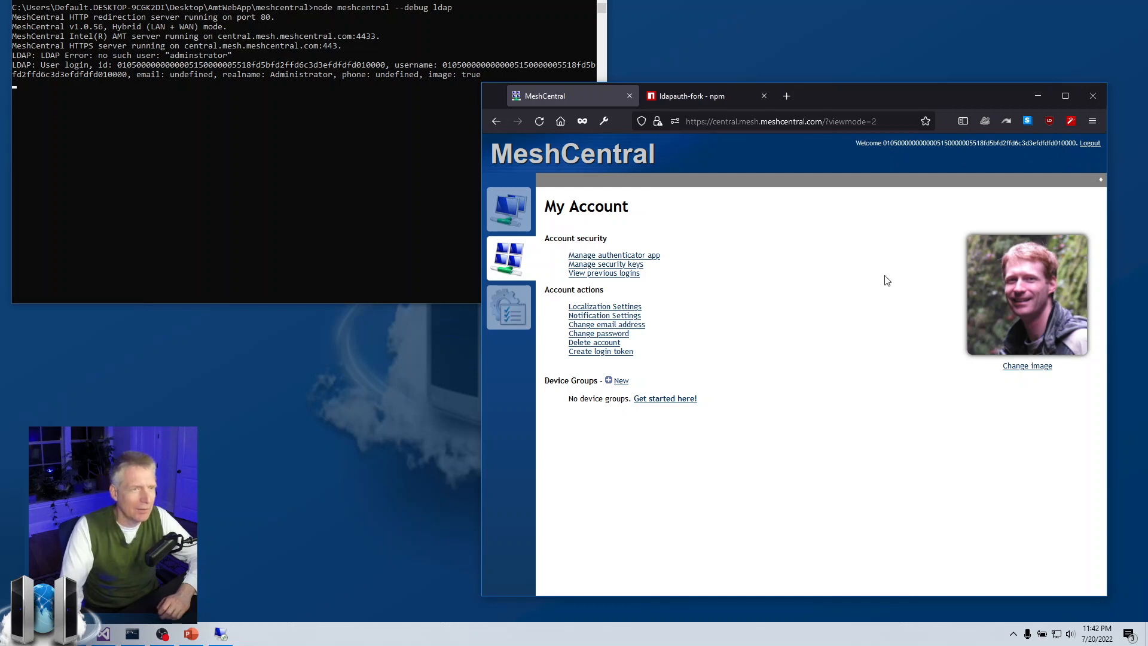
left_click(250, 125)
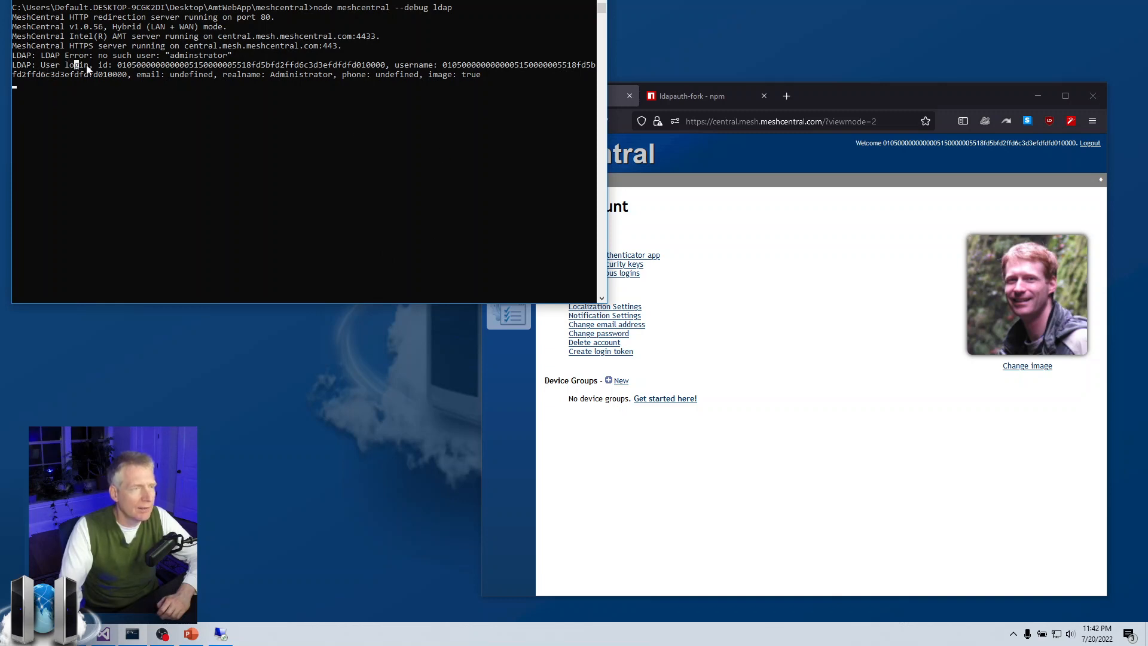
Inspect the LDAP login line: user id, undefined email, realname Administrator, and image true.
left_click_drag(99, 67, 127, 76)
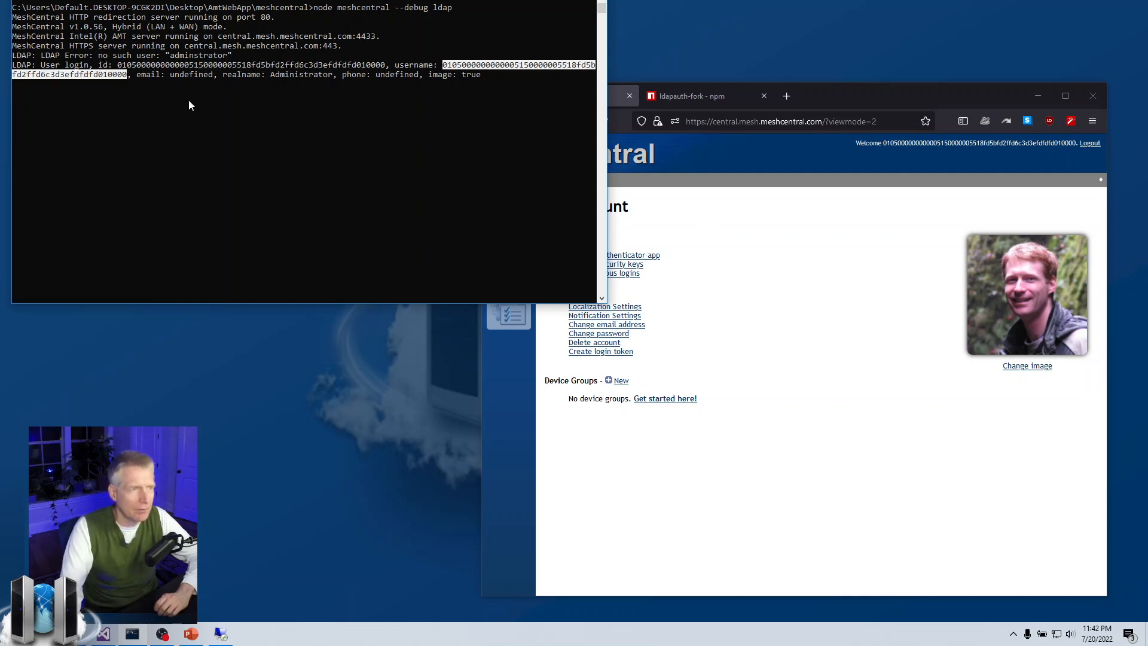
left_click_drag(176, 73, 211, 74)
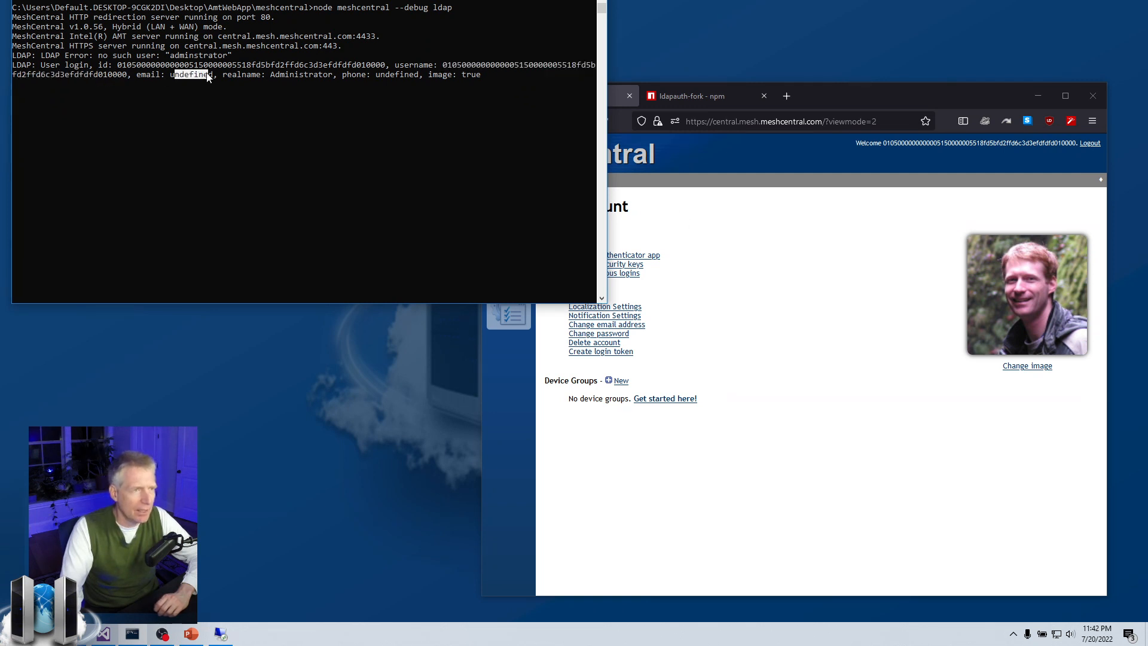
left_click(207, 74)
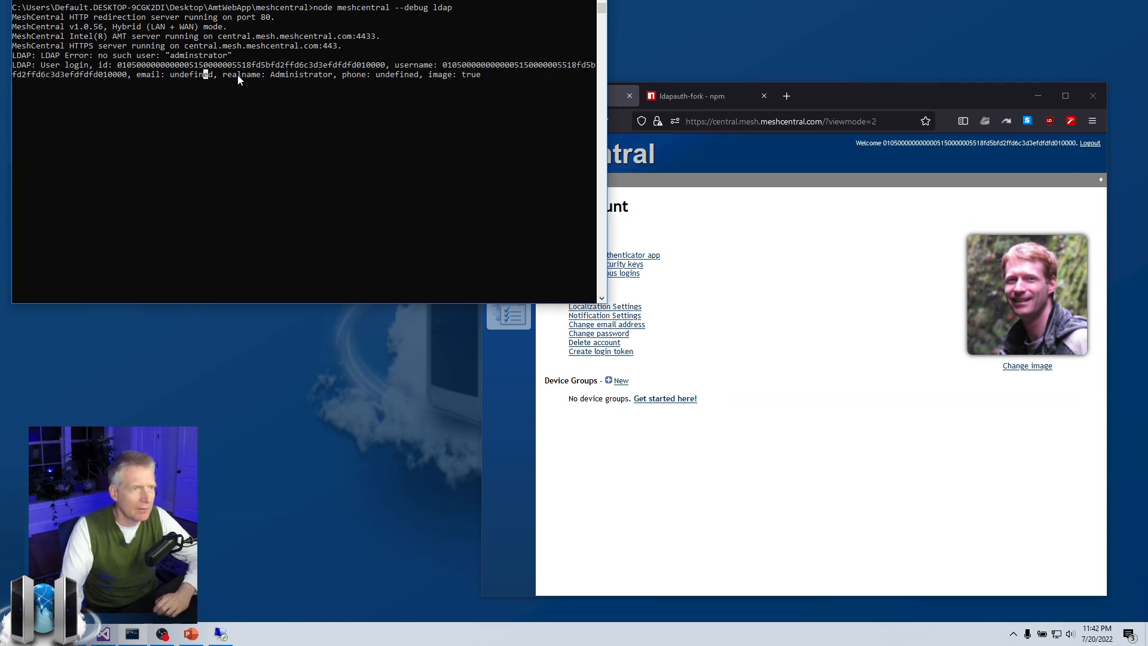
left_click_drag(268, 74, 479, 76)
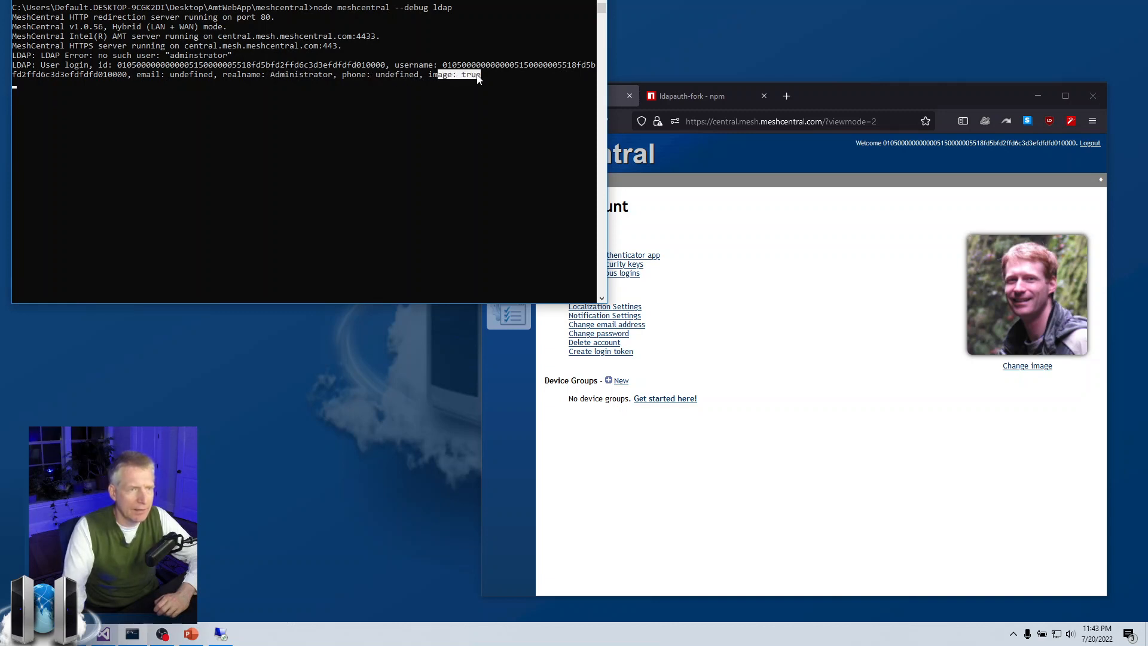
left_click(479, 76)
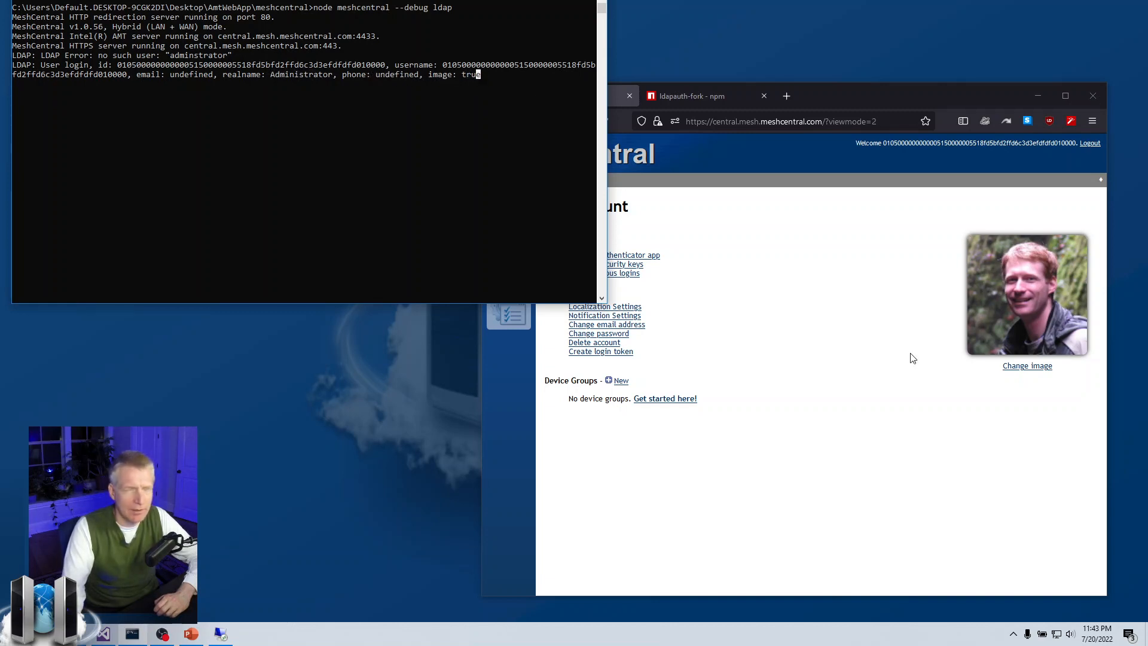
Bring the MeshCentral My Account page back in front of the console.
left_click(893, 370)
left_click(318, 167)
left_click(416, 151)
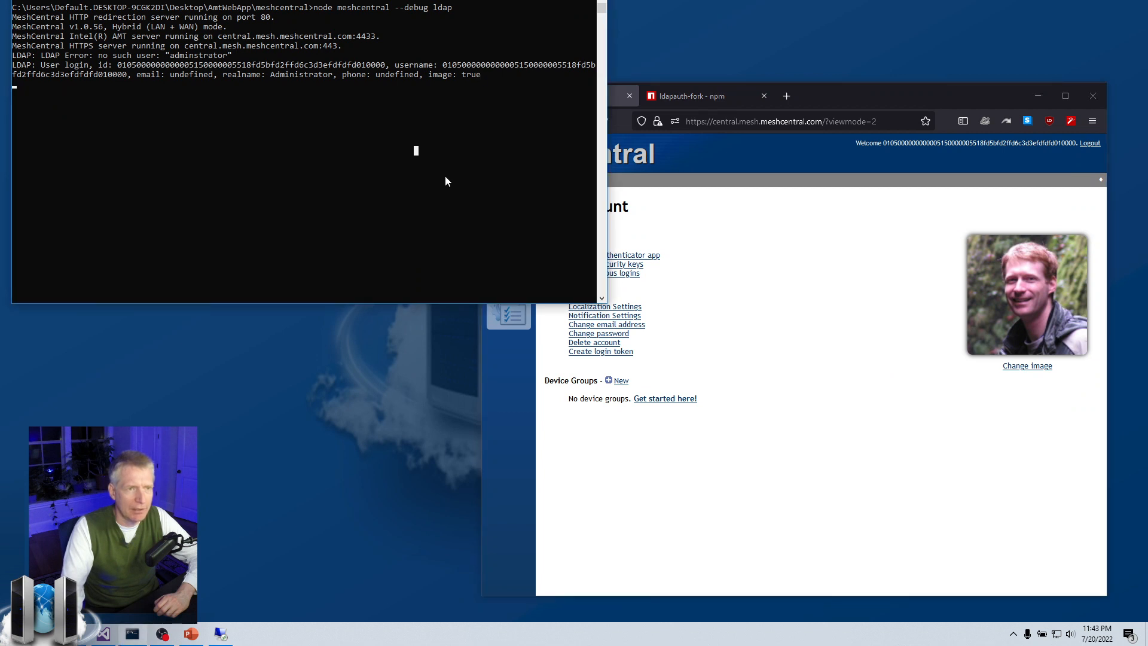
right_click(758, 267)
left_click(729, 294)
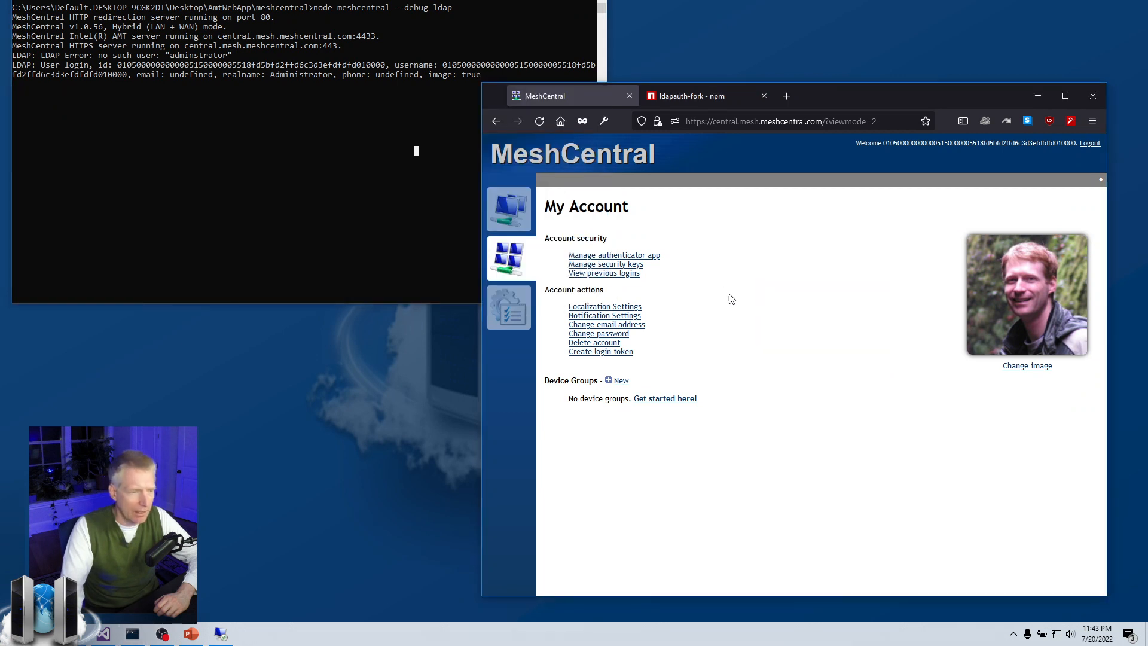
Delete the account photo, then restart the MeshCentral server in LDAP debug mode.
left_click(1029, 366)
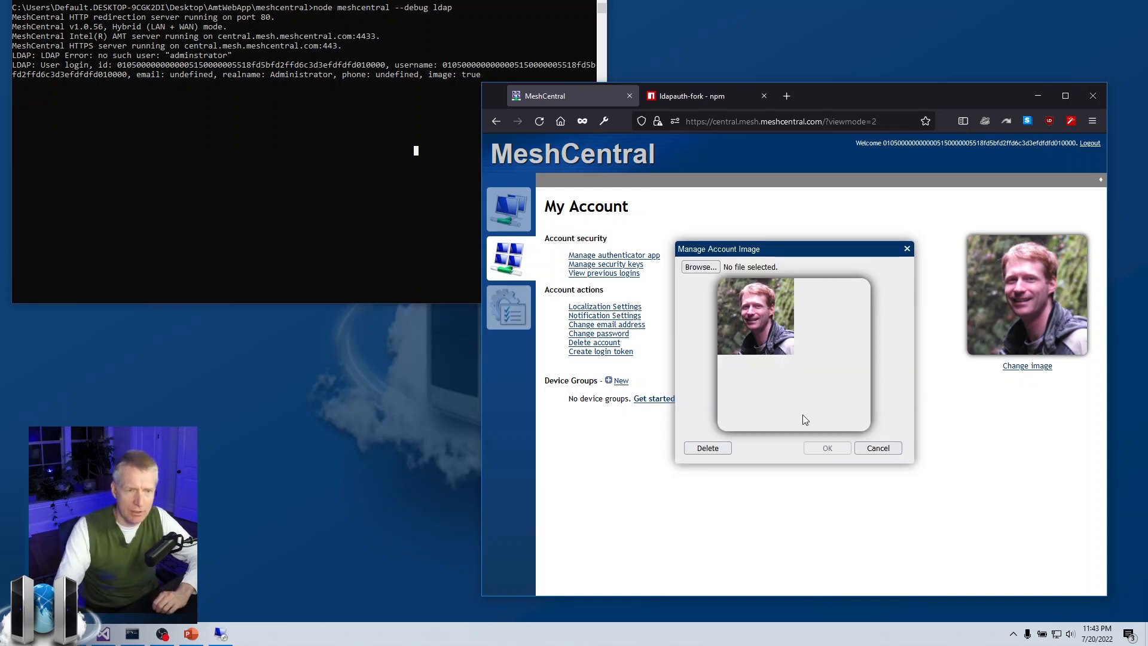
left_click(721, 449)
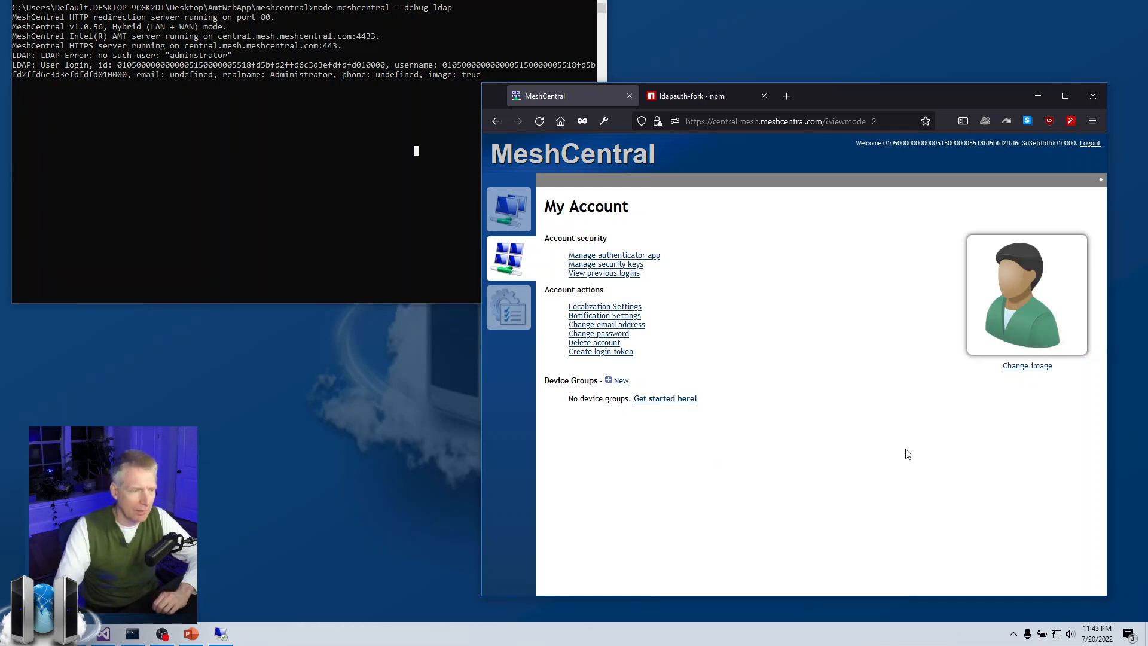
left_click(314, 141)
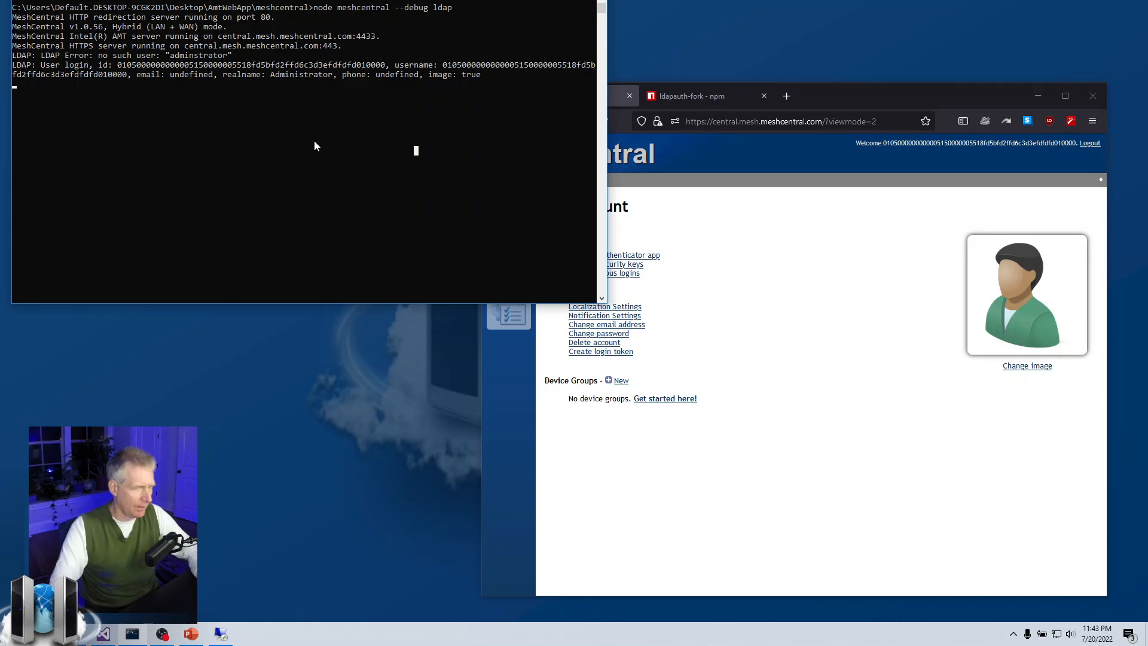
key("ctrl+c")
key("Up")
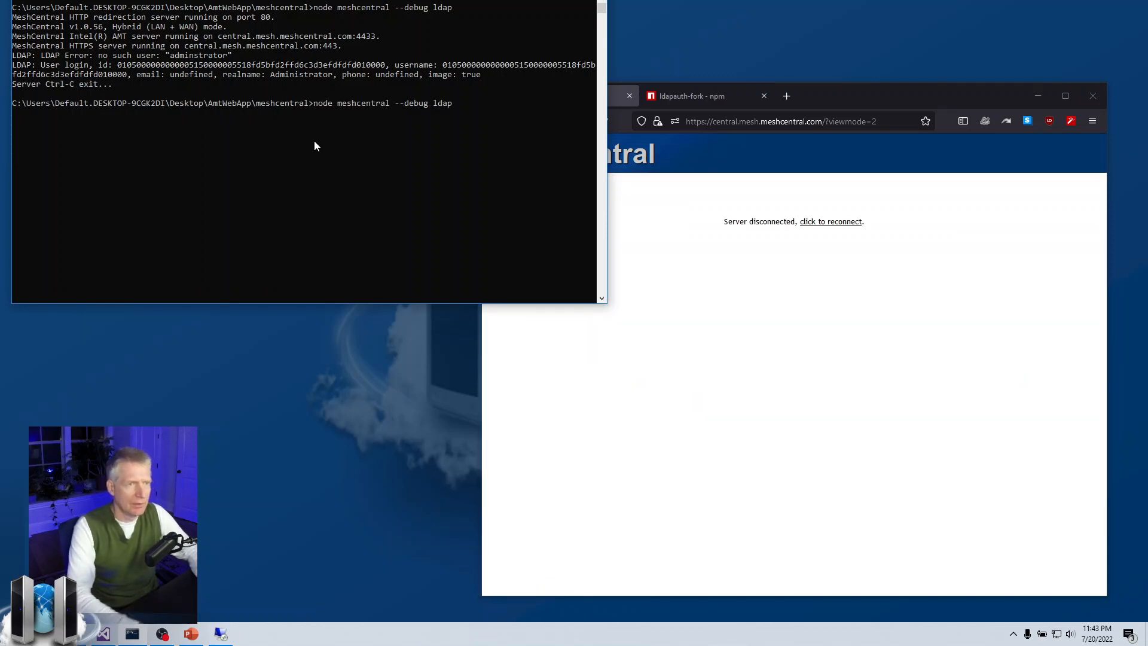
key("Return")
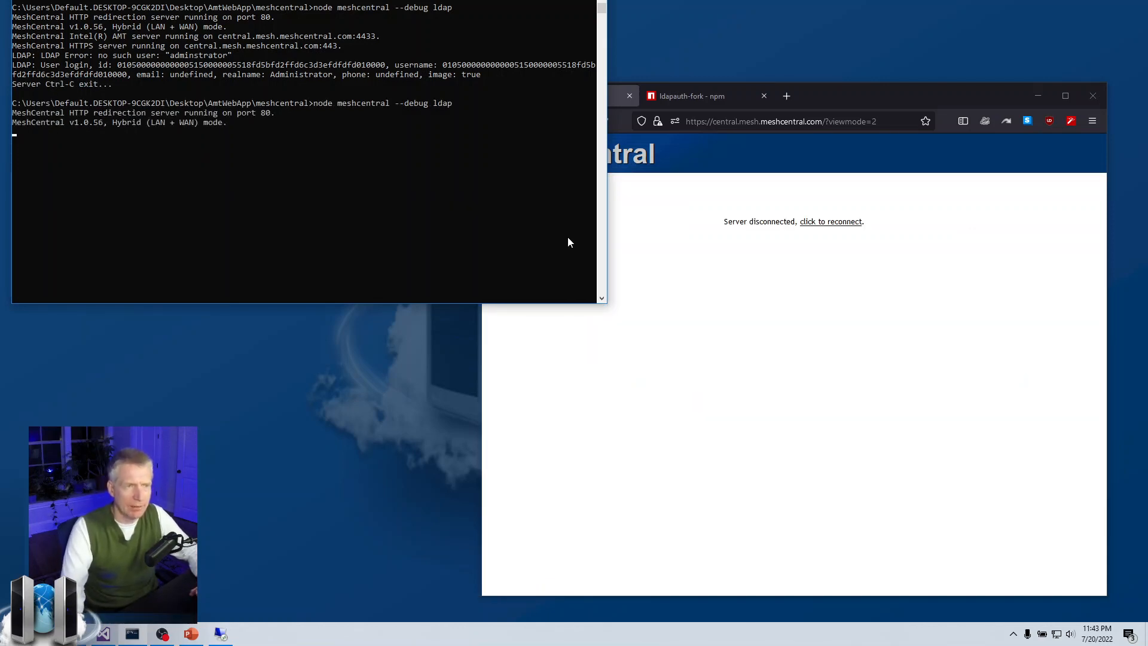
Reload the page, log out, and log back in as administrator with the account password.
left_click(630, 244)
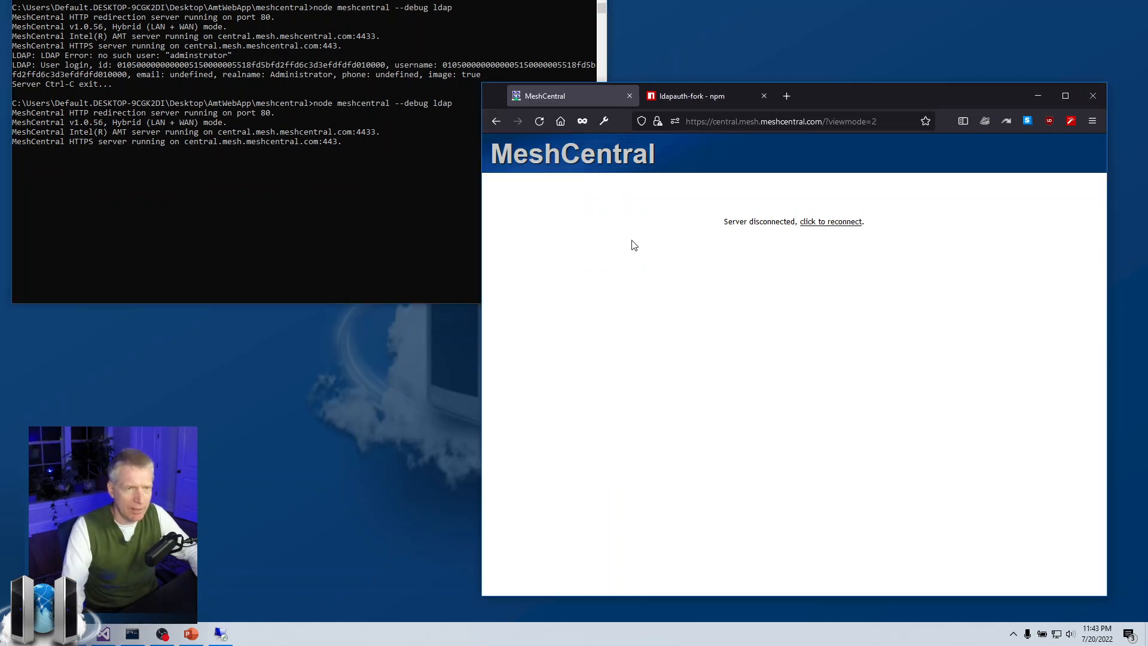
left_click(539, 122)
left_click(541, 121)
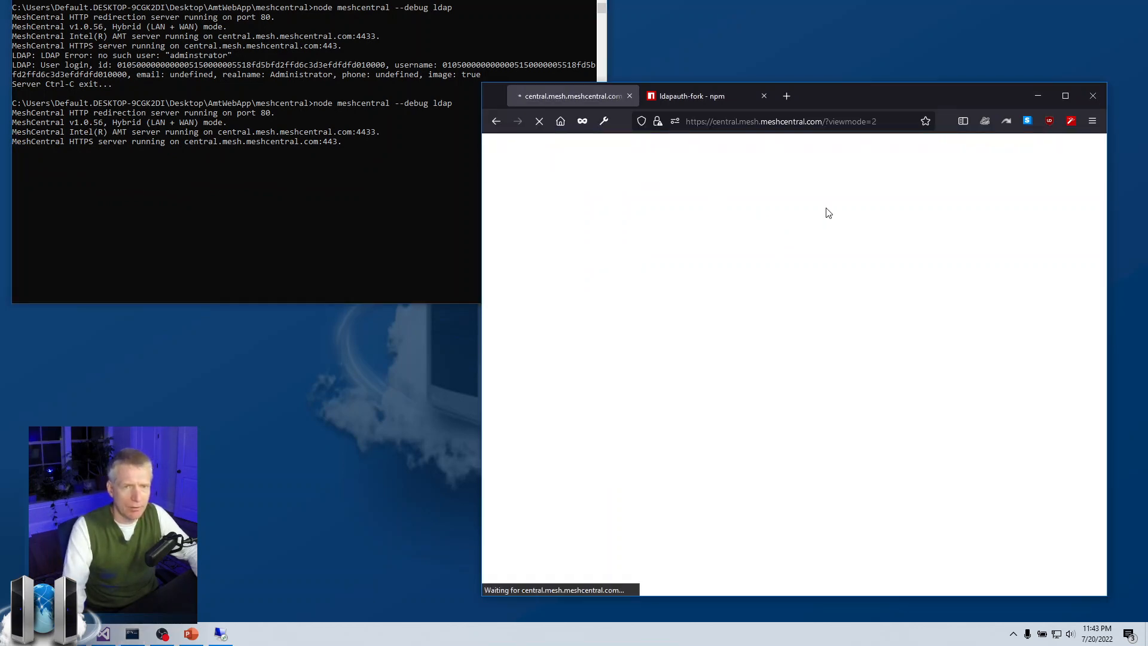
left_click(1089, 144)
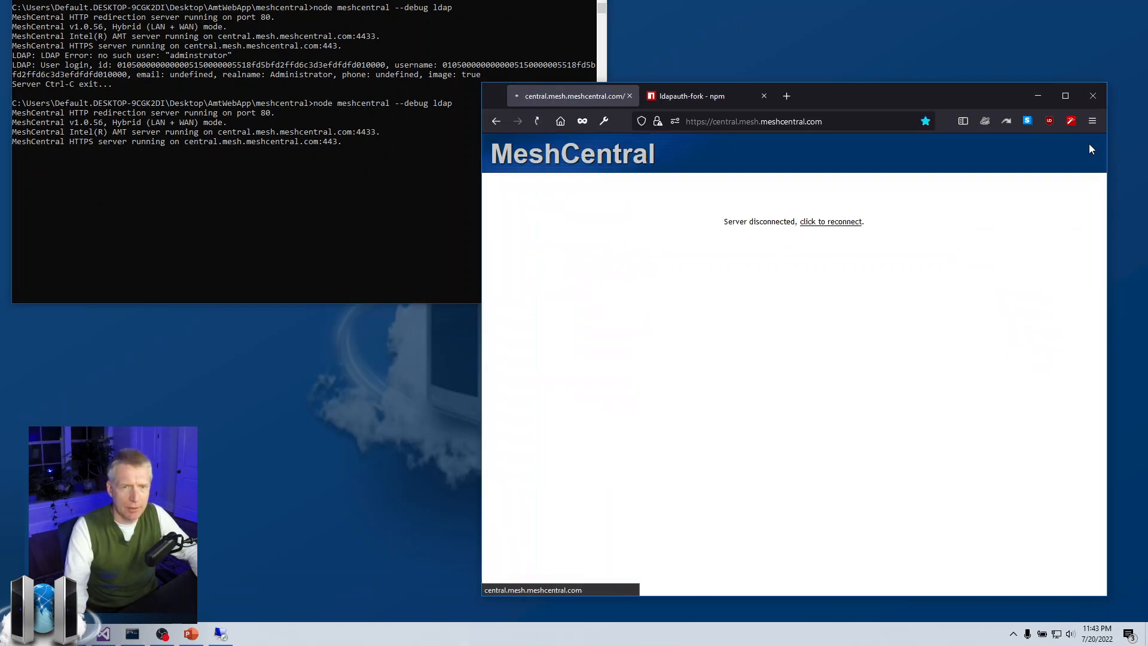
type("admi")
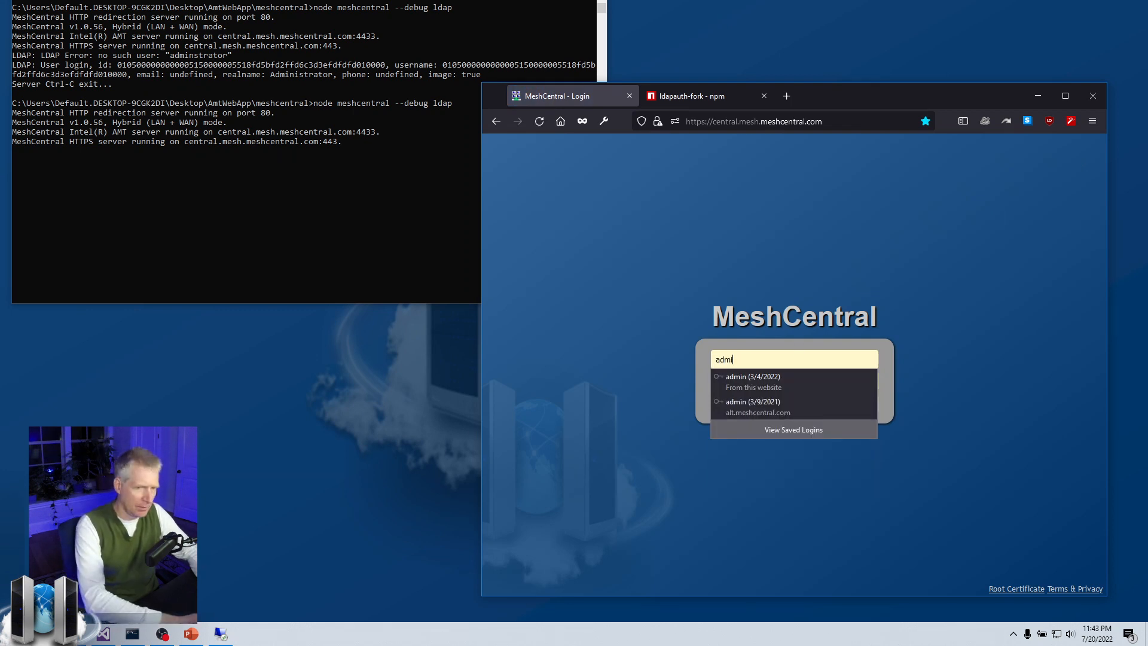
type("nistrator")
key("Tab")
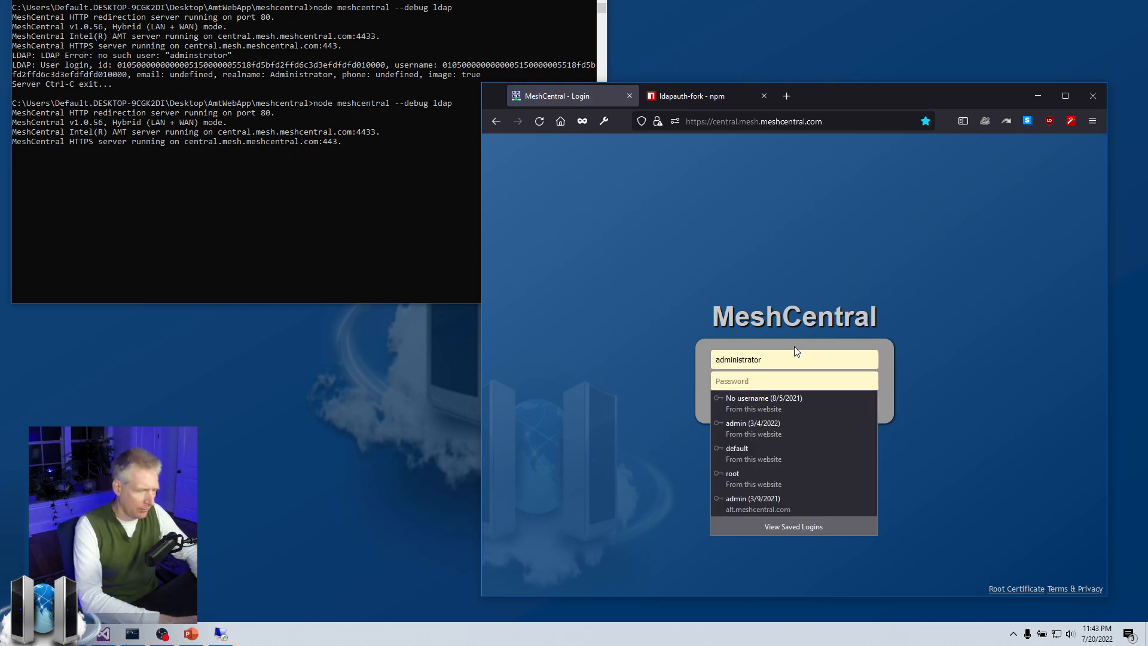
type("abcdefgh")
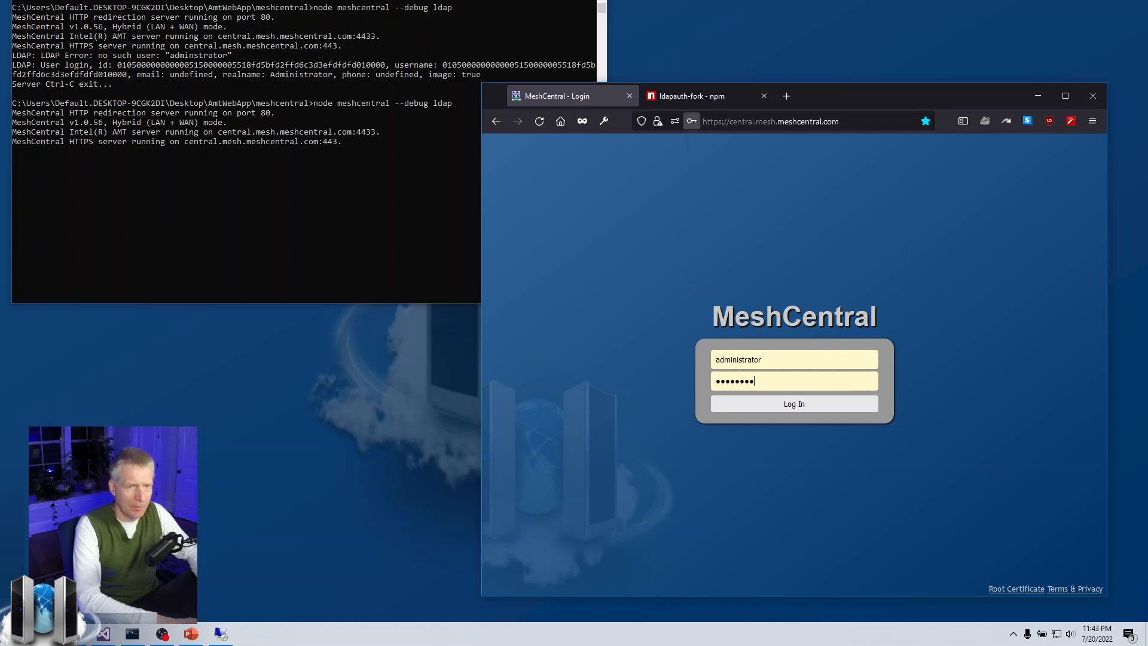
key("Return")
left_click(843, 276)
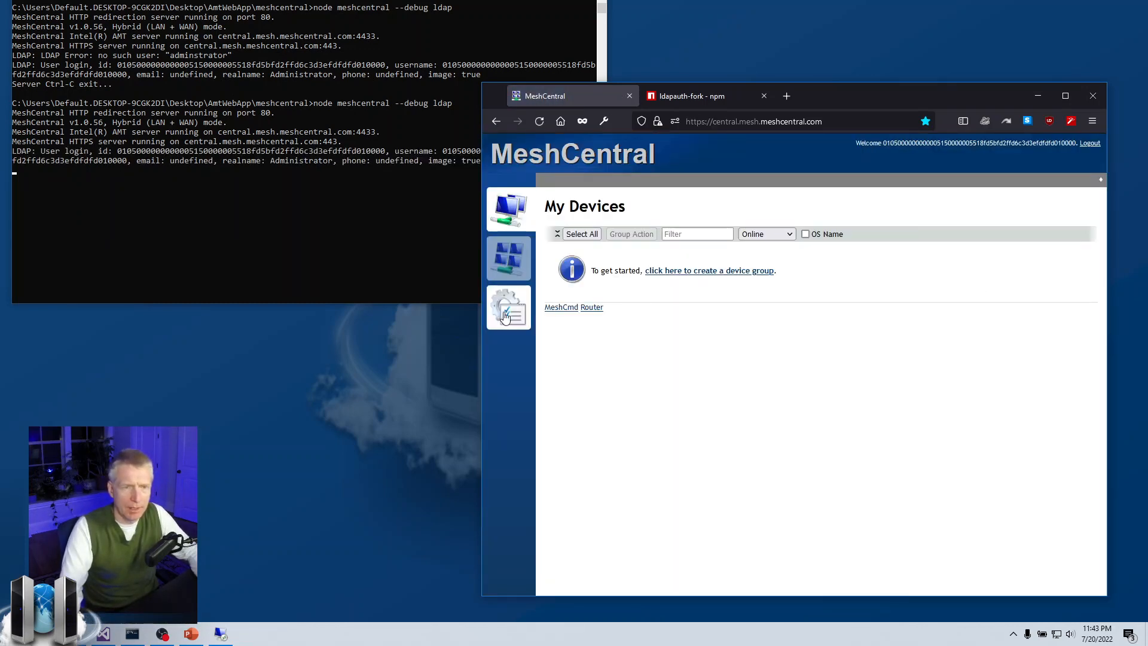
Check that the photo reappears on My Account, then view the empty My Events list.
left_click(471, 259)
left_click(580, 353)
left_click(515, 266)
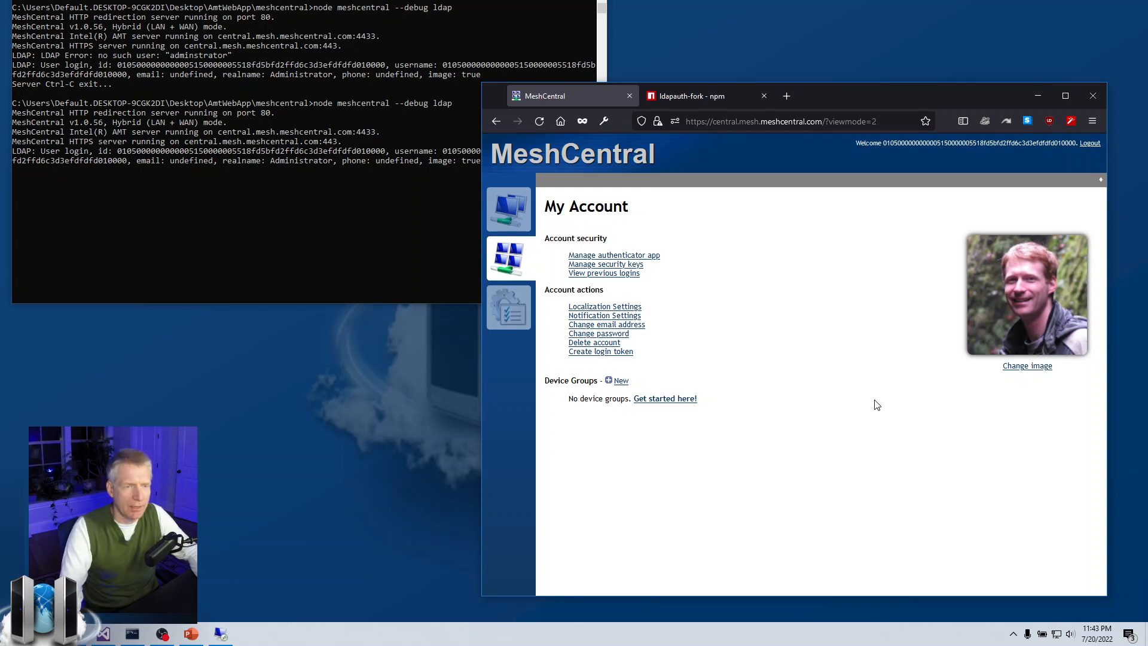
left_click(512, 304)
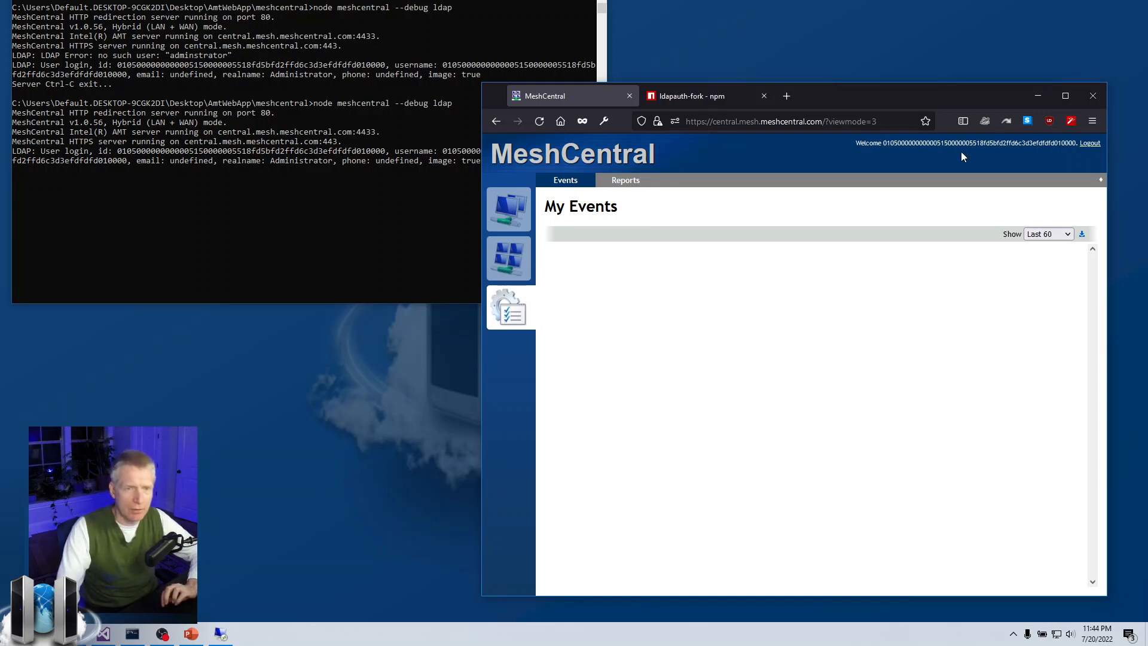
left_click(103, 634)
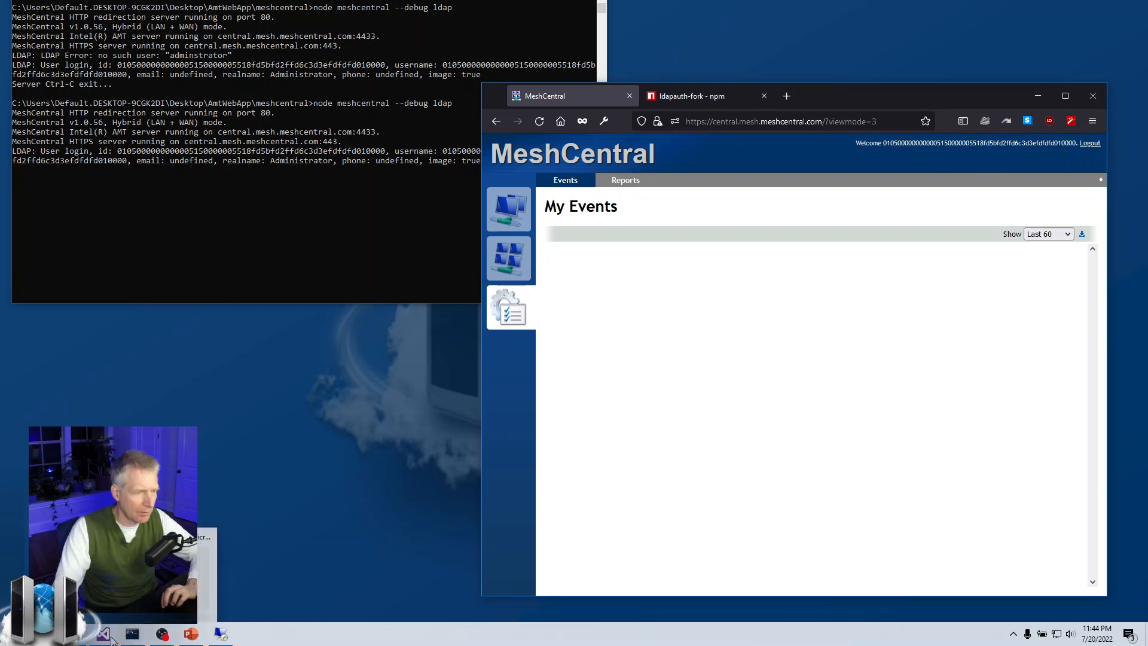
Revert line 58's ldapUserName to sAMAccountName in config.json and save the file.
left_click(470, 269)
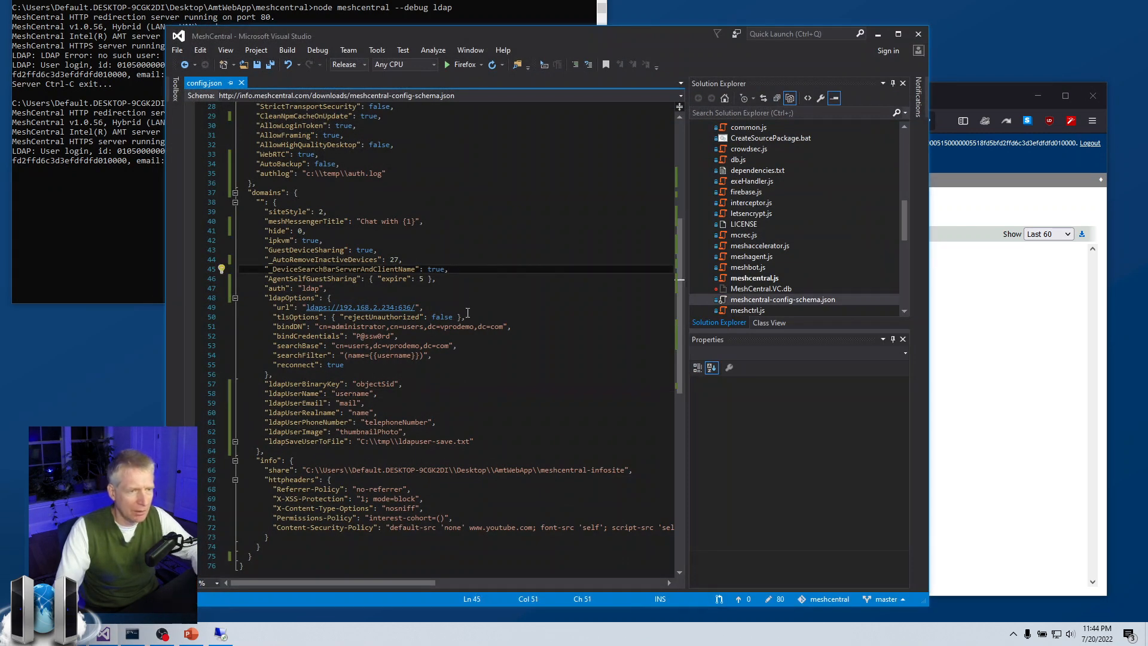
key("ctrl+z")
left_click(364, 403)
key("ctrl+s")
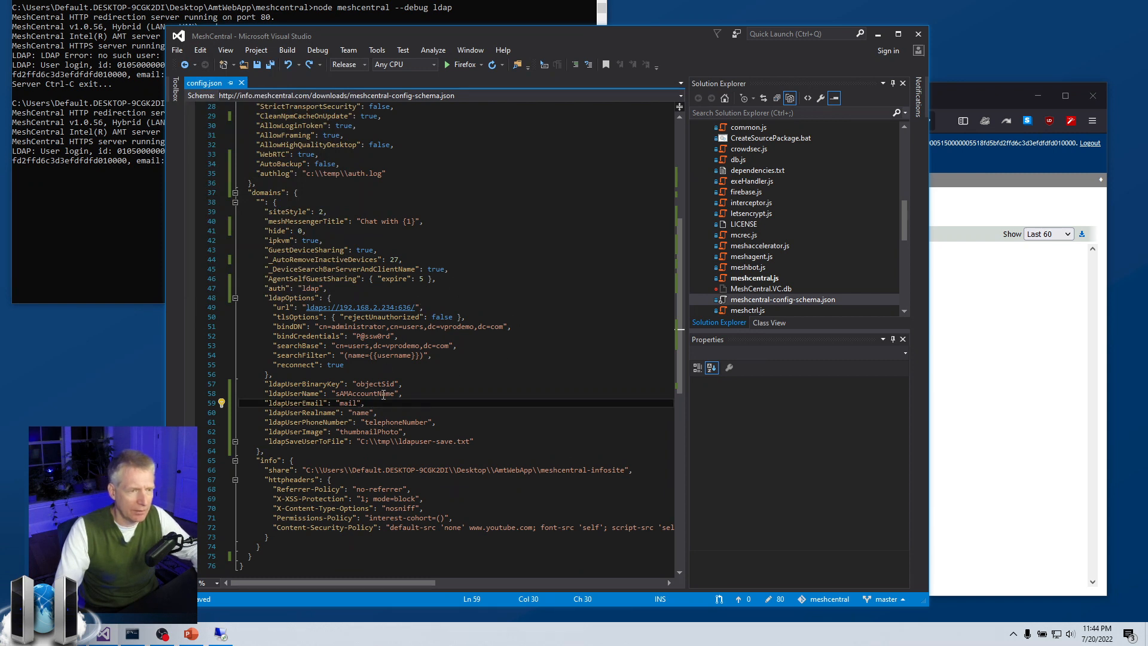
double_click(382, 395)
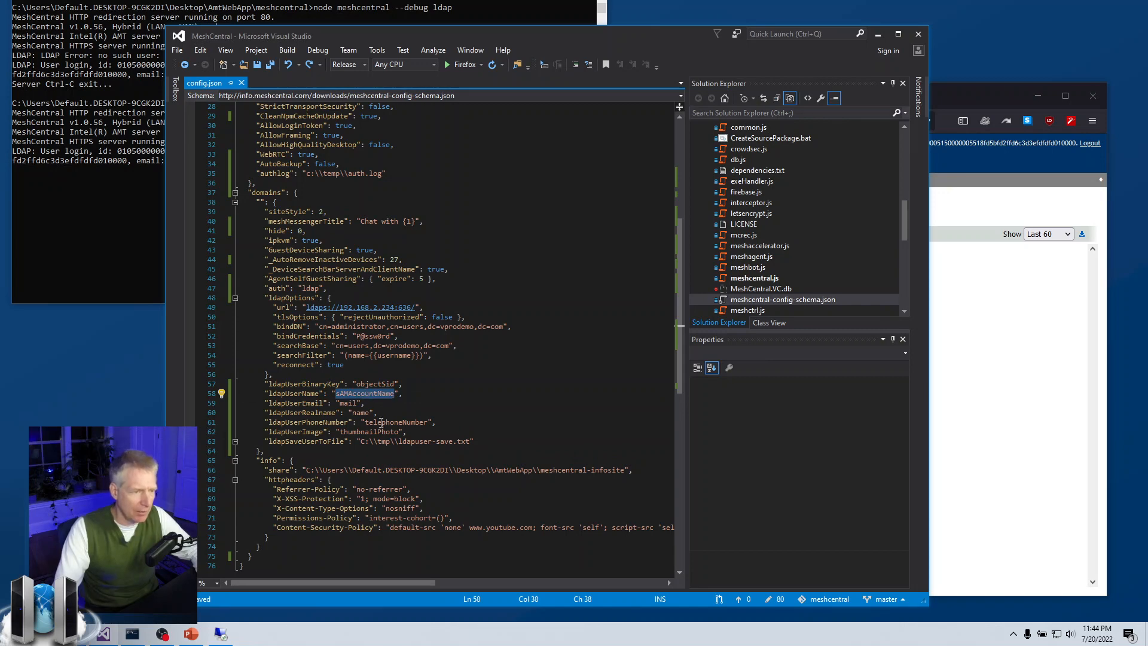
left_click(220, 634)
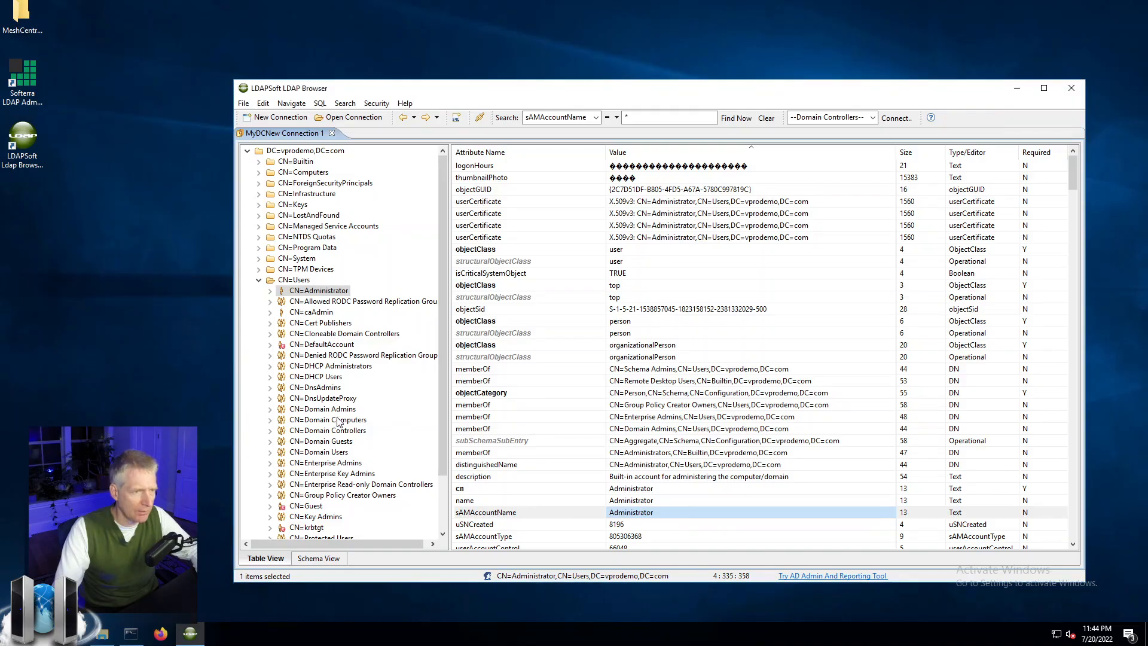
Sort the Administrator entry by Attribute Name and select sAMAccountName, valued Administrator.
left_click(497, 296)
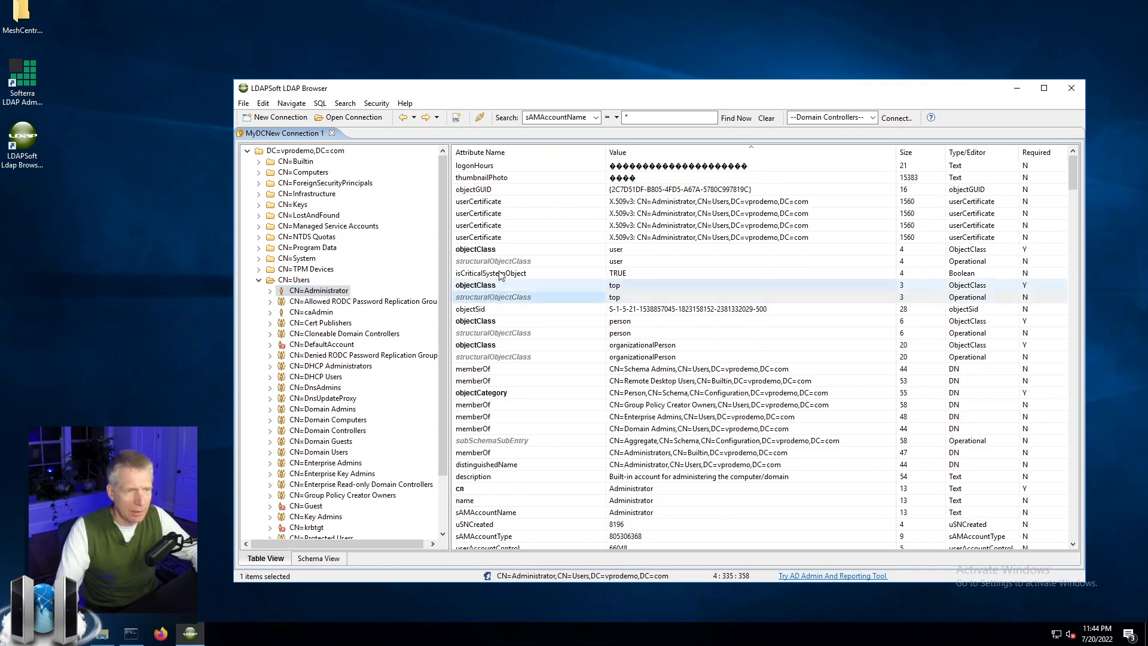
left_click(514, 154)
left_click(545, 371)
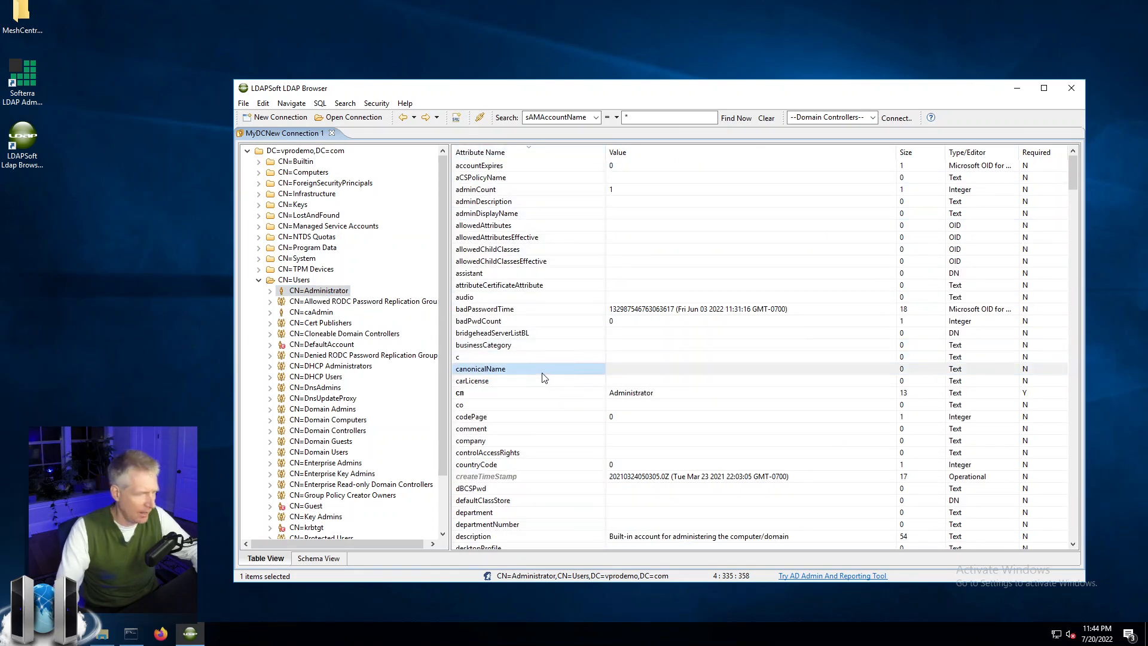
key("s")
left_click(510, 167)
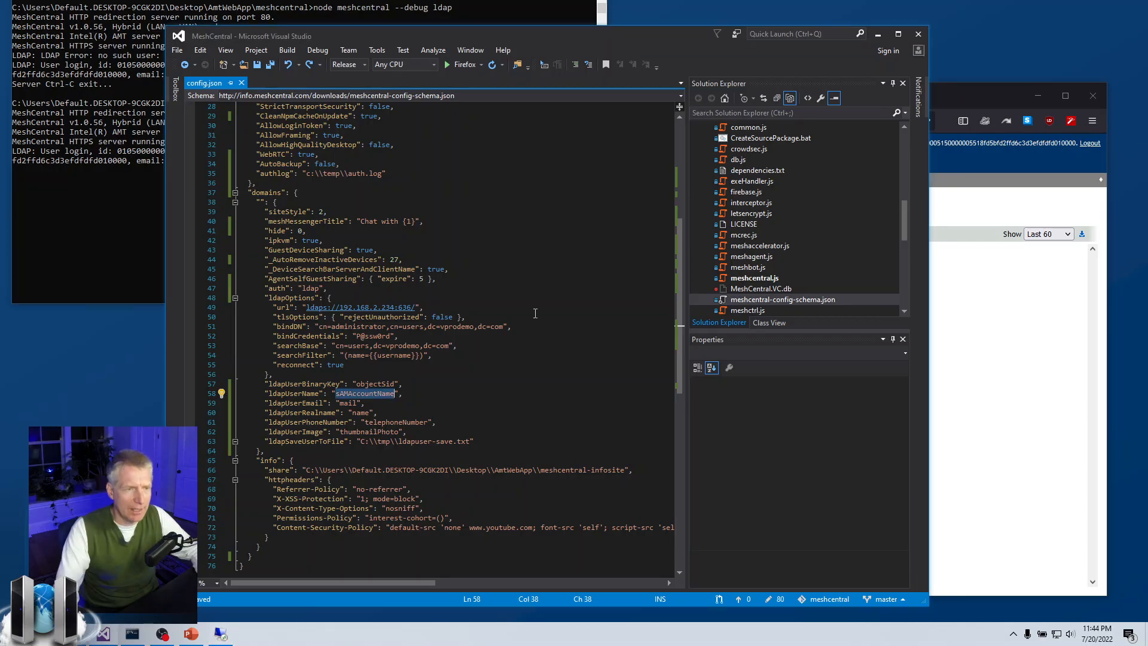
Check that ldapUserName is sAMAccountName on line 58, then stop the MeshCentral server with Ctrl+C.
left_click(404, 384)
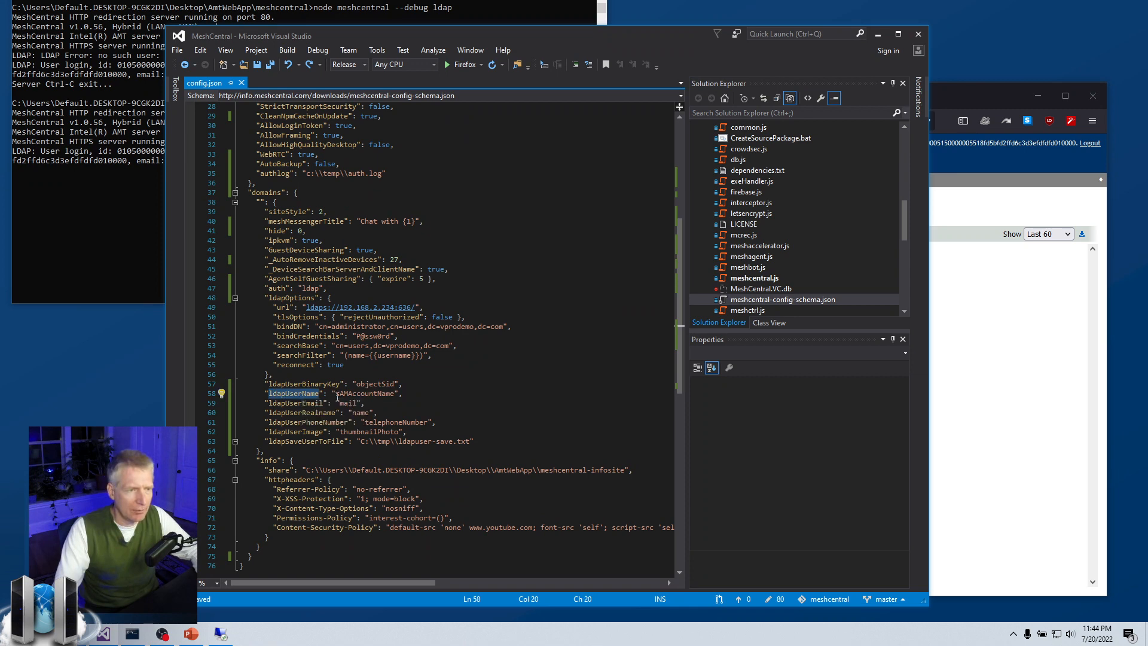
double_click(388, 395)
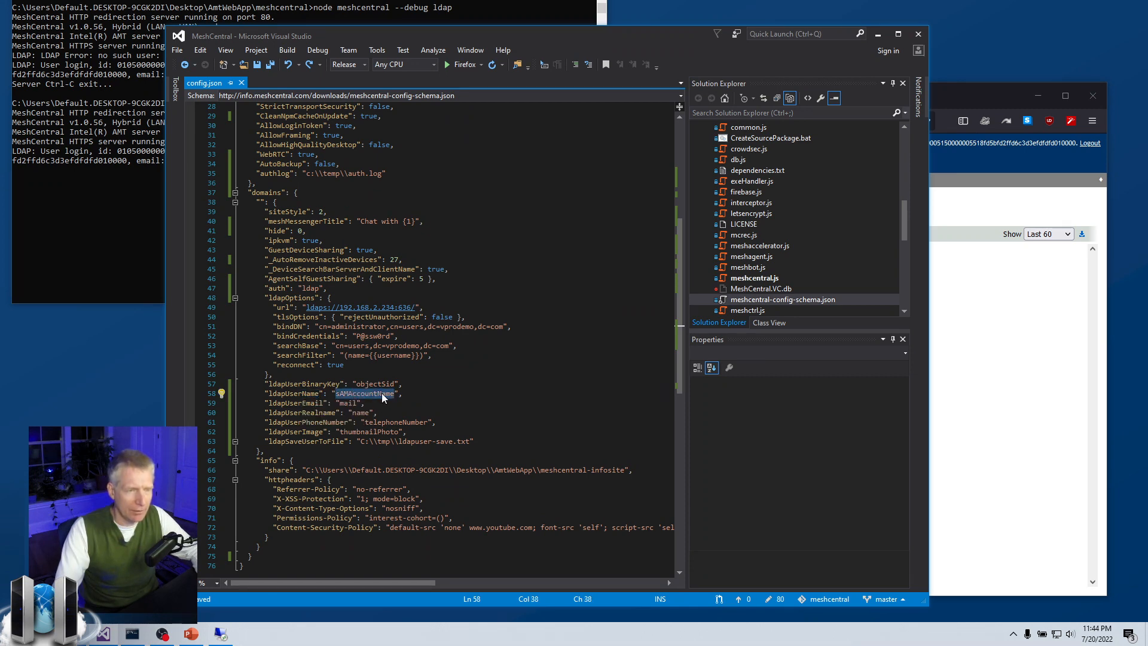
left_click(401, 394)
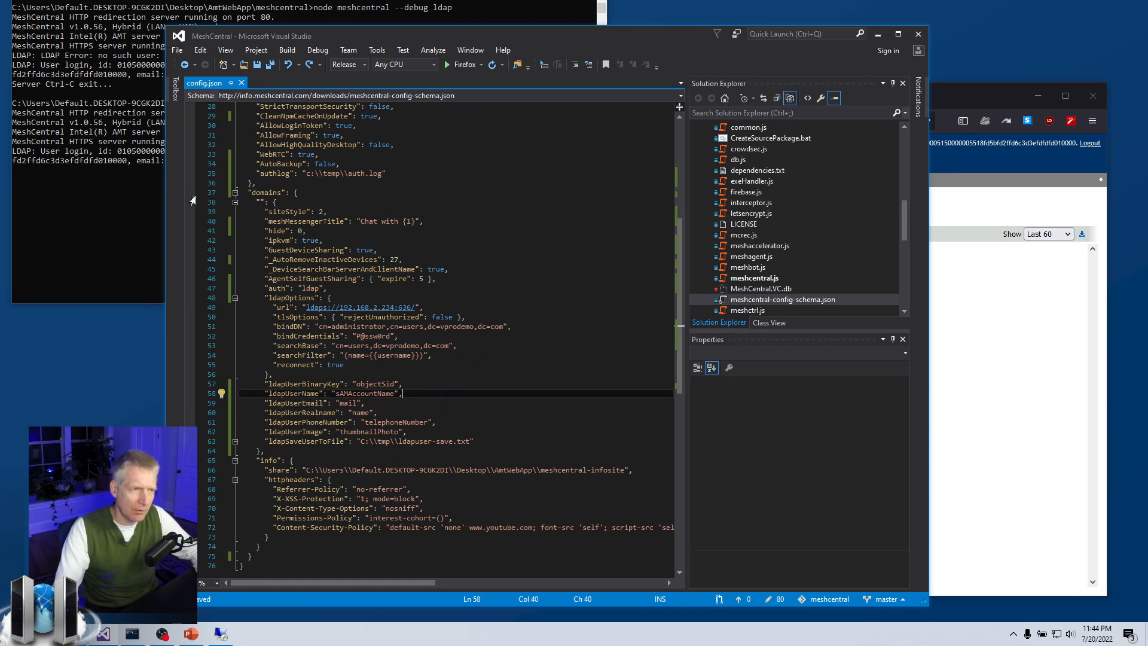
left_click(119, 174)
key("ctrl+c")
Clear the console with cls and restart the server with node meshcentral --debug ldap.
type("cls")
key("Return")
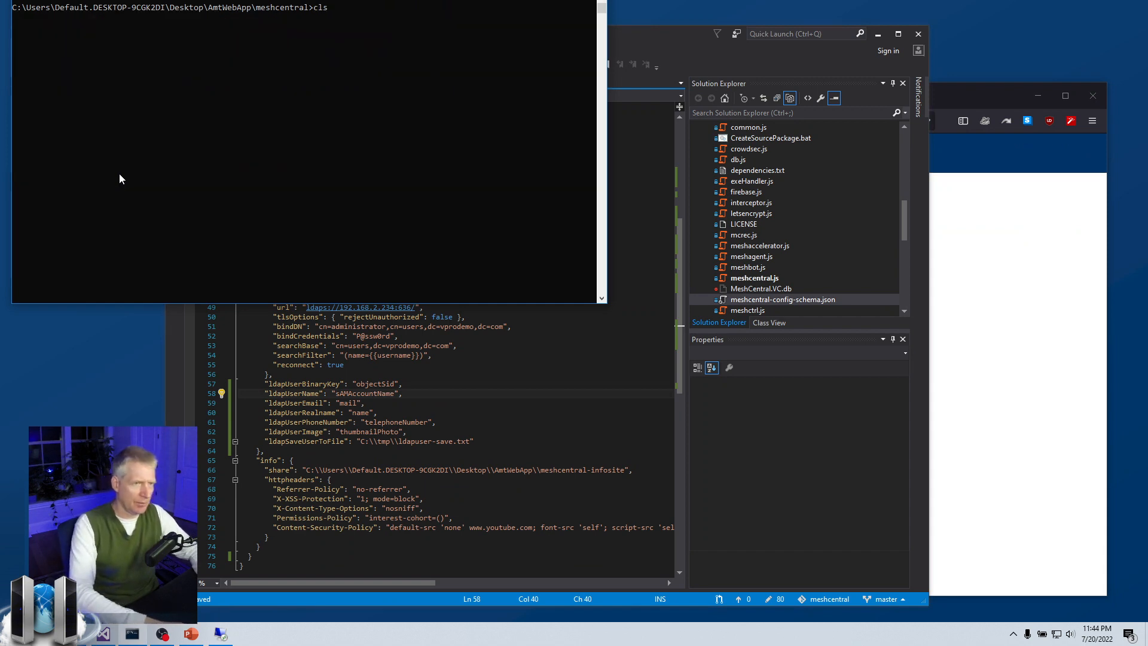
key("Up")
key("Up")
key("Return")
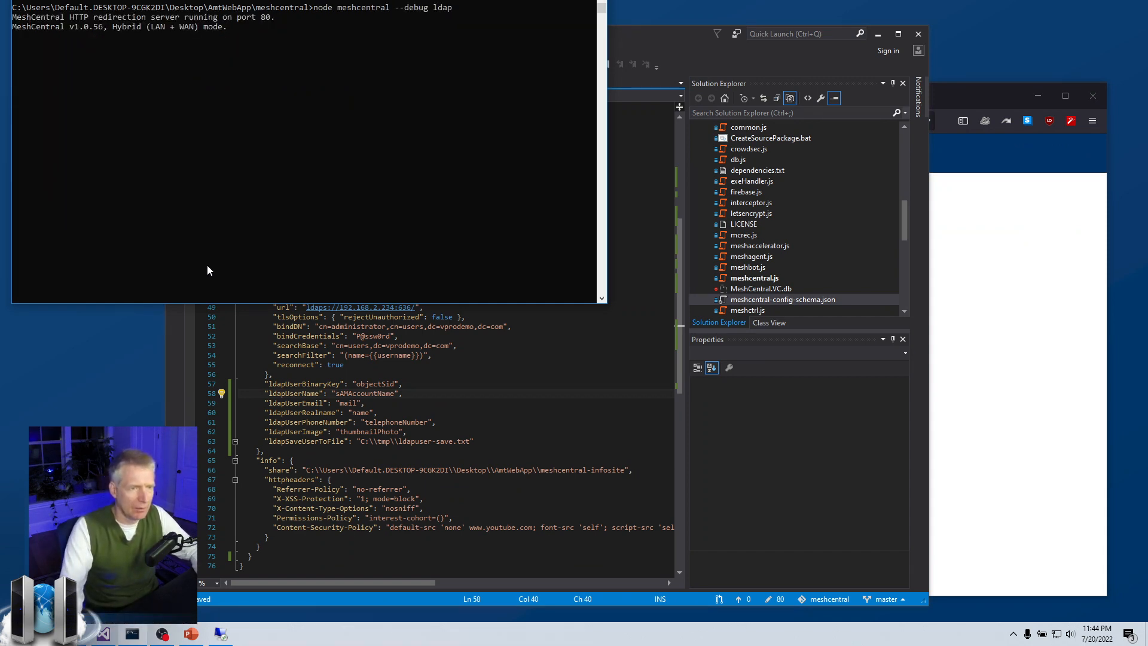
Log out of MeshCentral and sign back in as administrator with the account password.
left_click(393, 393)
left_click(1035, 366)
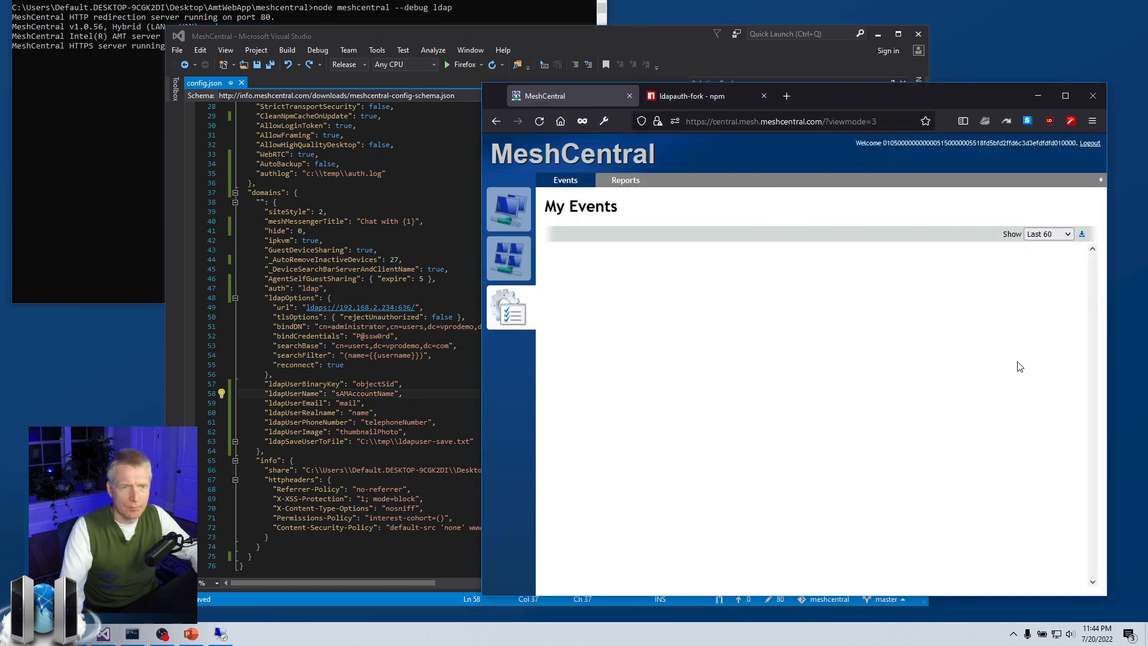
left_click(1090, 144)
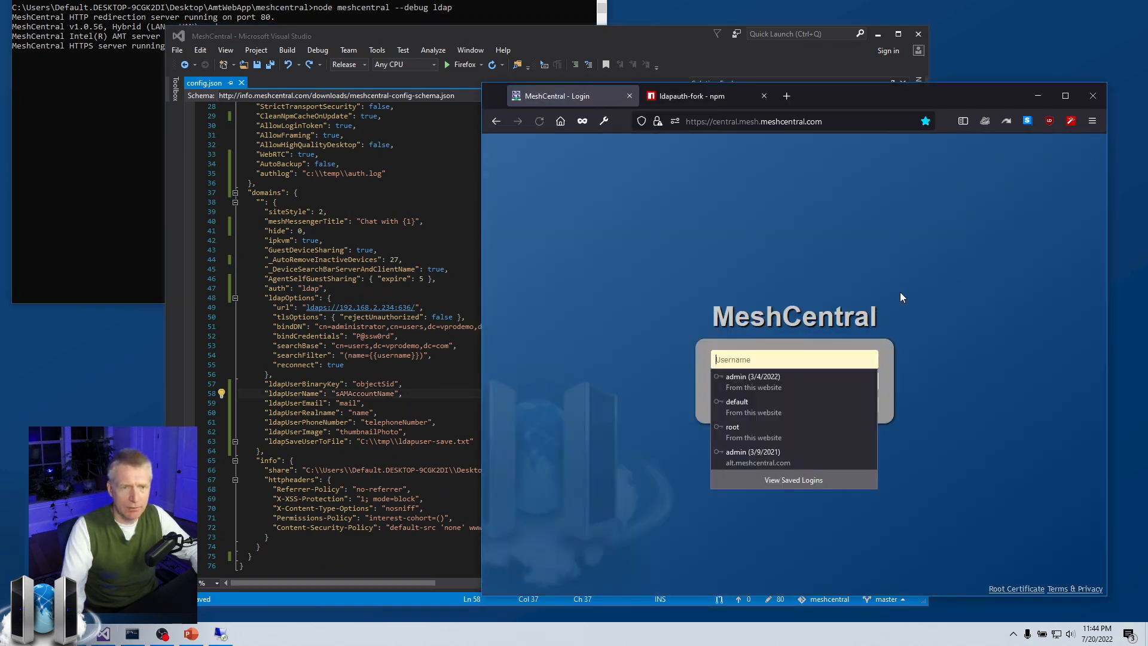
left_click(797, 357)
type("ad")
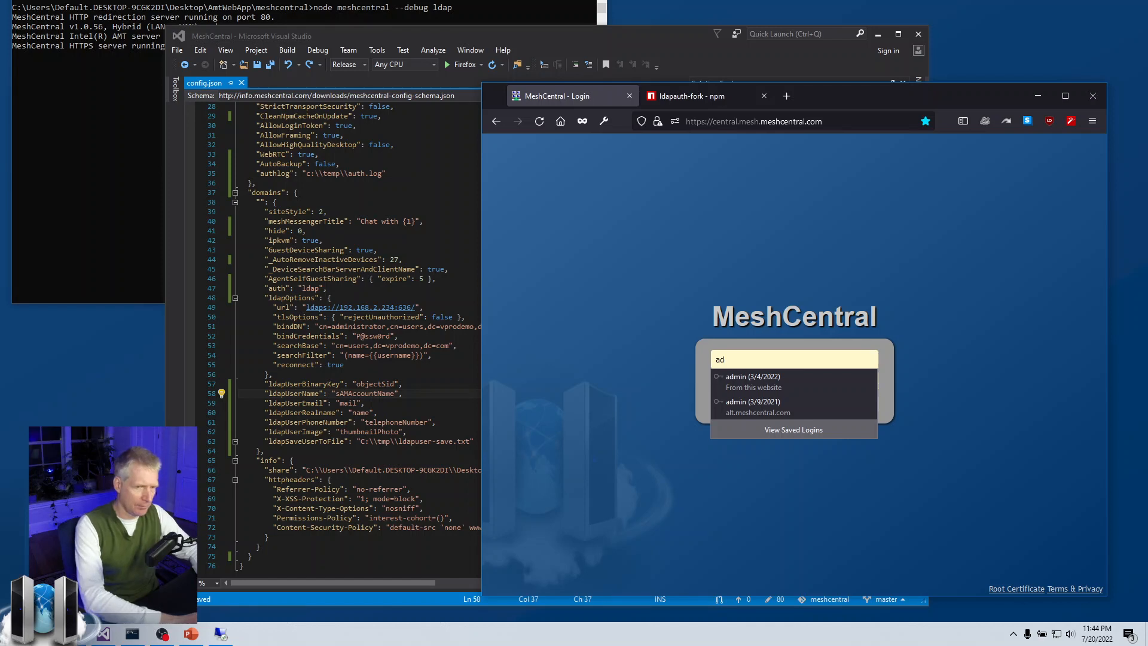
type("ministrator")
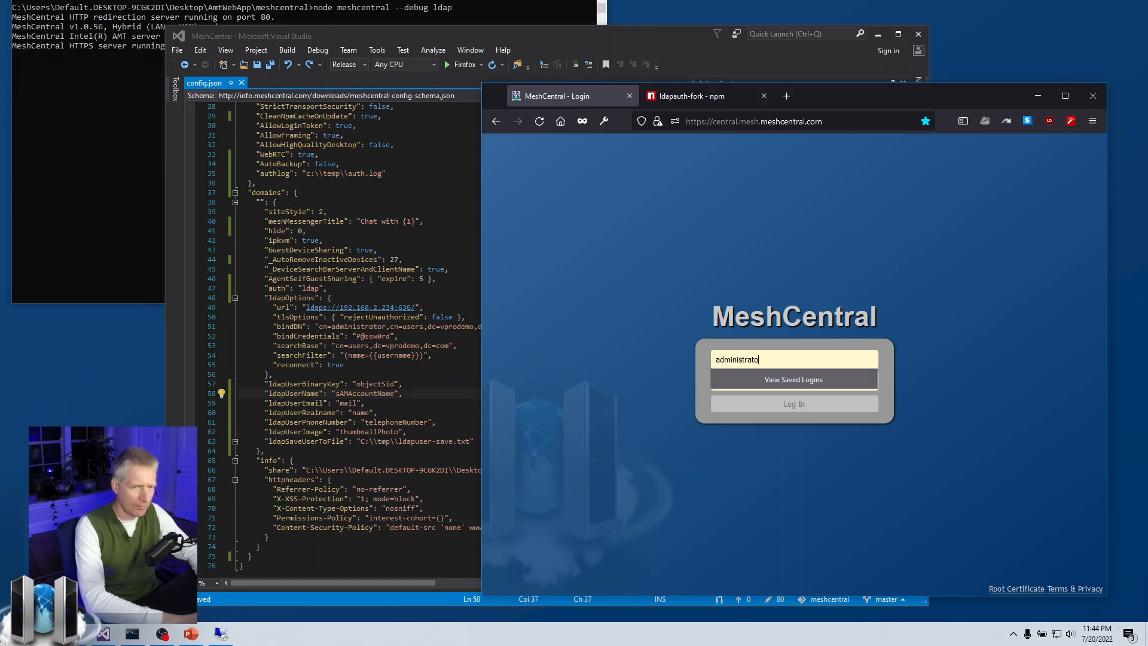
key("Tab")
type("P@s")
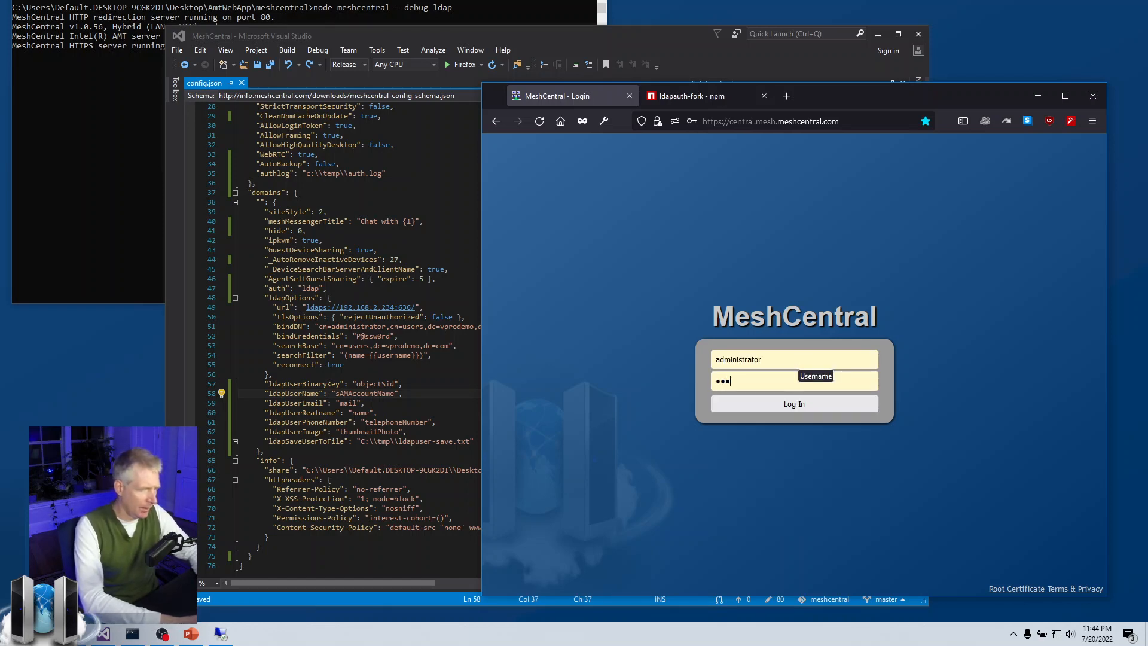
type("sw0rd")
key("Return")
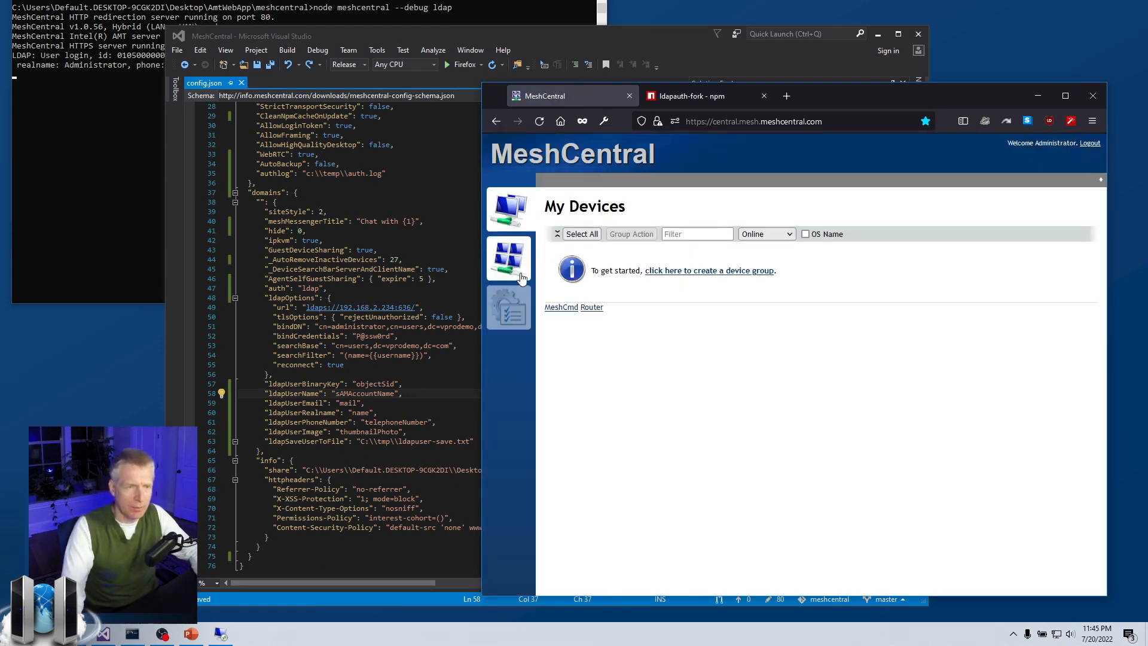
Open the My Account page and compare it with the sAMAccountName and ldapUserRealname settings.
left_click(509, 258)
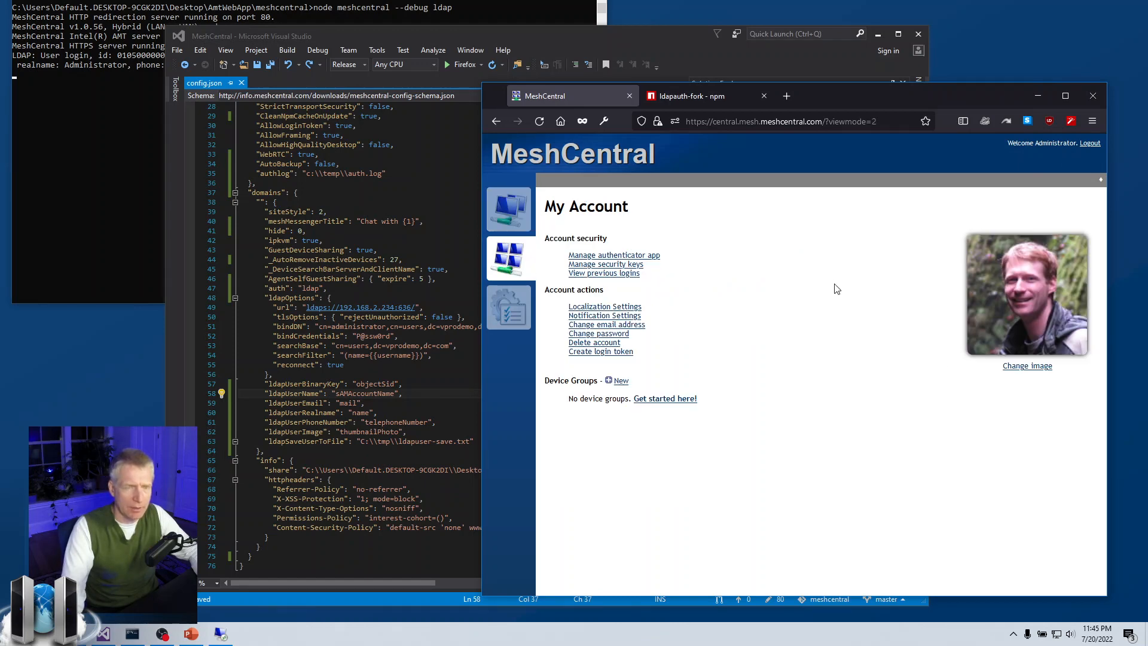
left_click(360, 403)
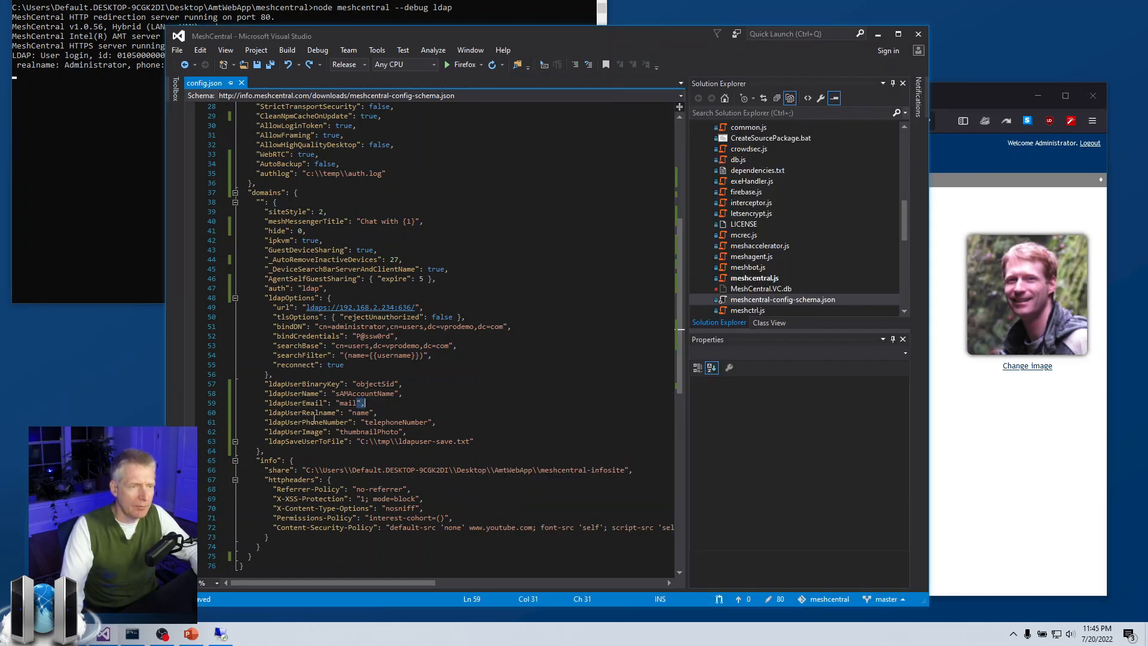
left_click(1012, 449)
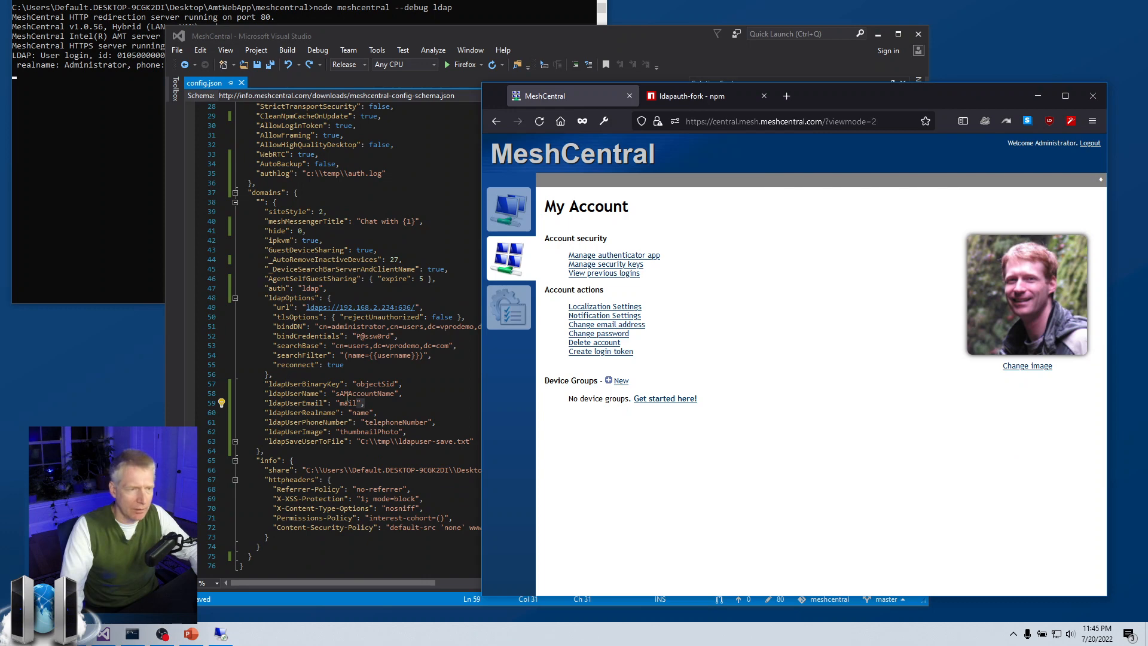
double_click(360, 394)
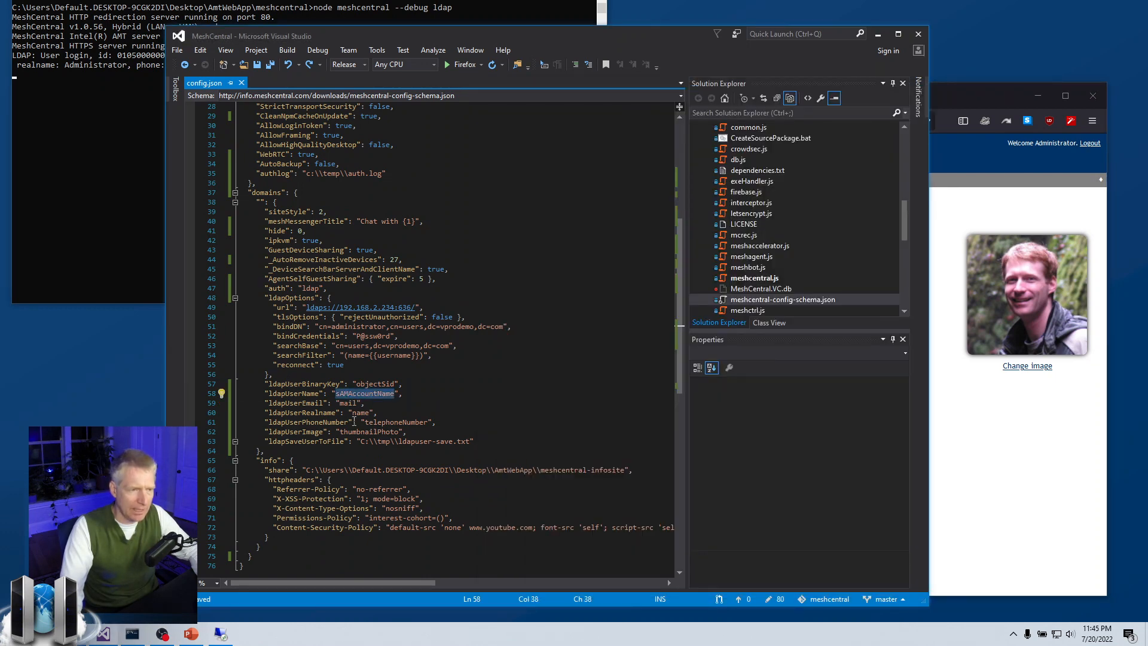
left_click(510, 414)
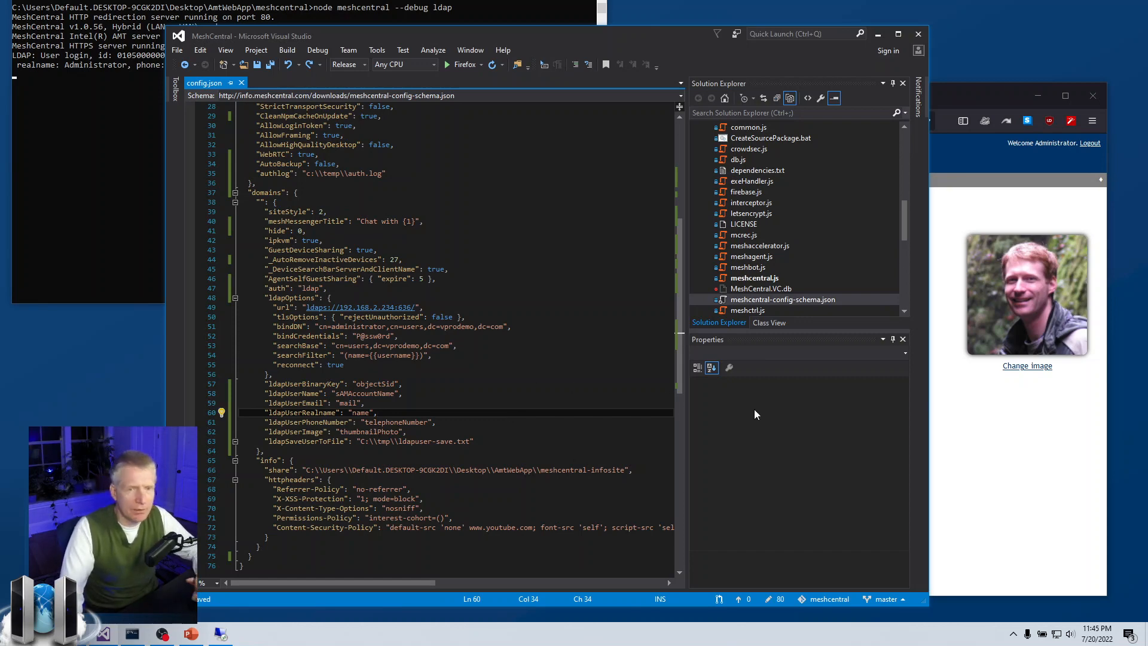
left_click(942, 432)
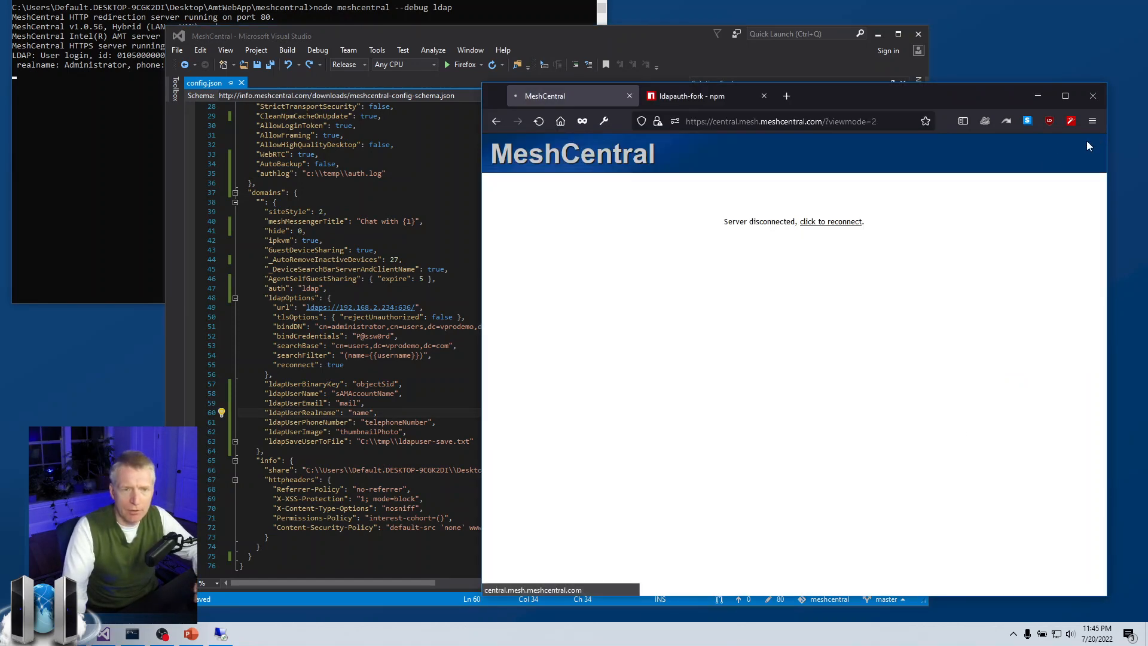
Try logging in as the made-up user 'aaa' and read the LDAP error in the console.
type("a")
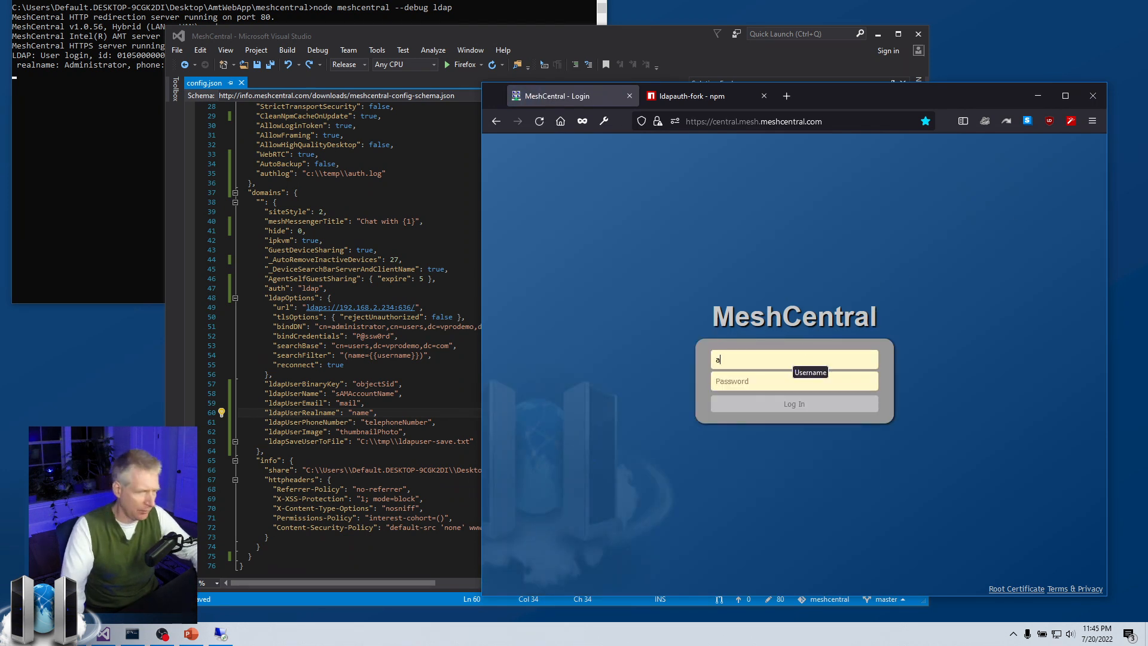
type("aa")
key("Tab")
type("aaa")
left_click(773, 406)
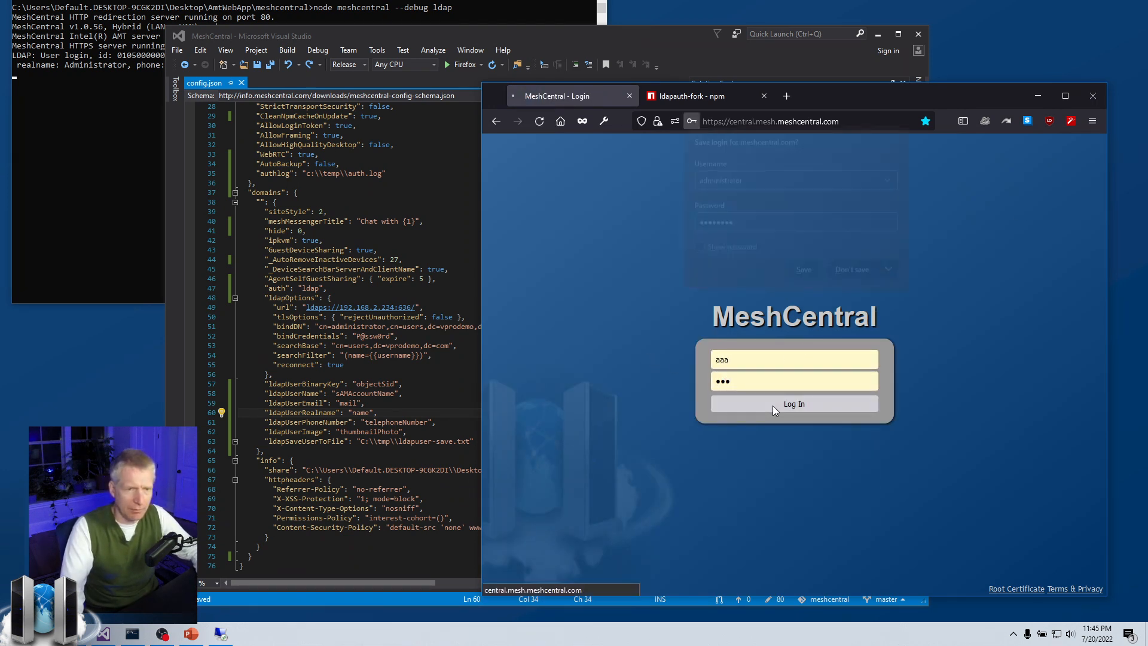
left_click(45, 108)
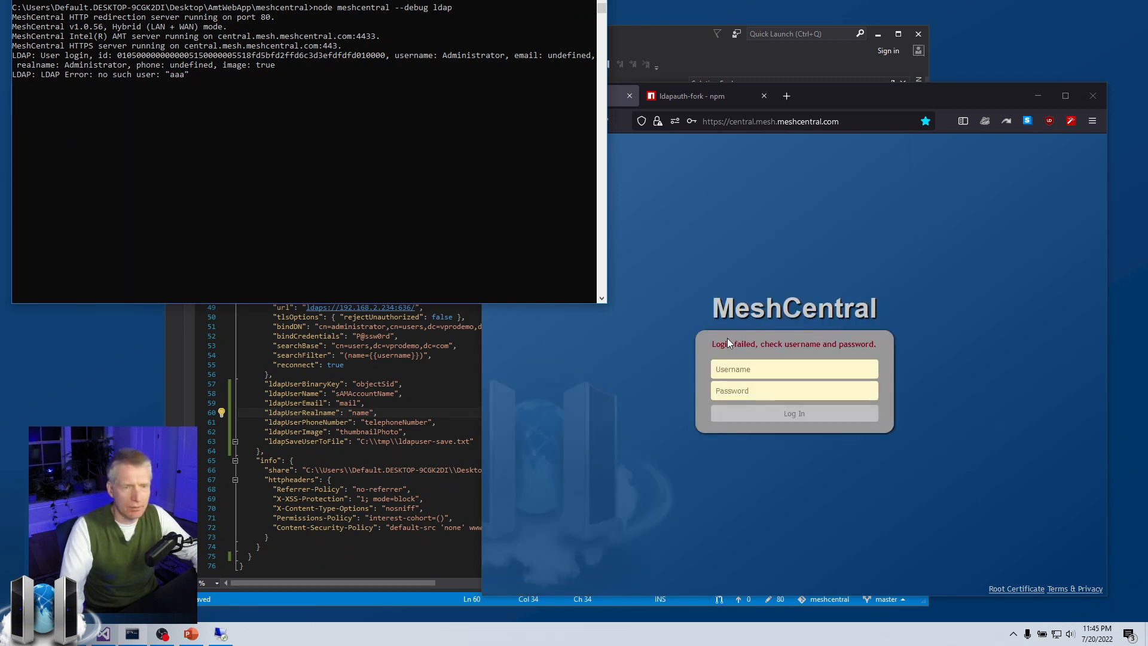
Attempt an administrator login with a wrong password and widen the console to read the log.
left_click(799, 371)
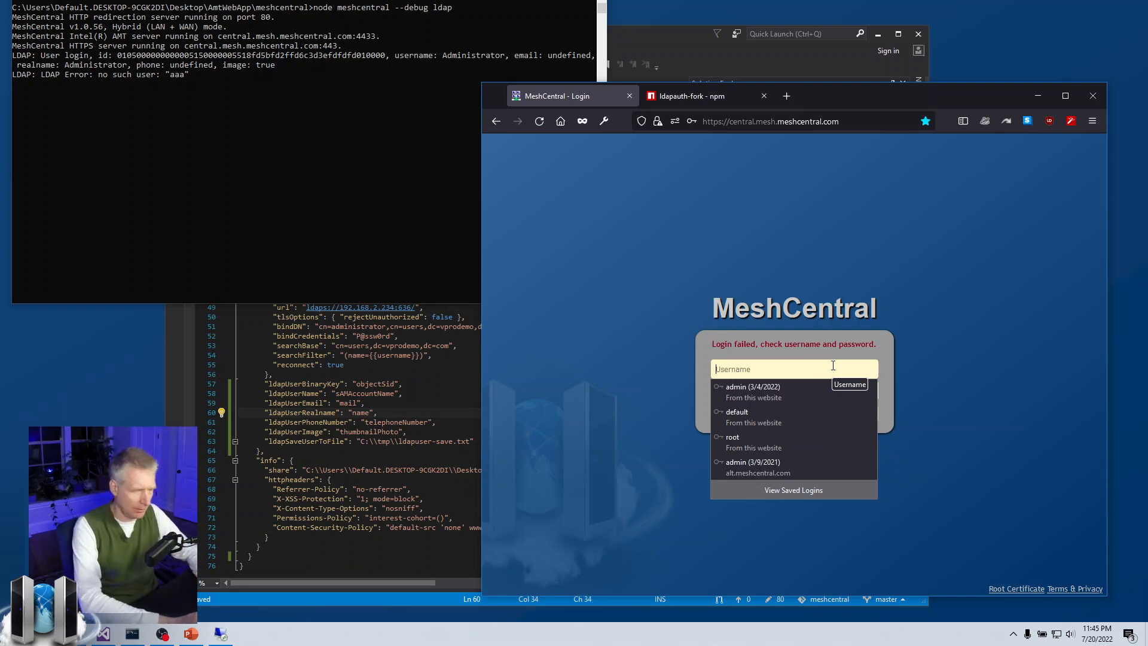
type("adm")
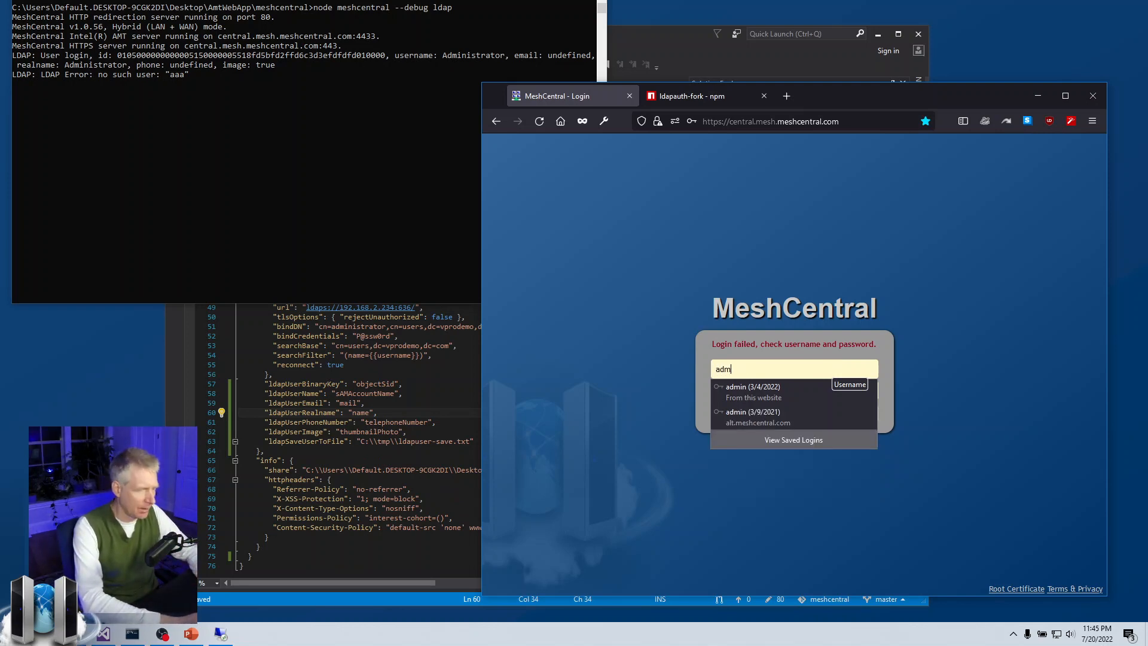
key("BackSpace")
key("BackSpace")
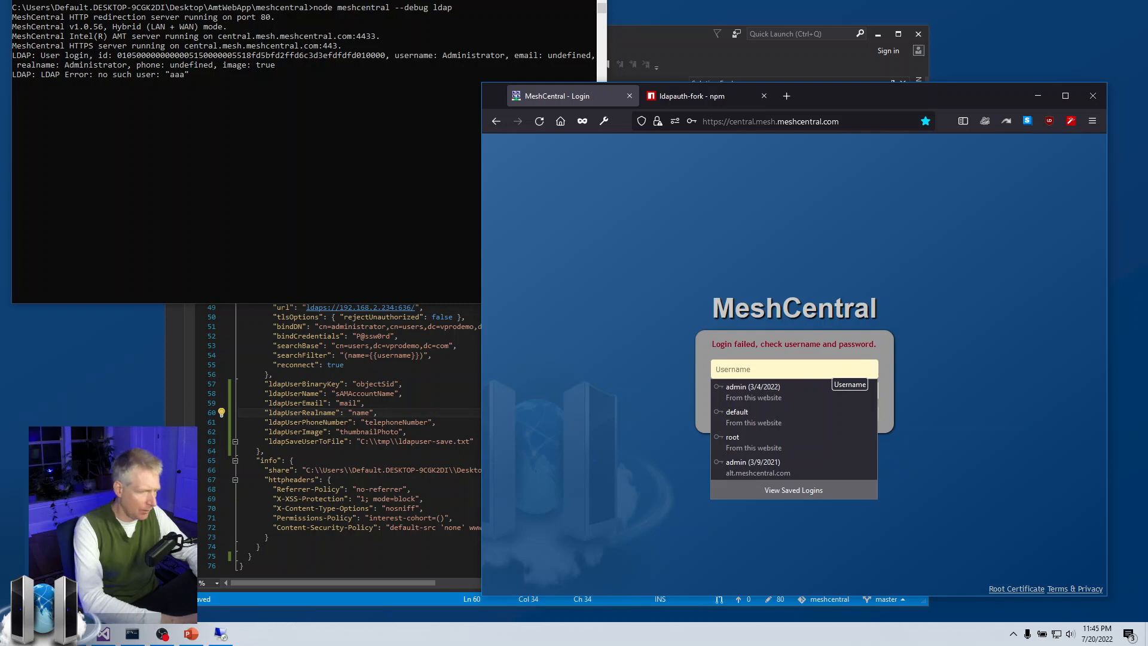
type("administrator")
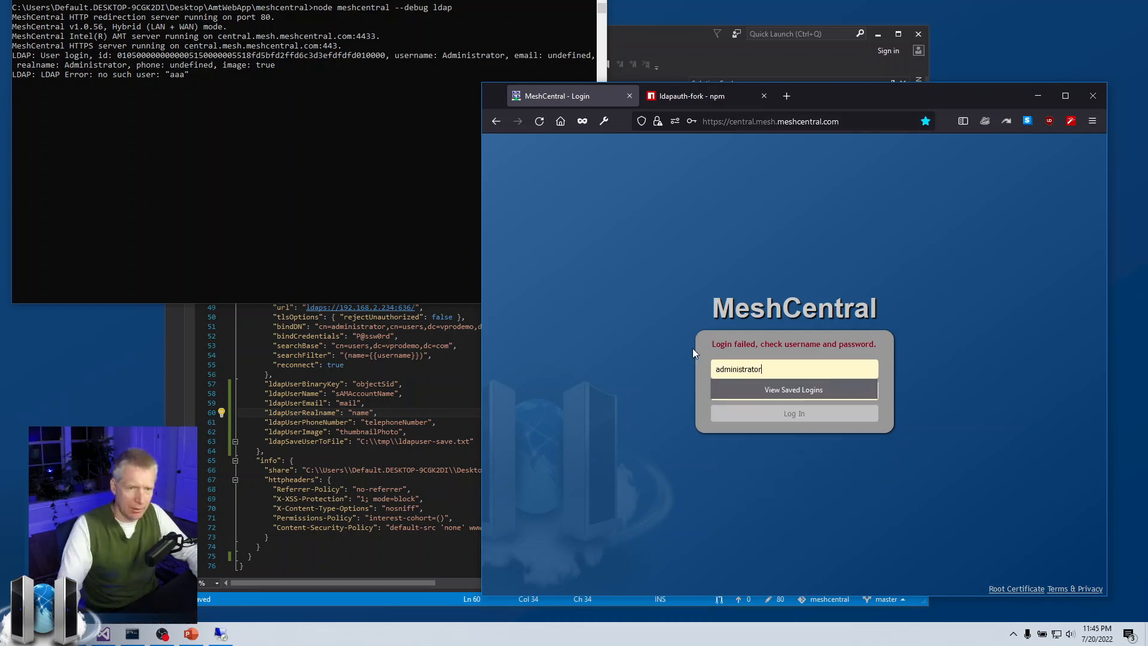
key("Tab")
type("•••")
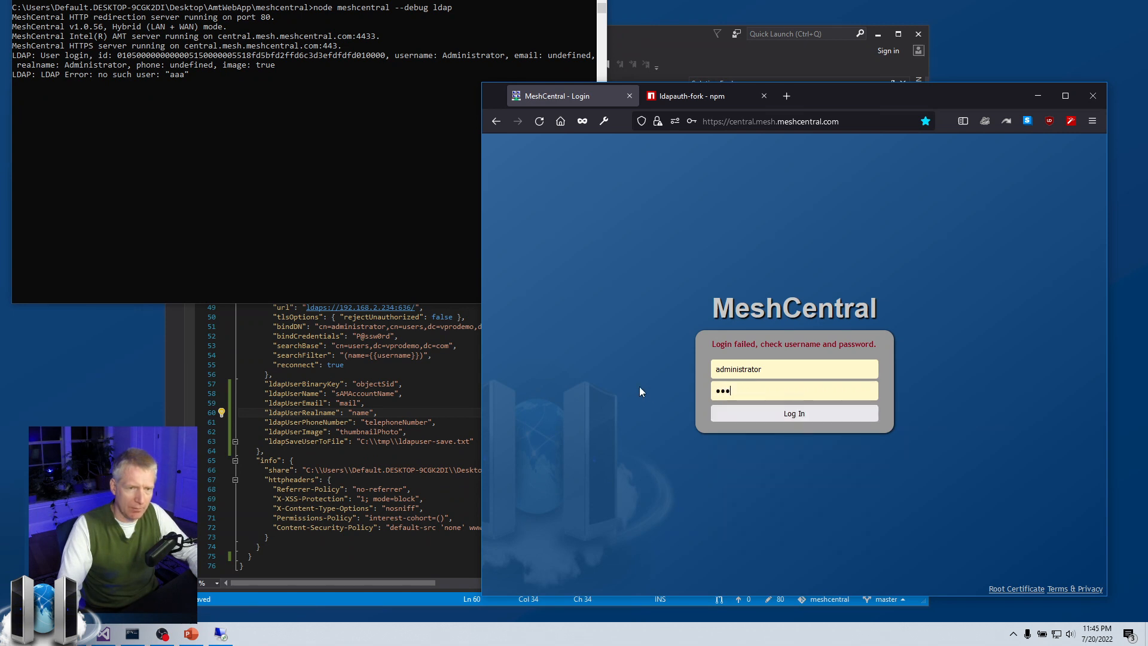
left_click(752, 412)
left_click(209, 220)
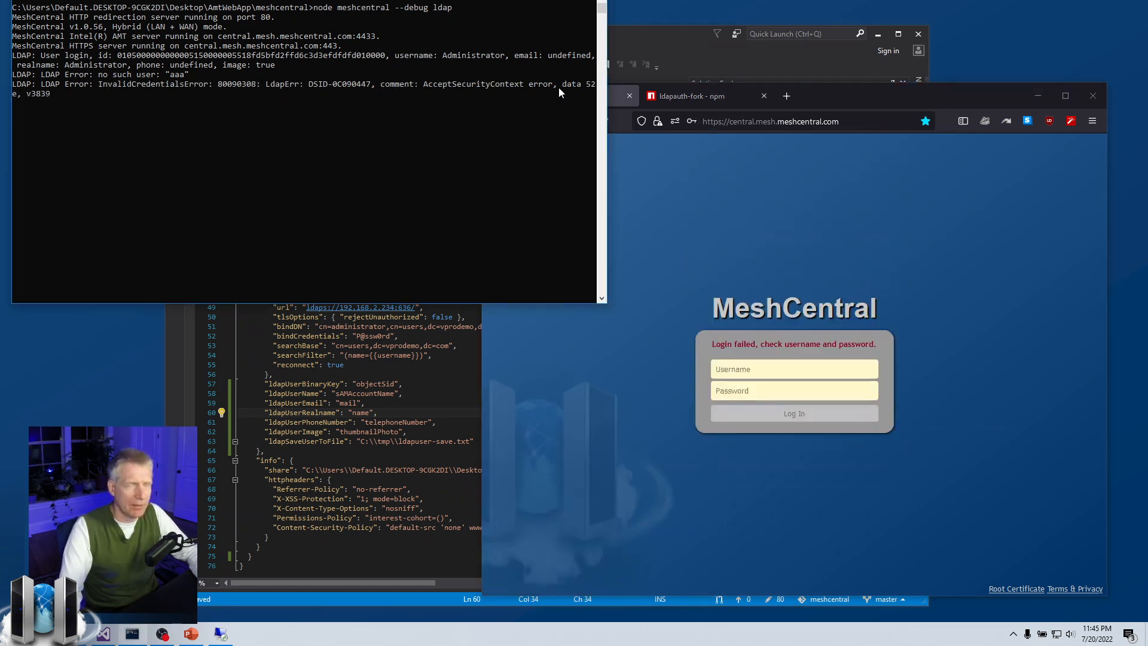
left_click_drag(607, 143, 665, 143)
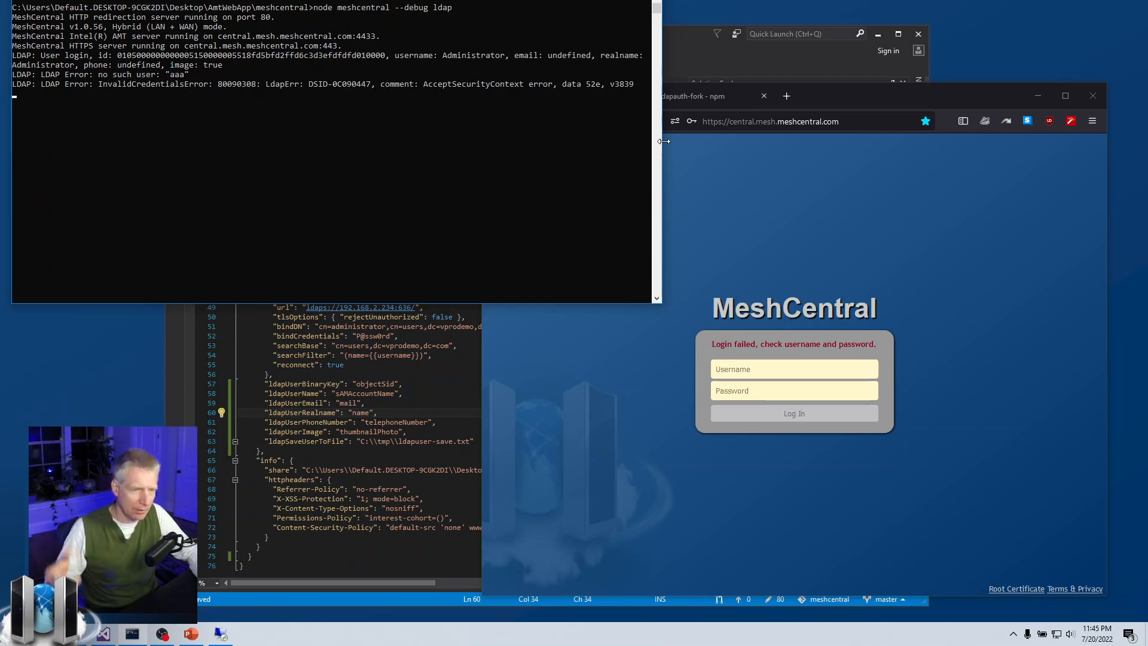
Append a '2' to the bindCredentials password in config.json.
left_click(472, 410)
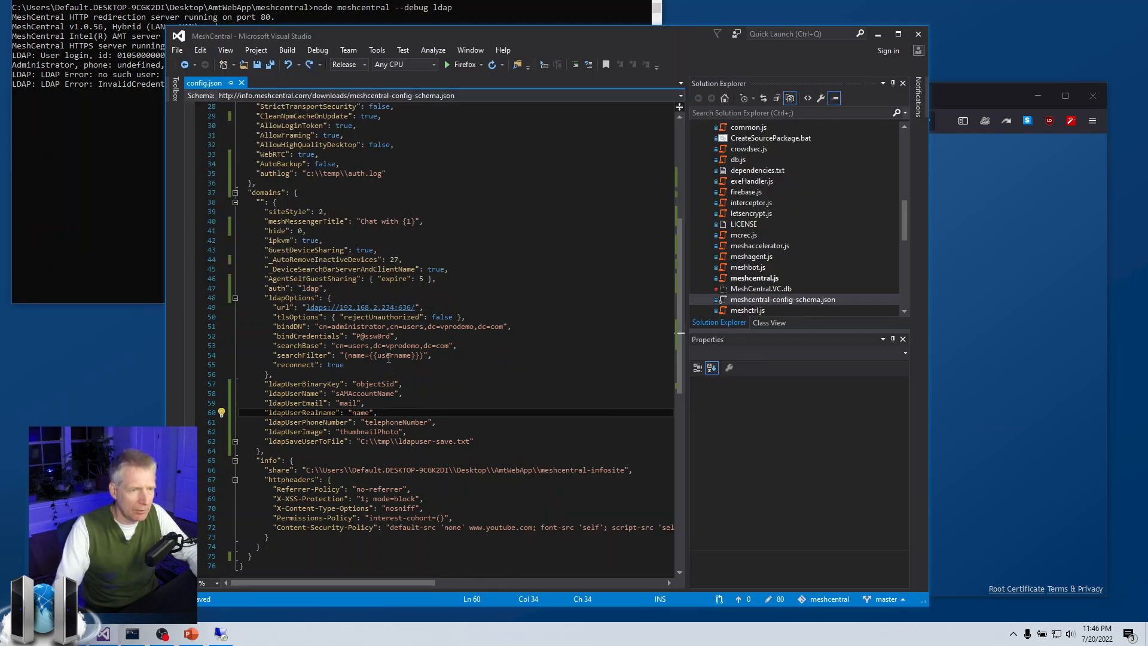
left_click(386, 336)
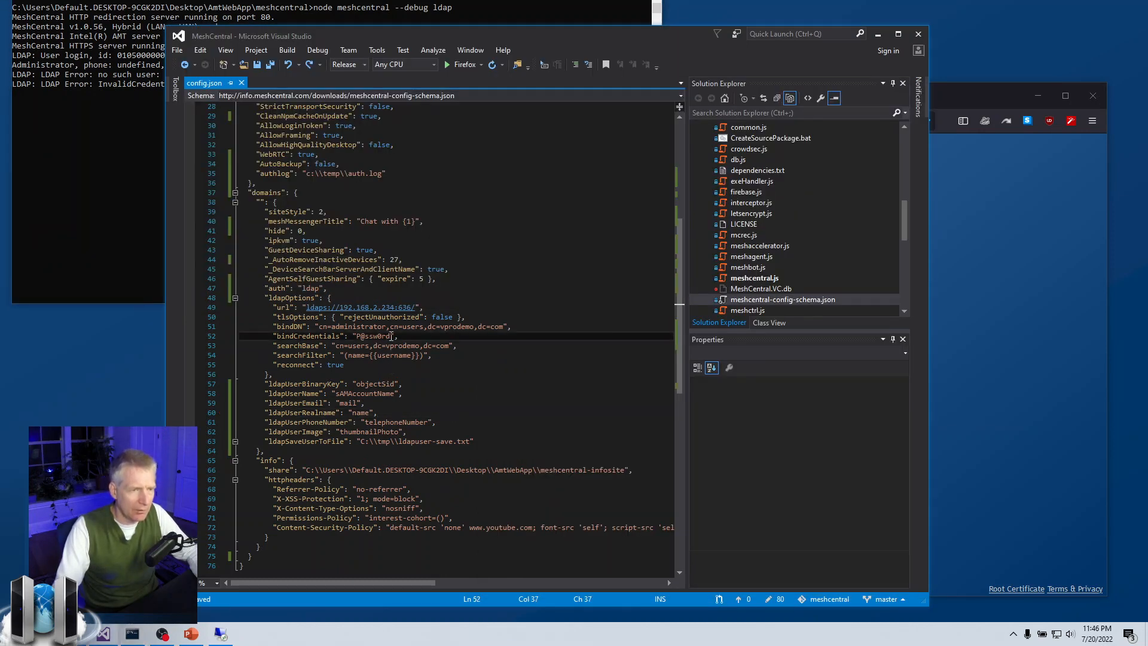
type("2")
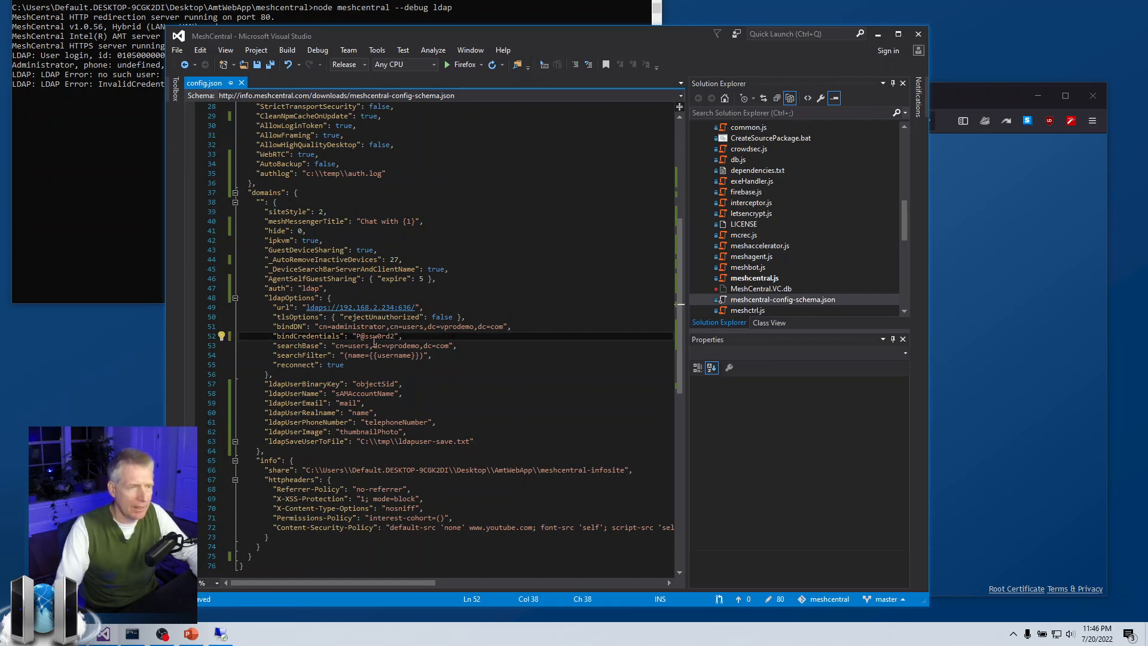
Stop the server, clear the console, and rerun node meshcentral --debug ldap.
left_click(94, 210)
key("ctrl+c")
type("cls")
key("Return")
key("Up")
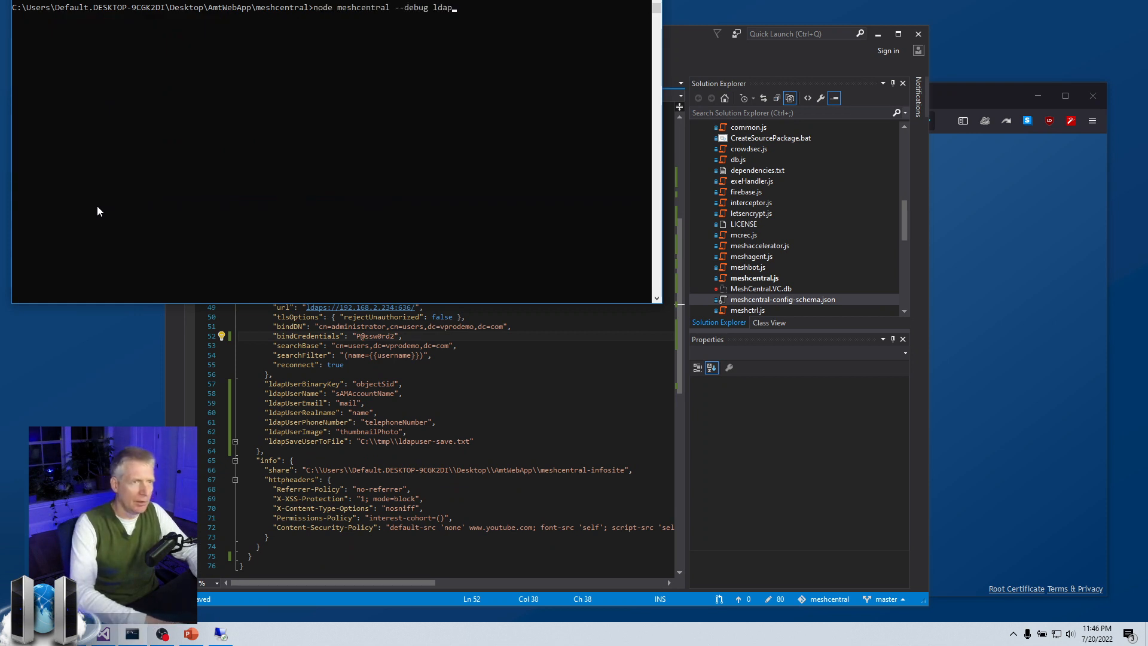
key("Return")
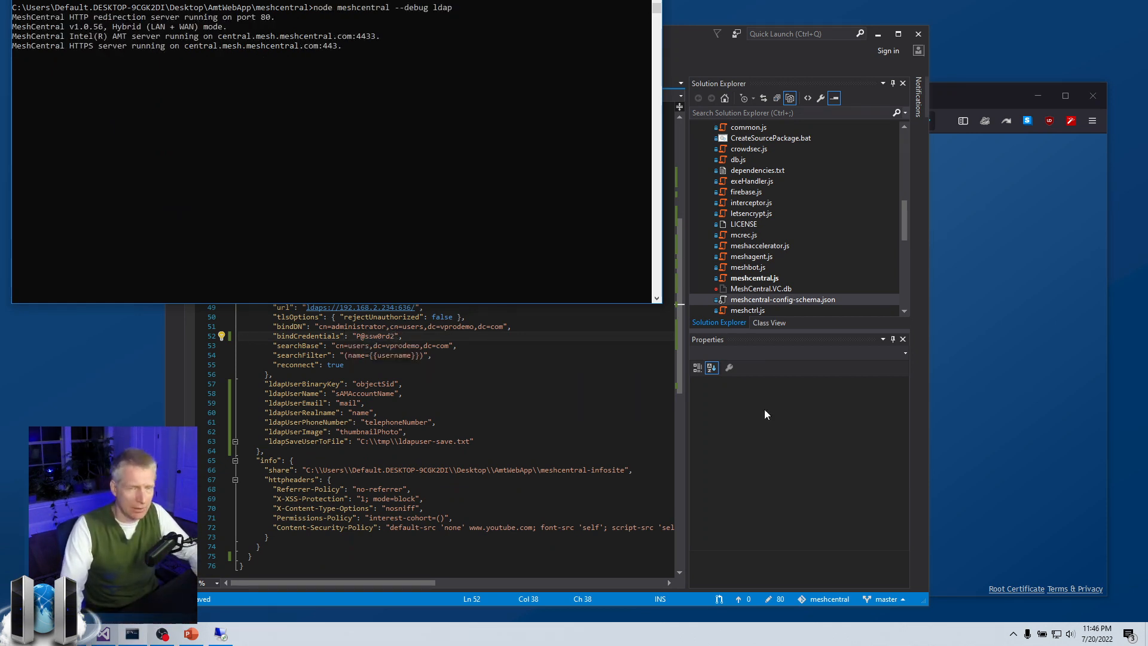
Log in with the made-up username 'asasdasd' and a dummy password, then check the console error.
left_click(1006, 384)
left_click(801, 371)
type("asasdasd")
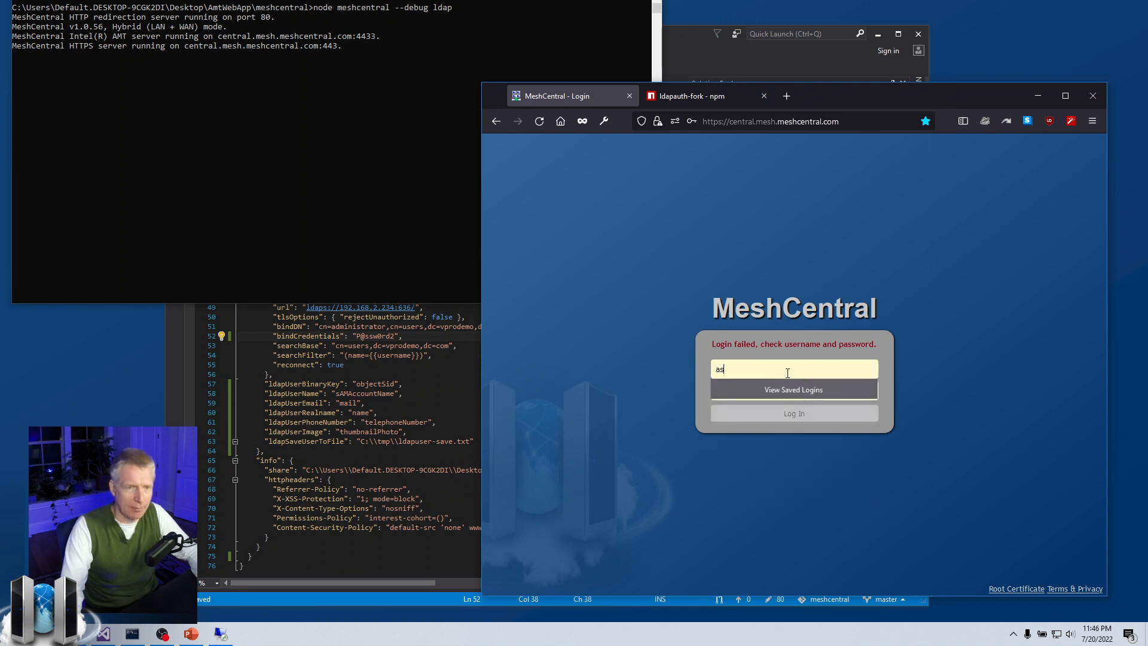
key("Tab")
type("asdasdasd")
left_click(770, 412)
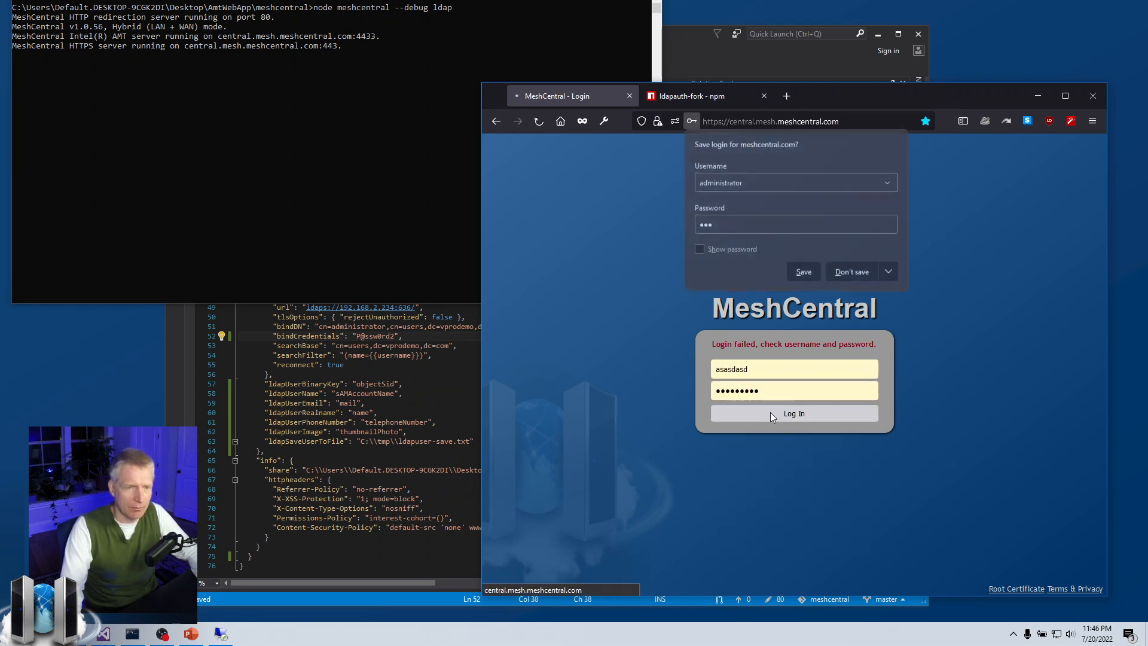
left_click(185, 89)
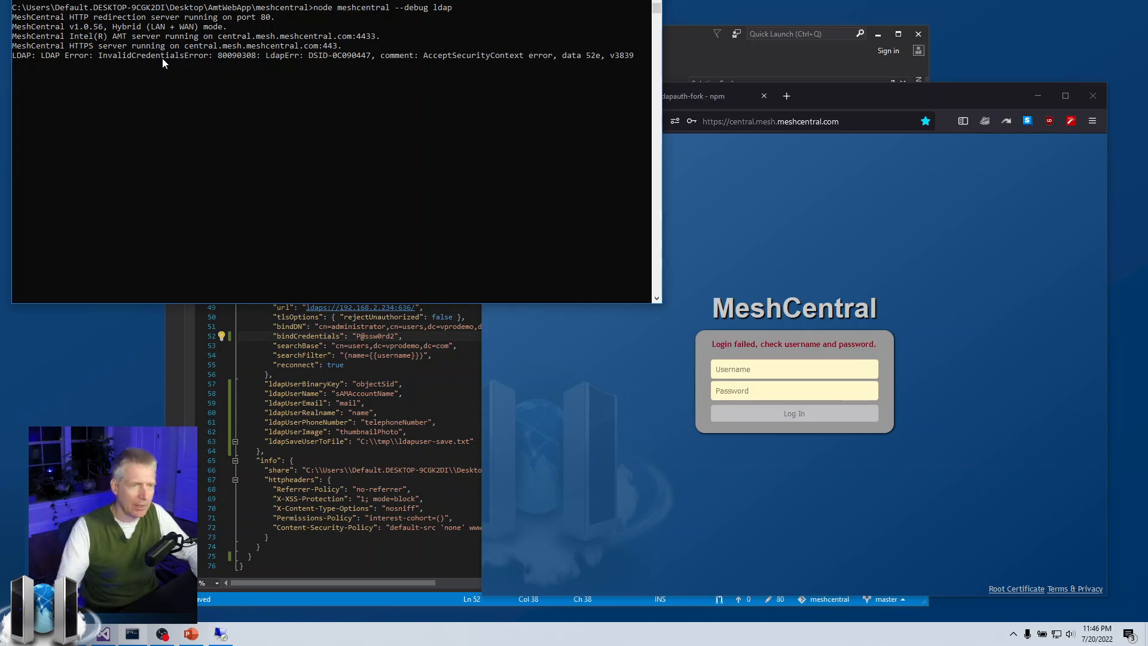
left_click(371, 355)
Remove the trailing '2' from the bindCredentials password in config.json.
left_click(28, 151)
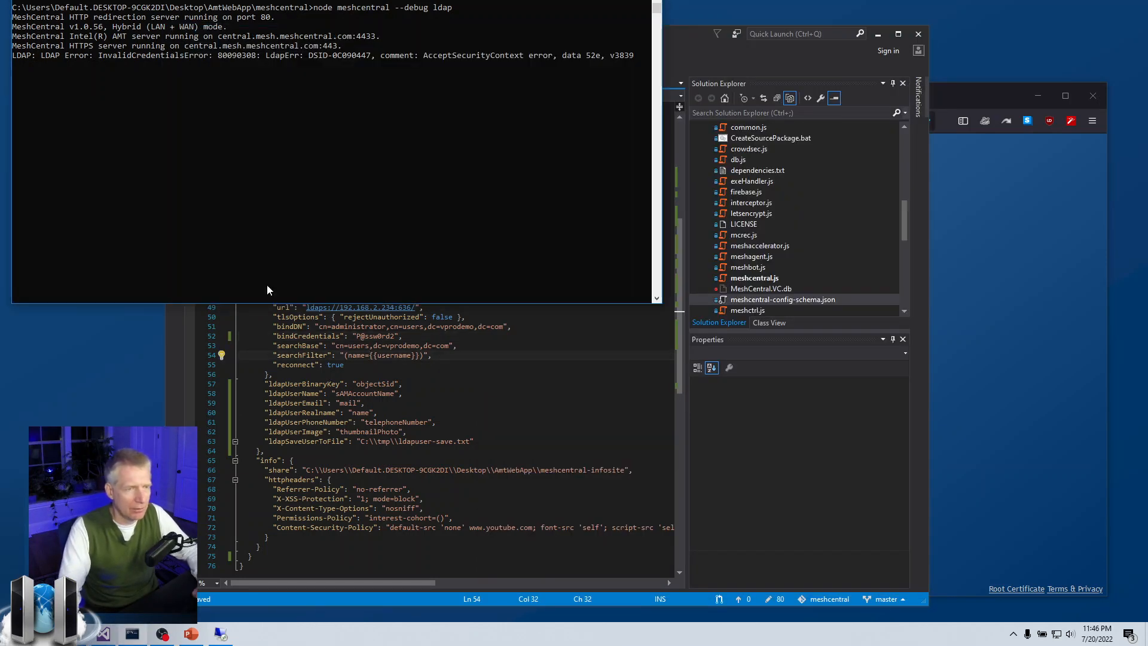
left_click(398, 336)
key("BackSpace")
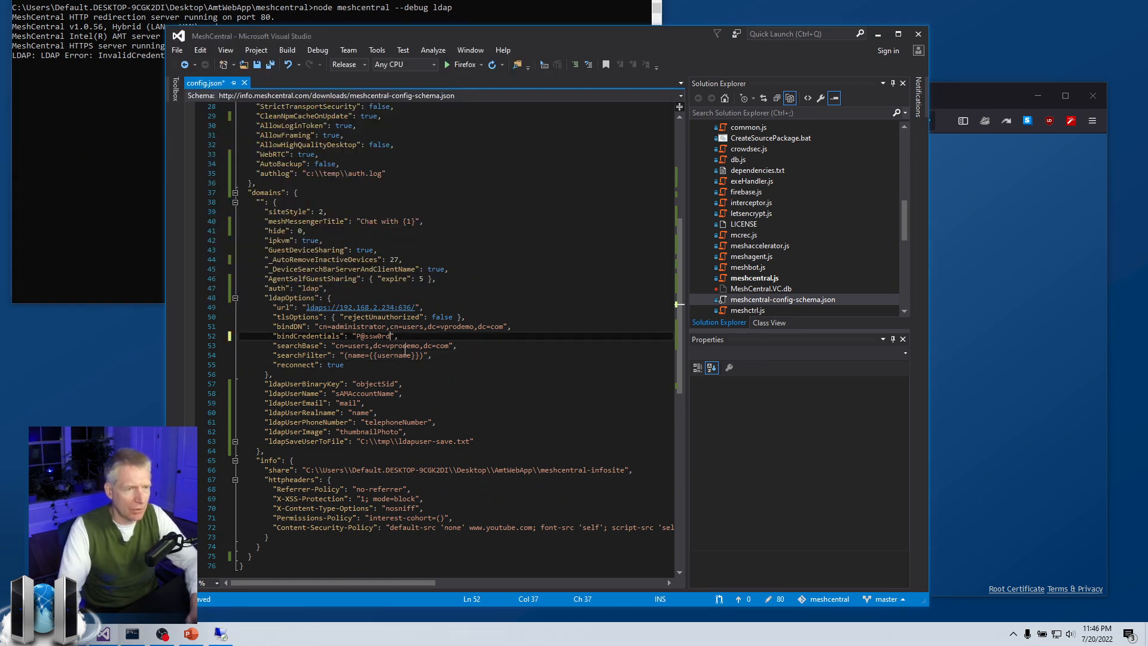
Inspect the ldapSaveUserToFile setting and its C:\tmp\ldapuser-save.txt path.
left_click(403, 346)
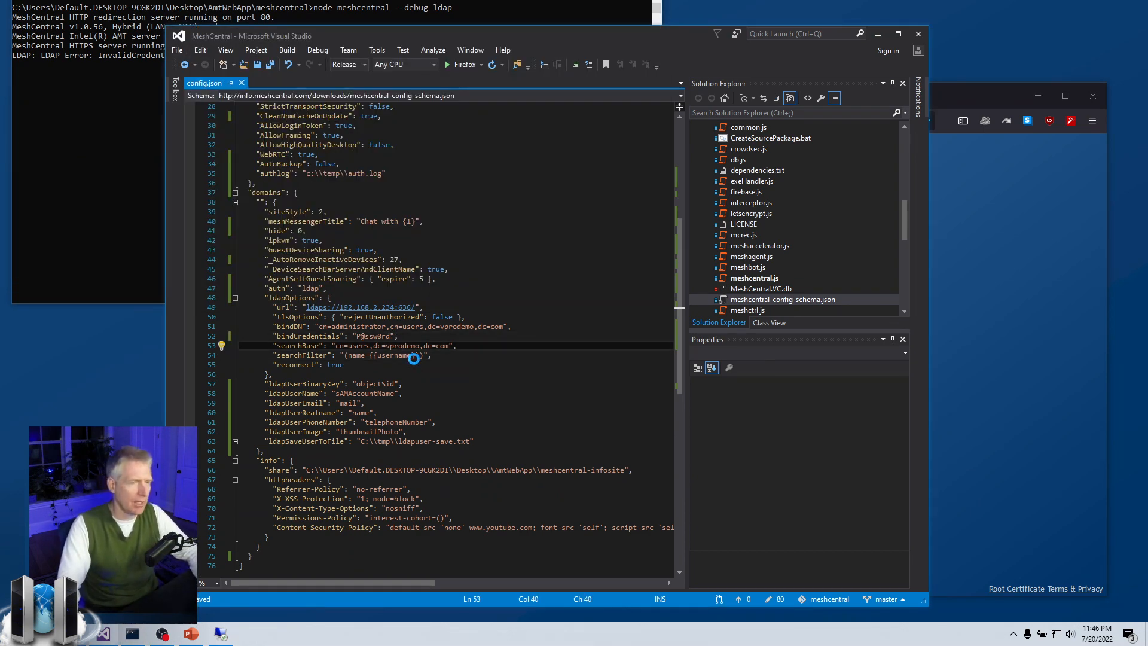
left_click(426, 374)
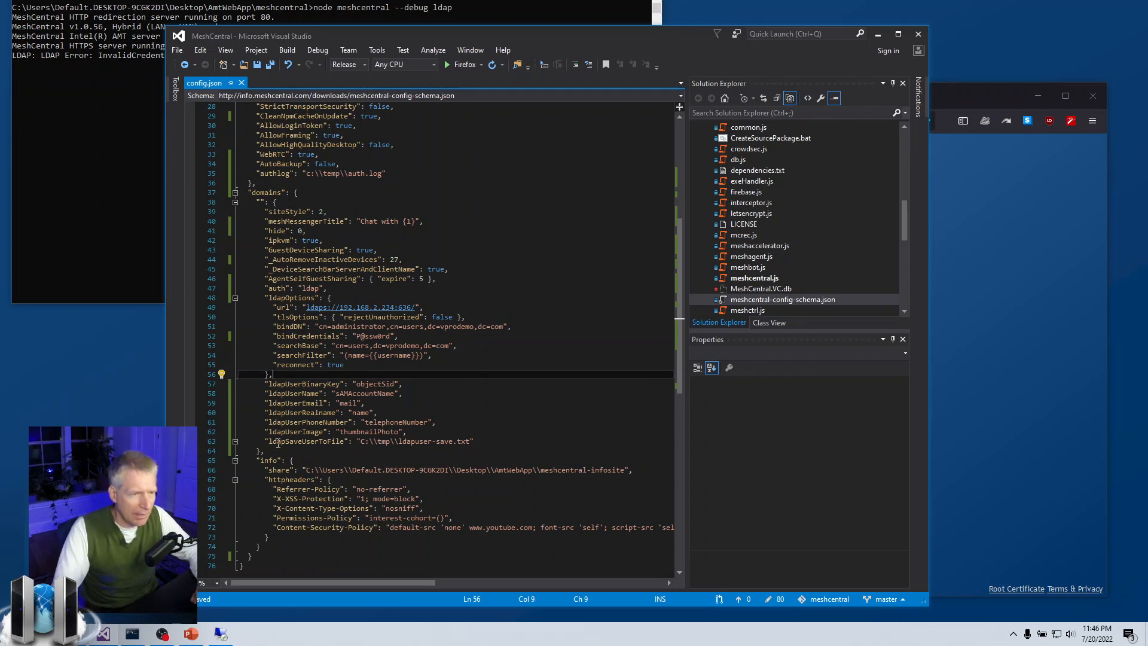
left_click_drag(269, 441, 346, 444)
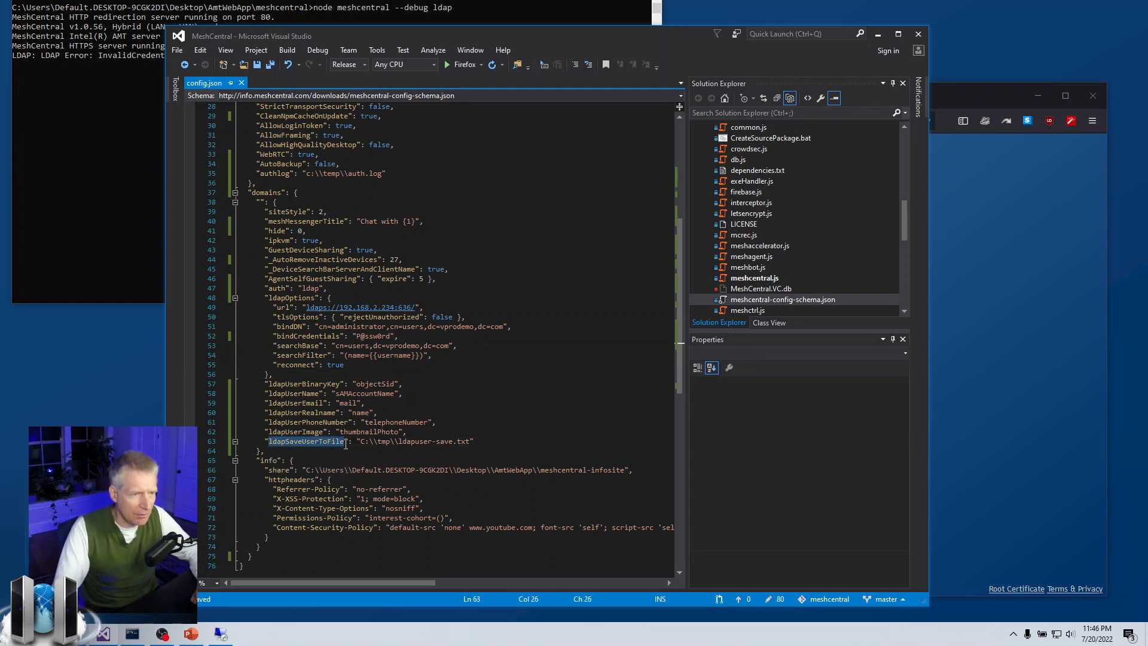
mouse_move(405, 442)
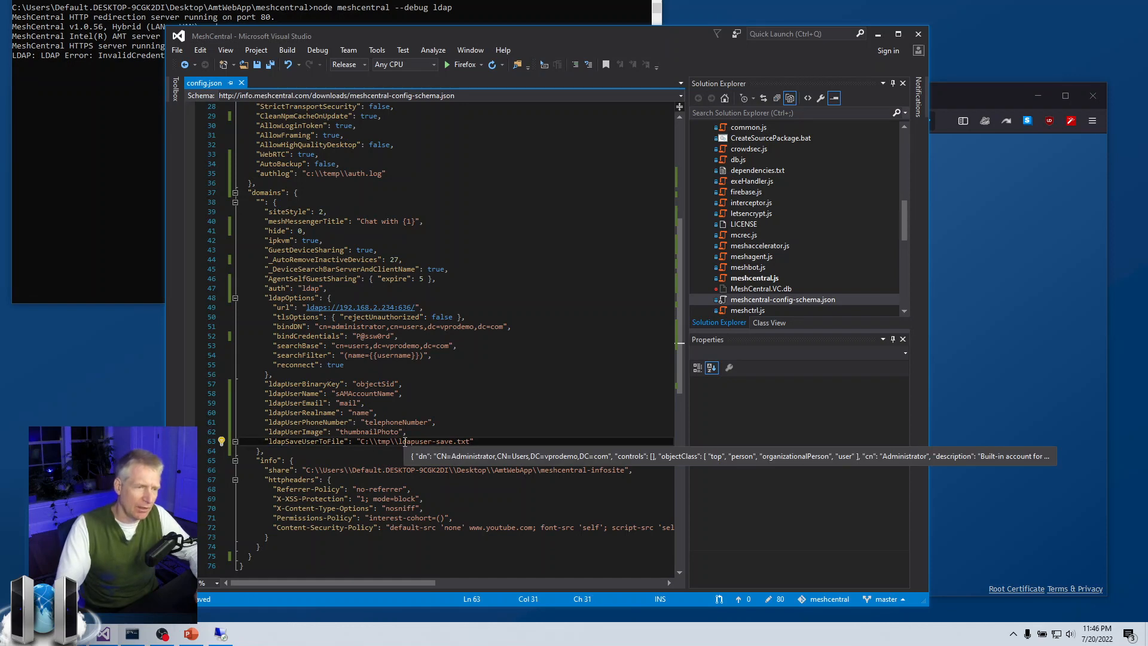
left_click(436, 430)
mouse_move(461, 442)
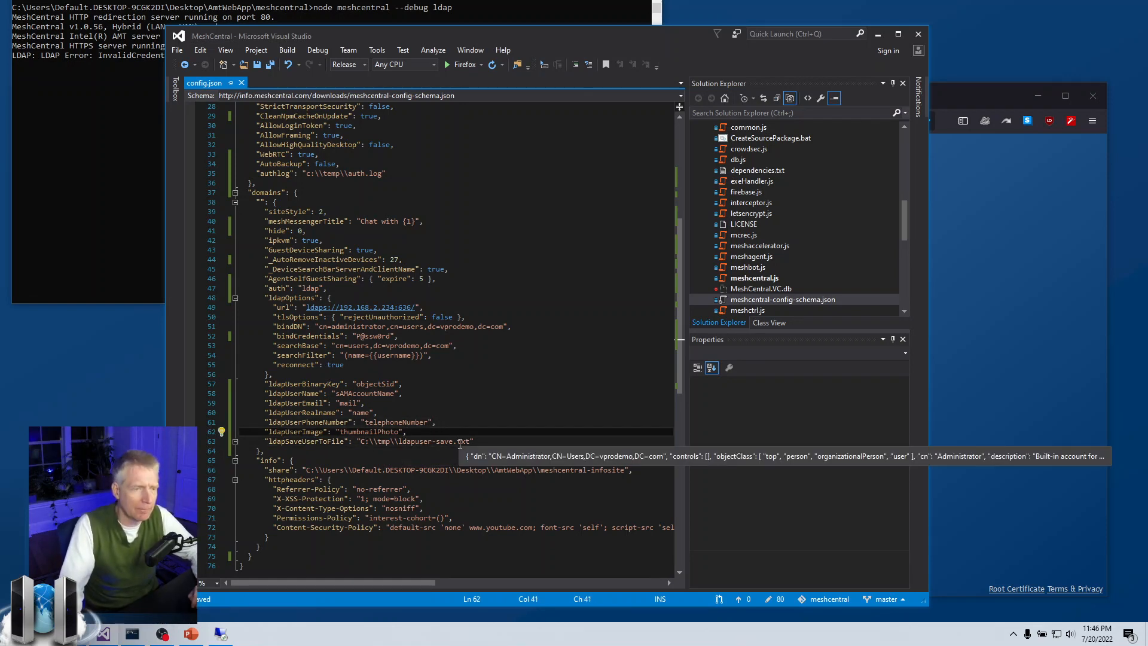
left_click(987, 401)
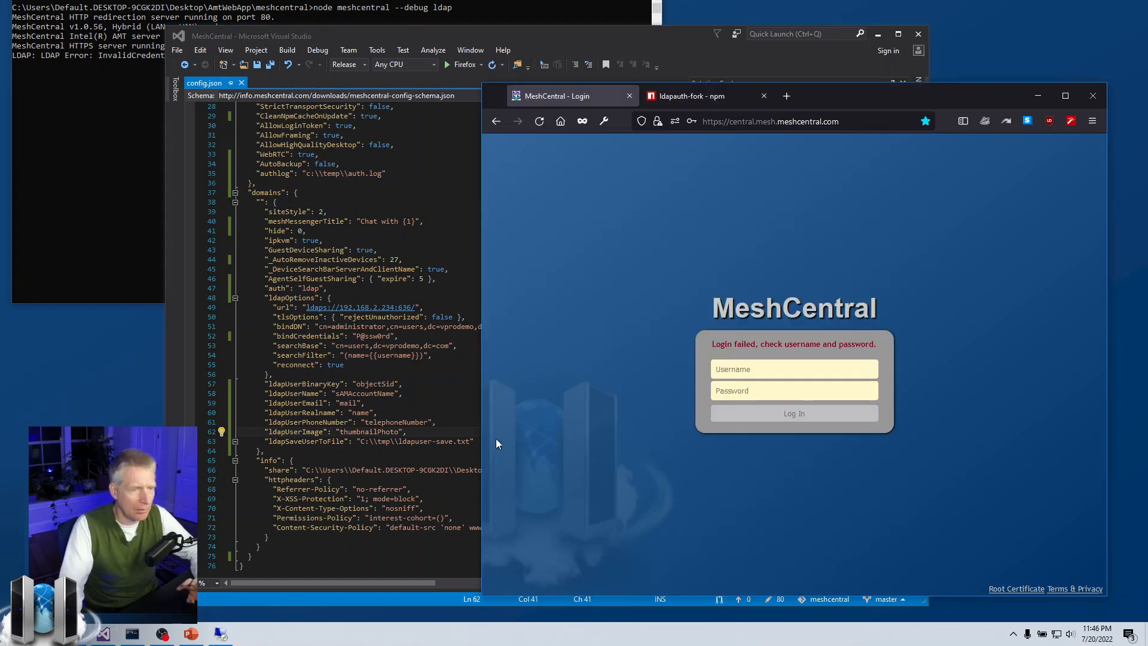
mouse_move(468, 439)
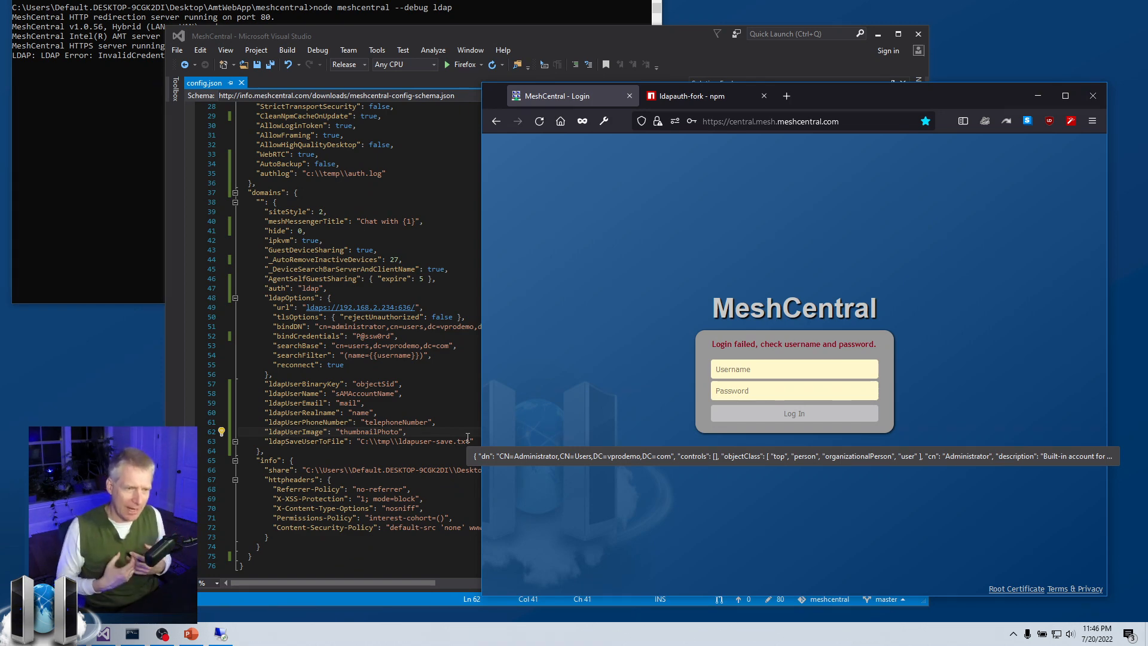
left_click(436, 443)
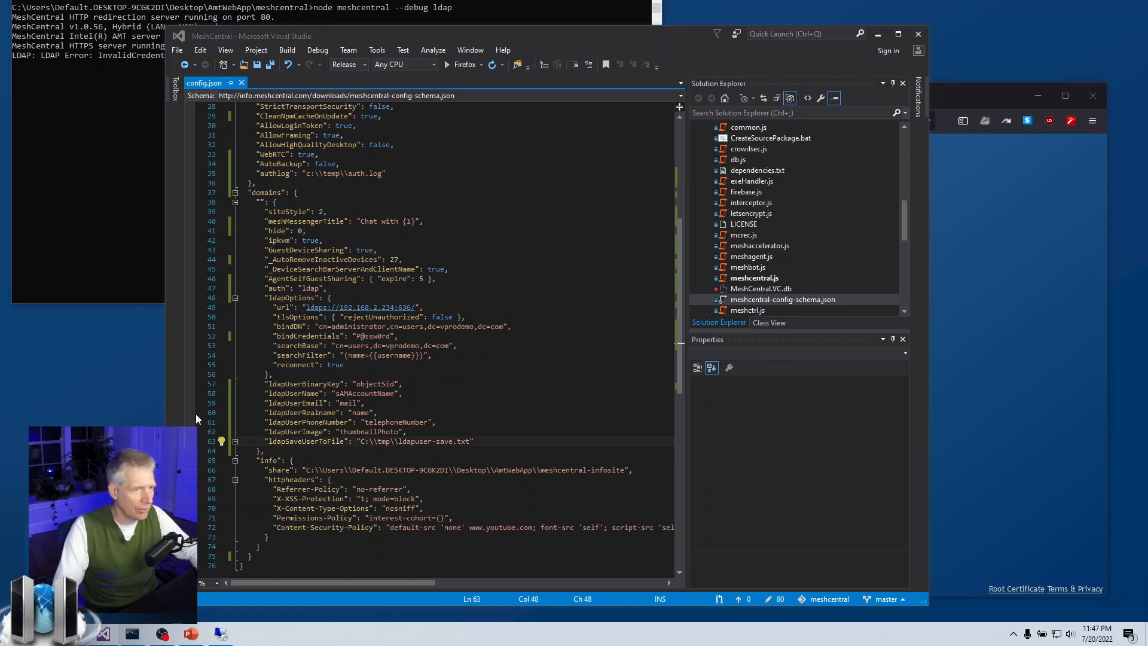
Open C:\Tmp in File Explorer beside config.json's save-file path.
key("super+e")
left_click(219, 371)
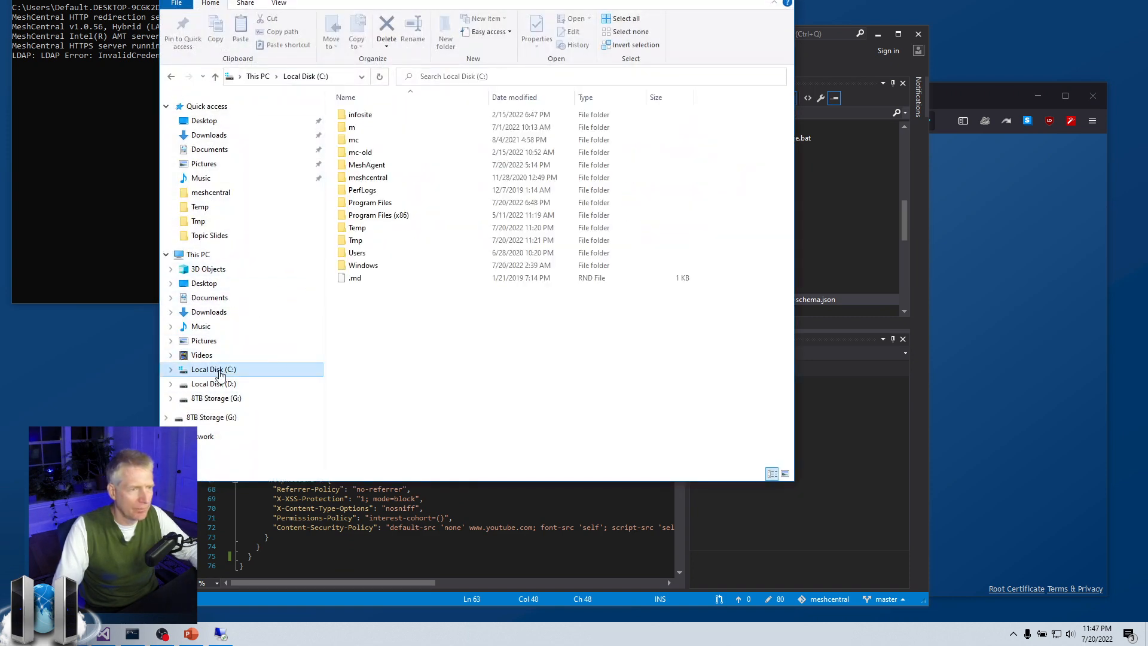
double_click(356, 241)
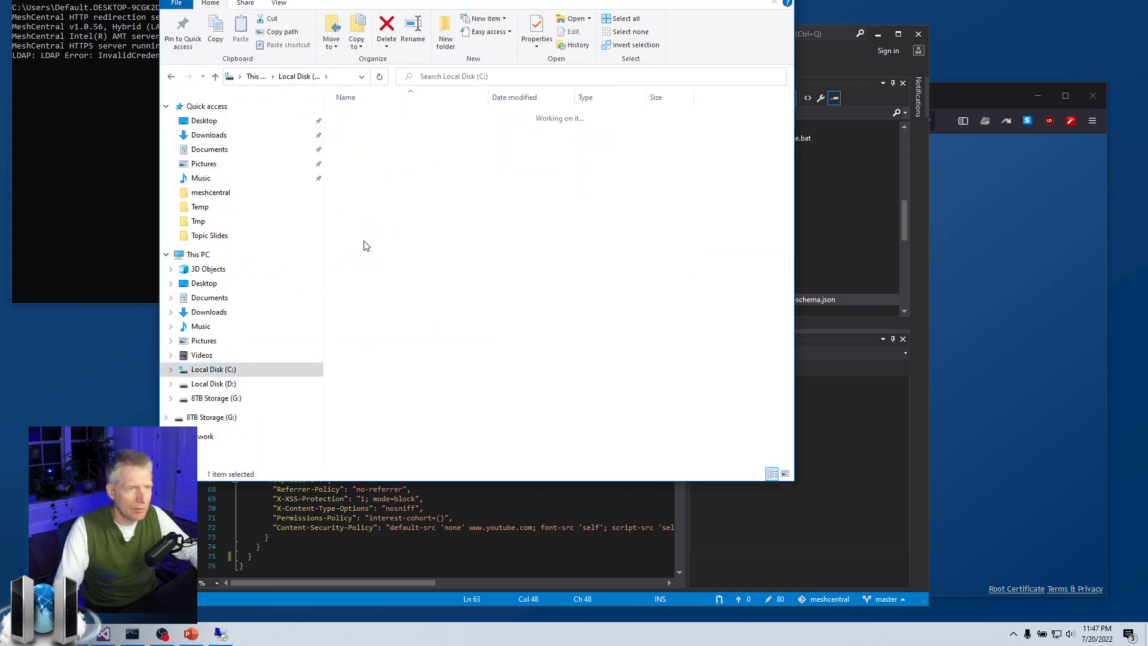
left_click_drag(658, 2, 978, 2)
left_click(364, 451)
left_click_drag(361, 442, 453, 442)
Permanently delete ldapuser-save.txt with Shift+Delete and confirm.
key("alt+Tab")
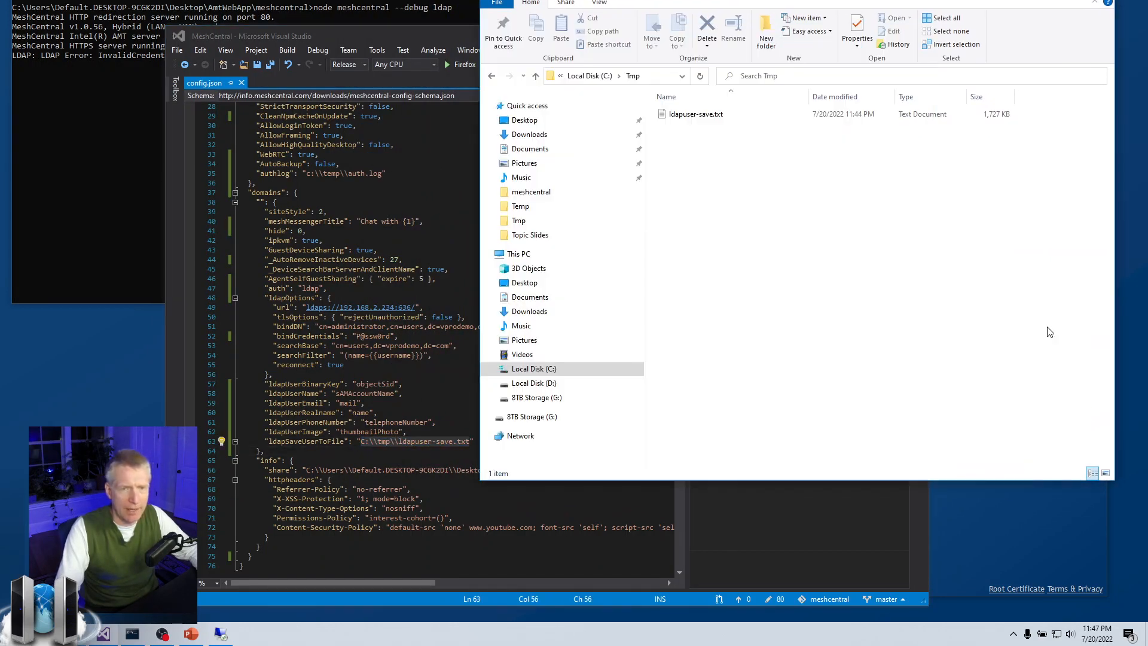
left_click(722, 117)
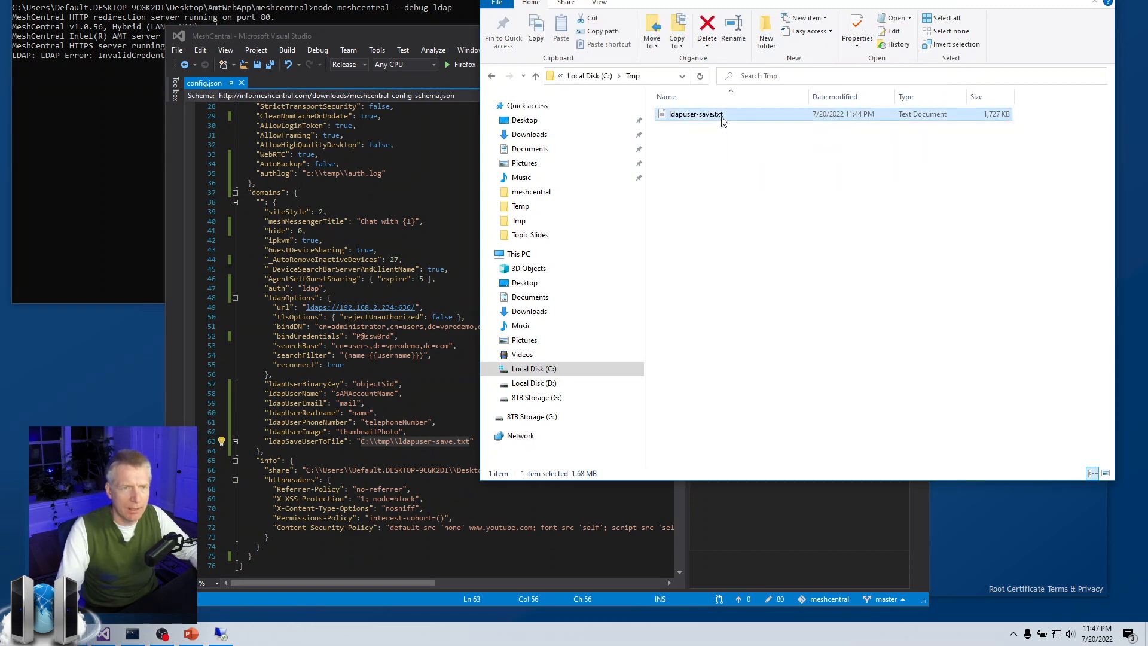
key("shift+Delete")
key("Return")
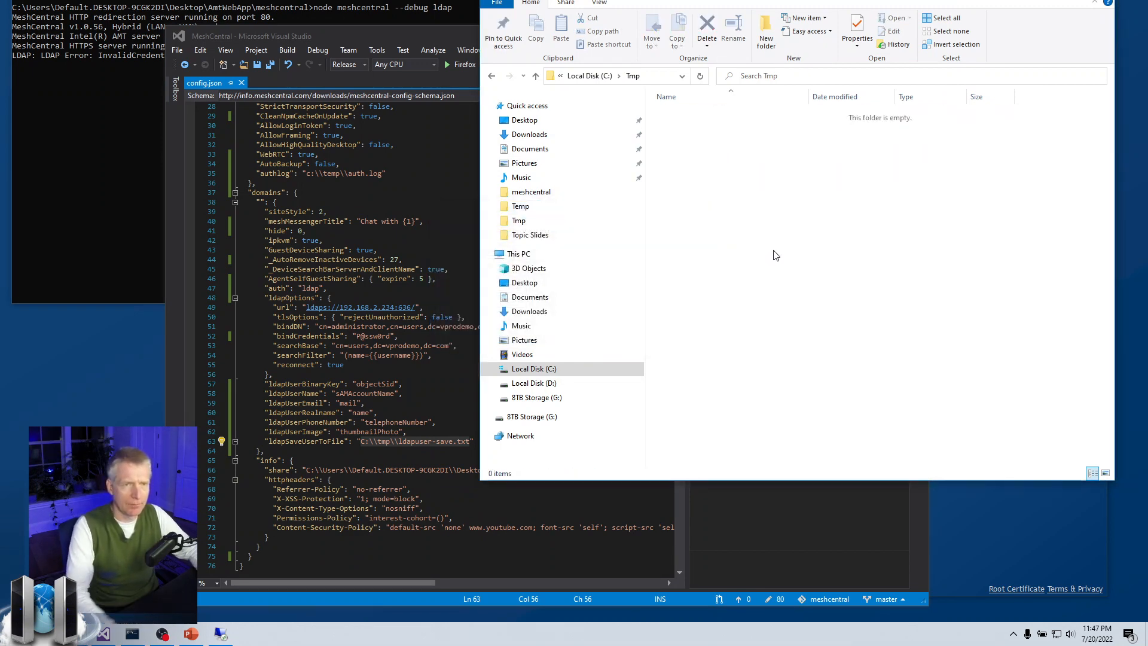
Save config.json with the restored bind password.
left_click(104, 177)
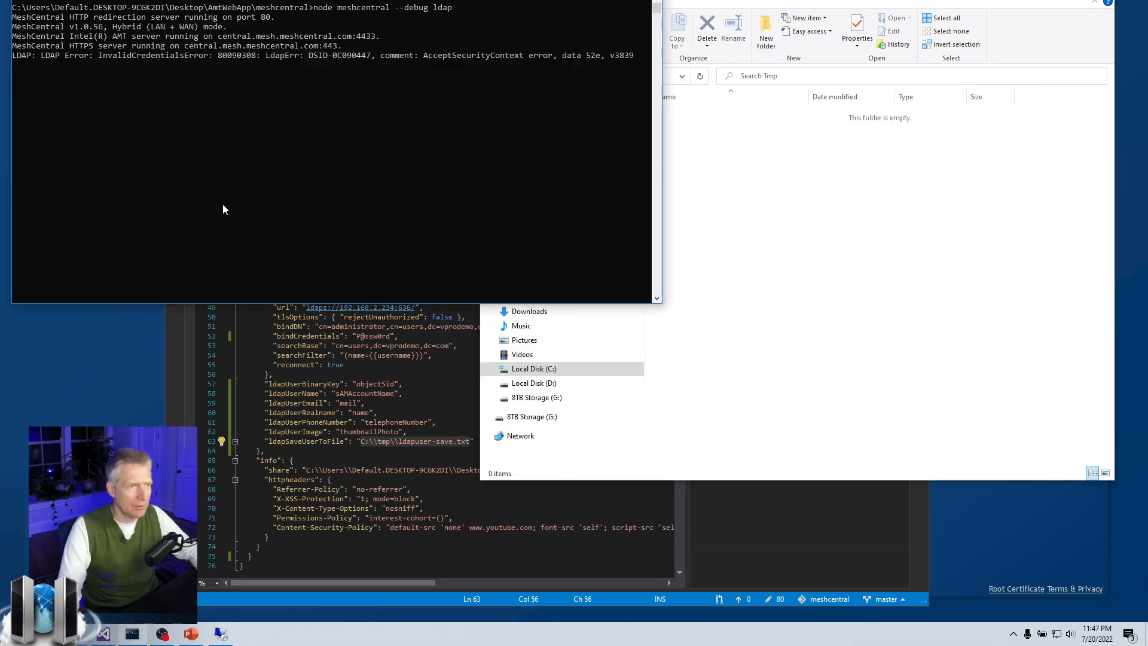
left_click(359, 451)
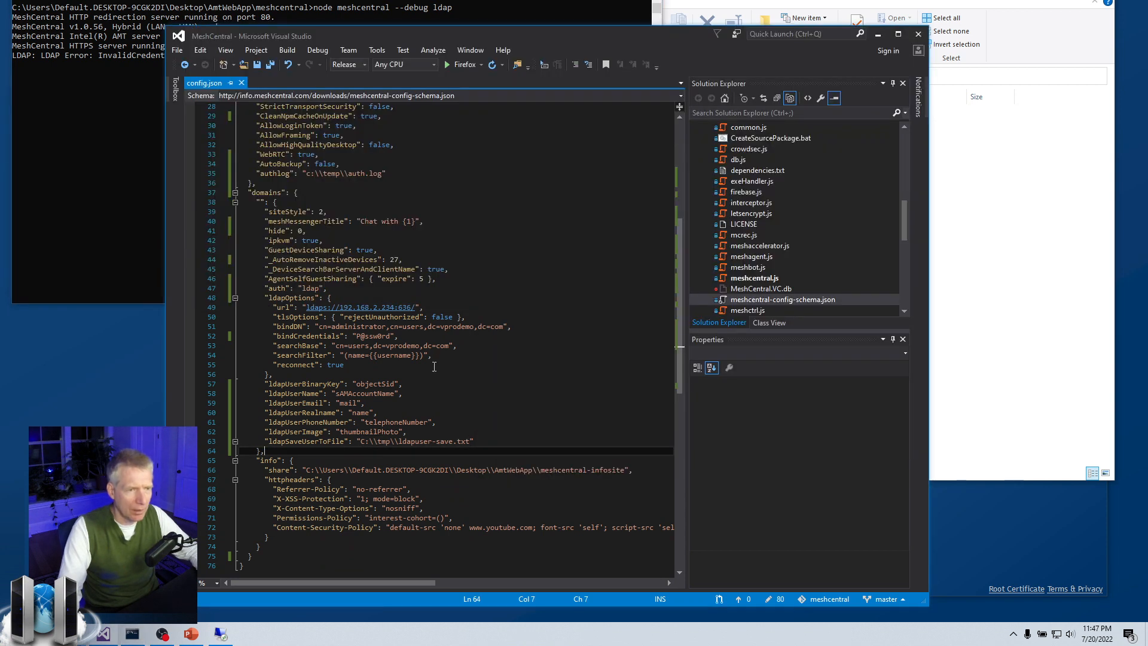
left_click(394, 337)
key("ctrl+s")
Restart MeshCentral with LDAP debugging and place the empty Tmp folder window alongside.
left_click(150, 235)
key("ctrl+c")
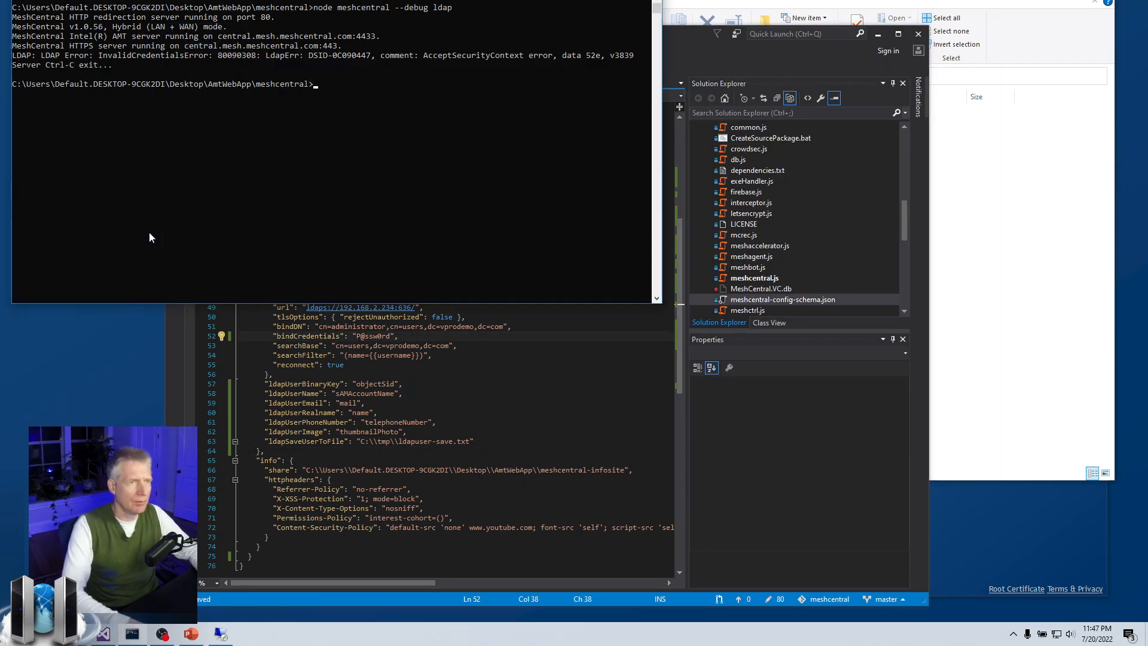
key("Up")
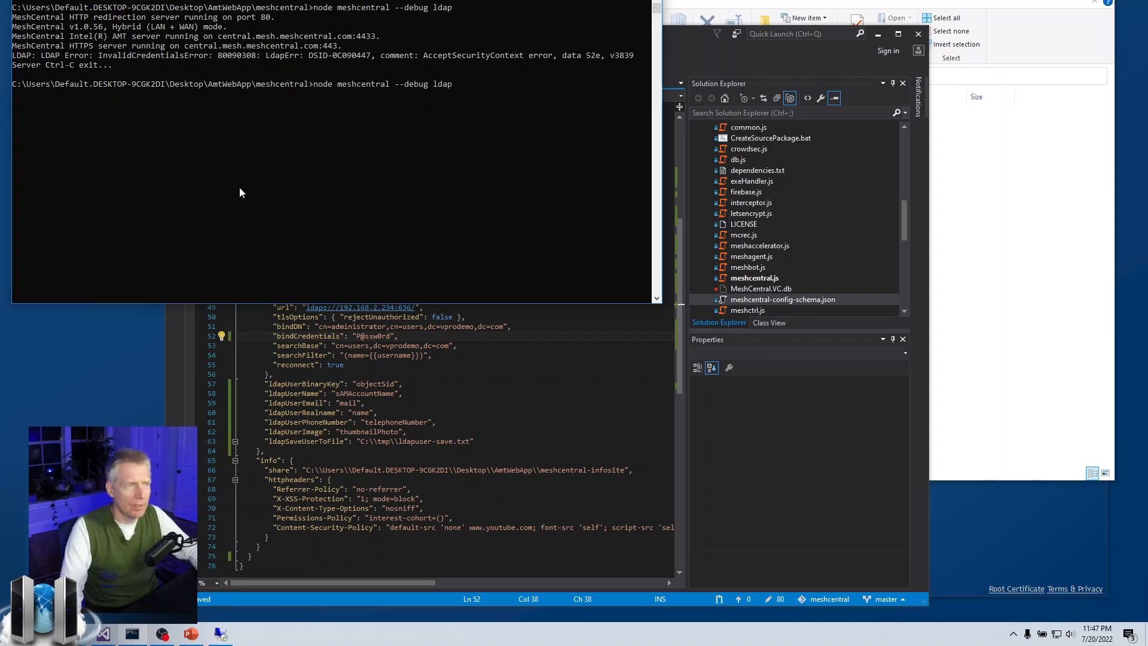
key("Return")
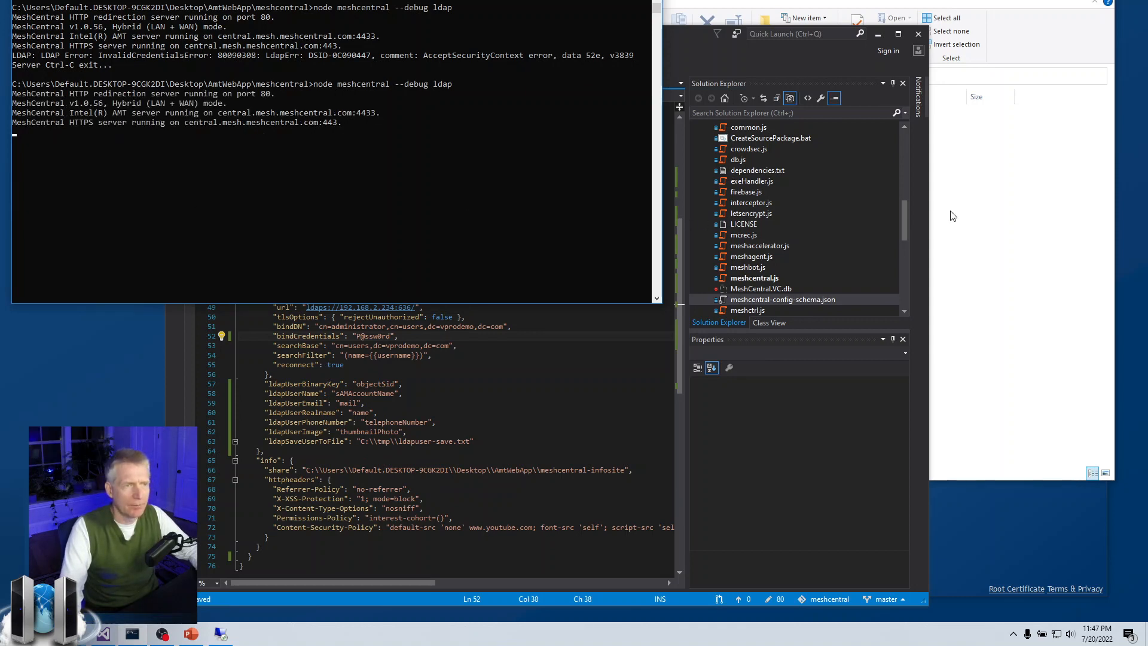
left_click(990, 216)
left_click_drag(810, 2, 823, 0)
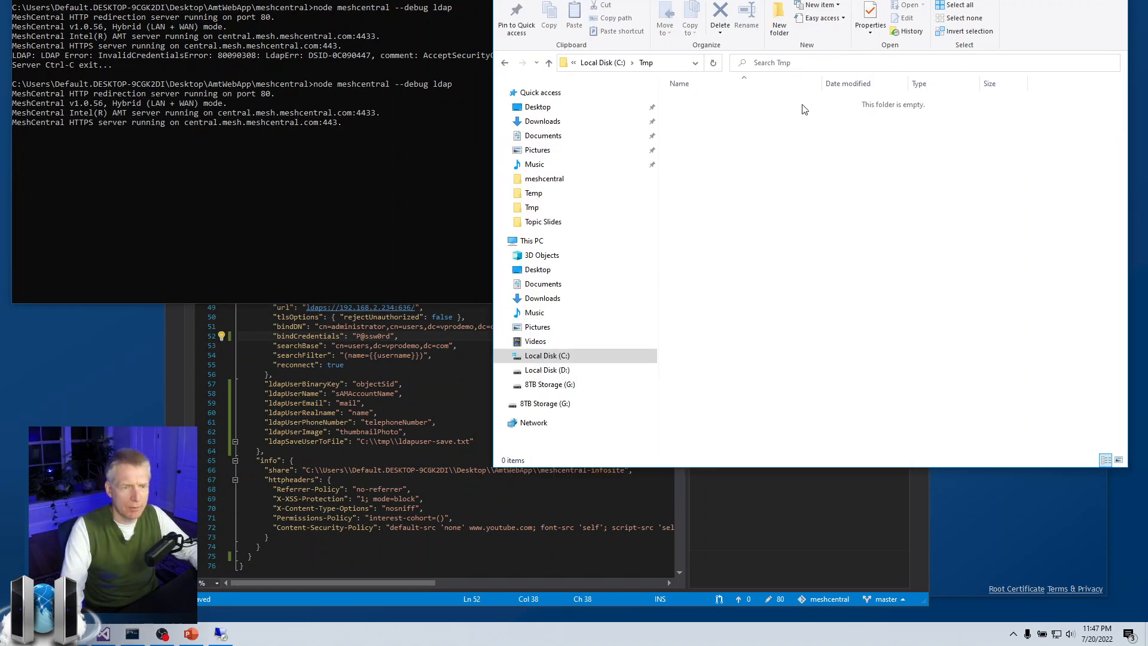
mouse_move(185, 633)
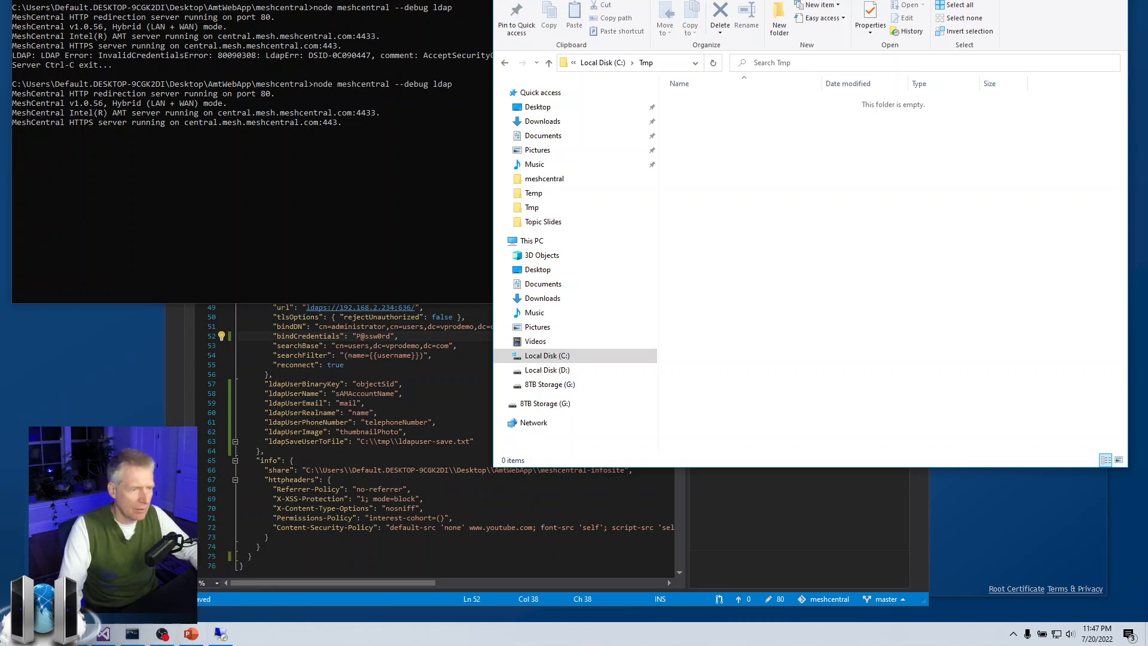
Log in to MeshCentral as administrator with the account password and decline saving the login.
left_click(162, 634)
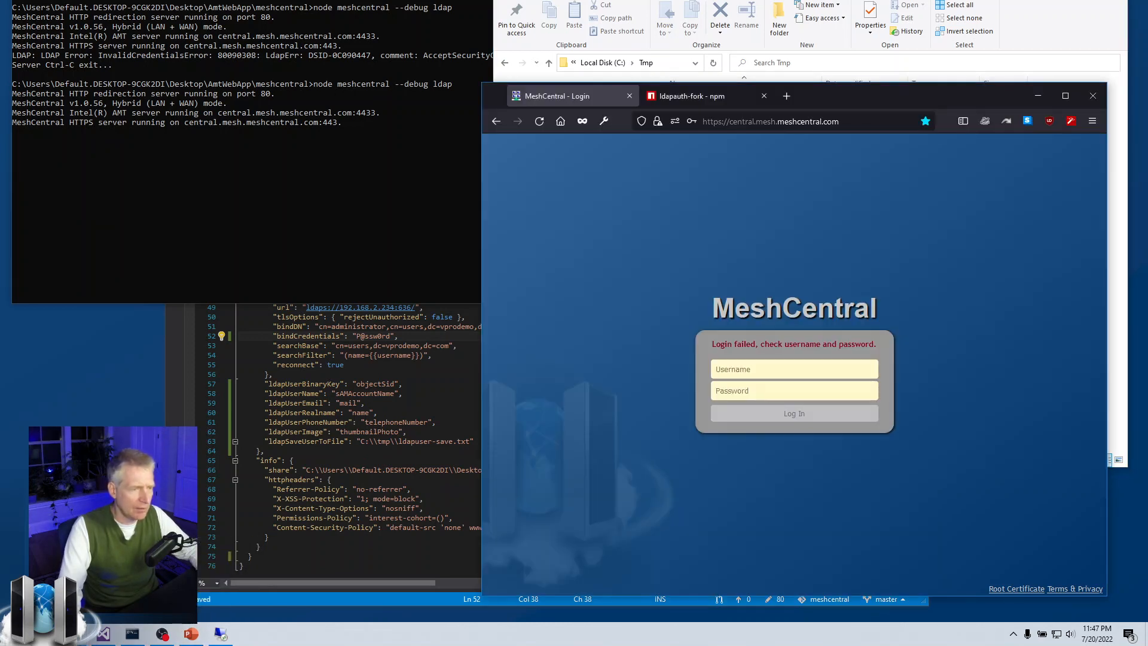
left_click(829, 368)
left_click_drag(871, 93, 864, 174)
left_click(766, 418)
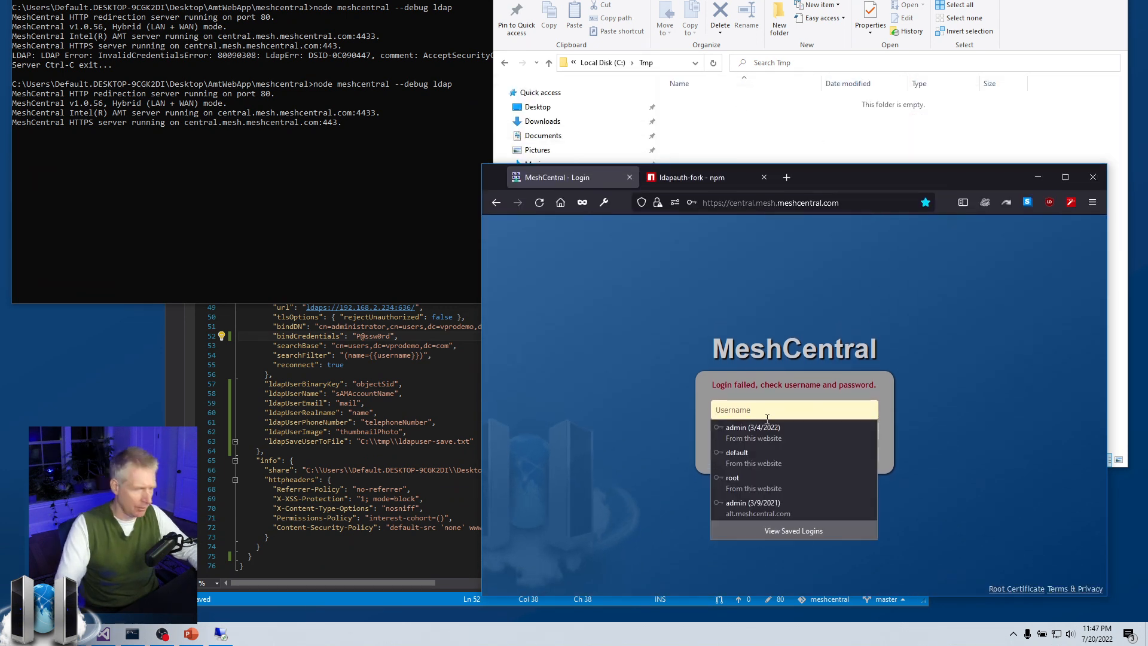
type("admini")
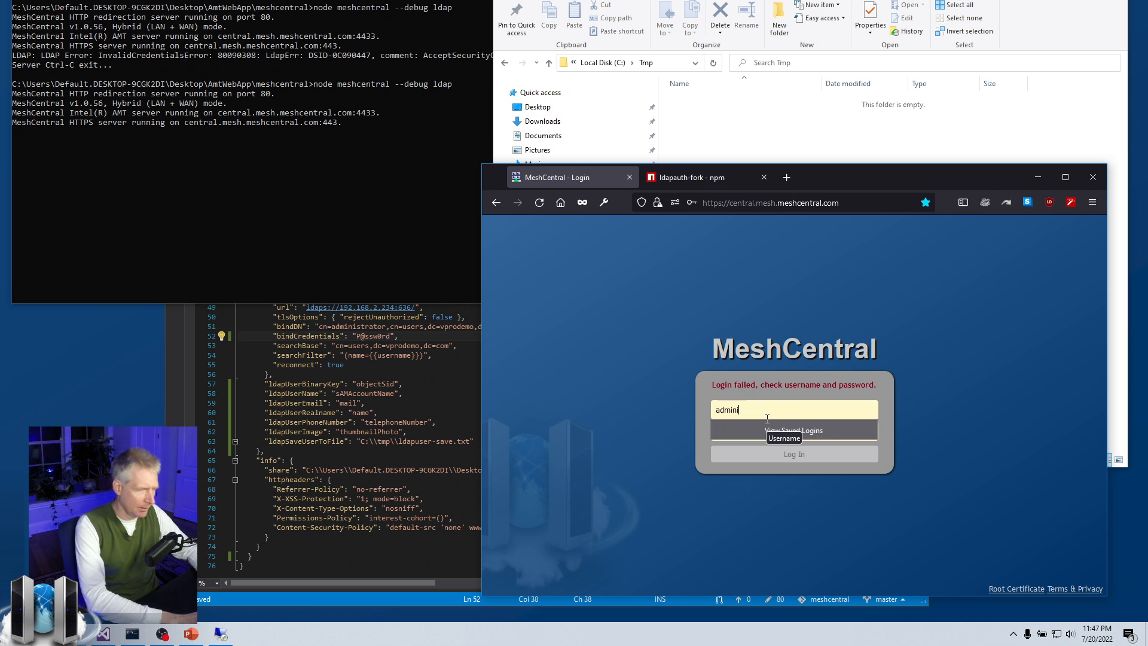
type("strator")
key("Tab")
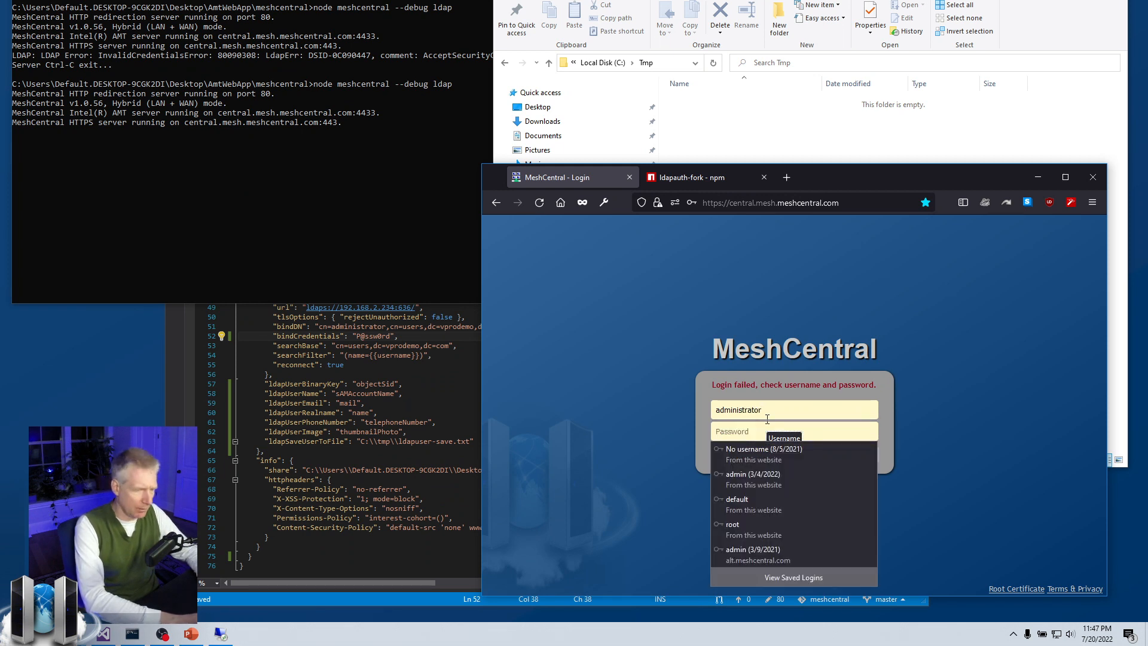
type("P@ssw0r")
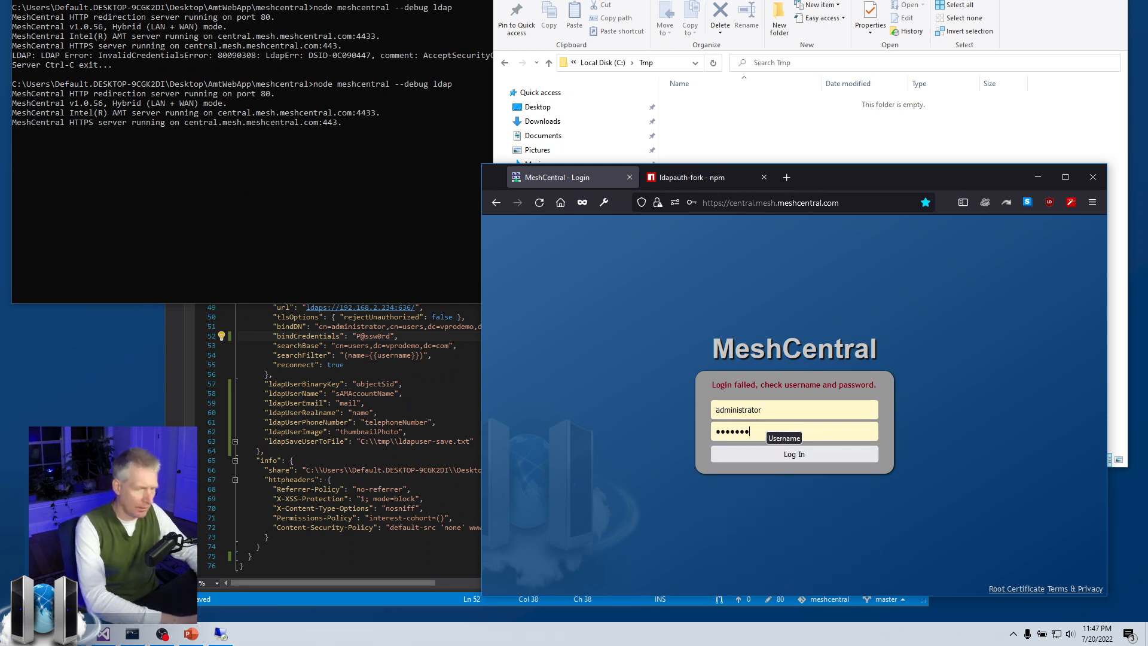
type("d")
key("Return")
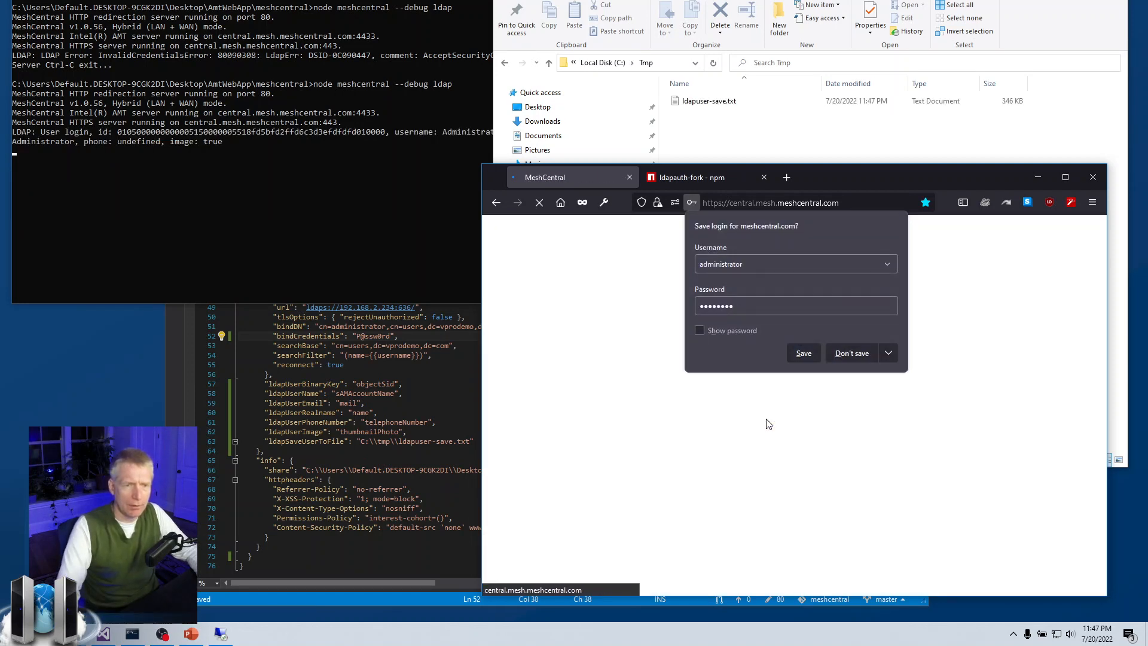
left_click(842, 357)
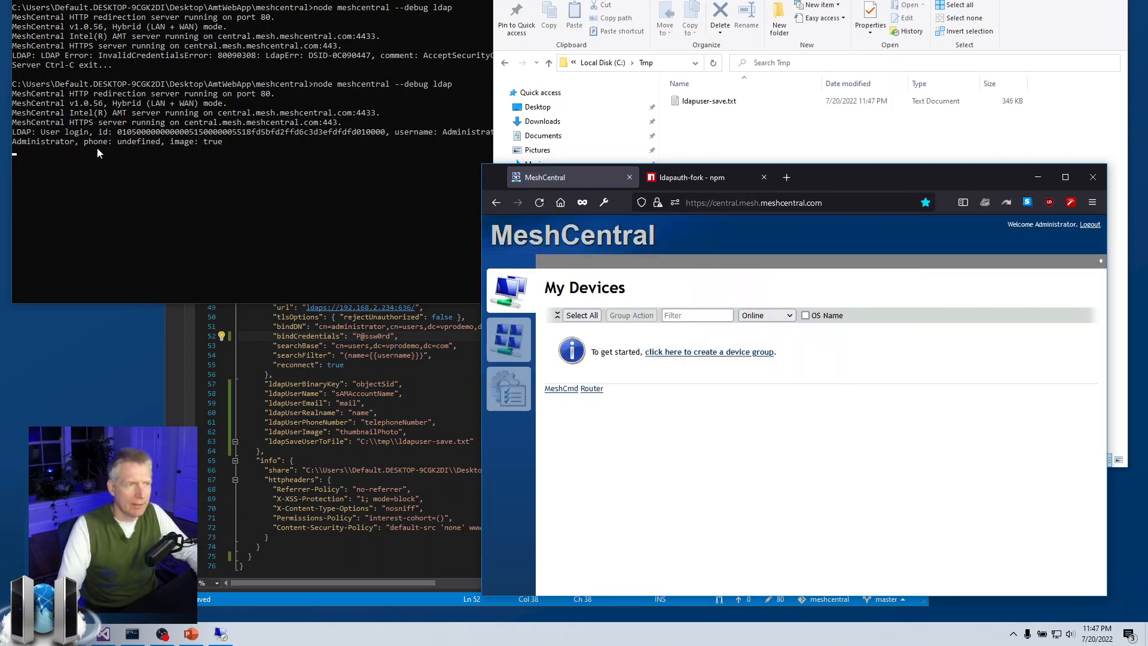
Open ldapuser-save.txt in an enlarged Notepad and review the dn, objectClass and cn entries.
double_click(718, 105)
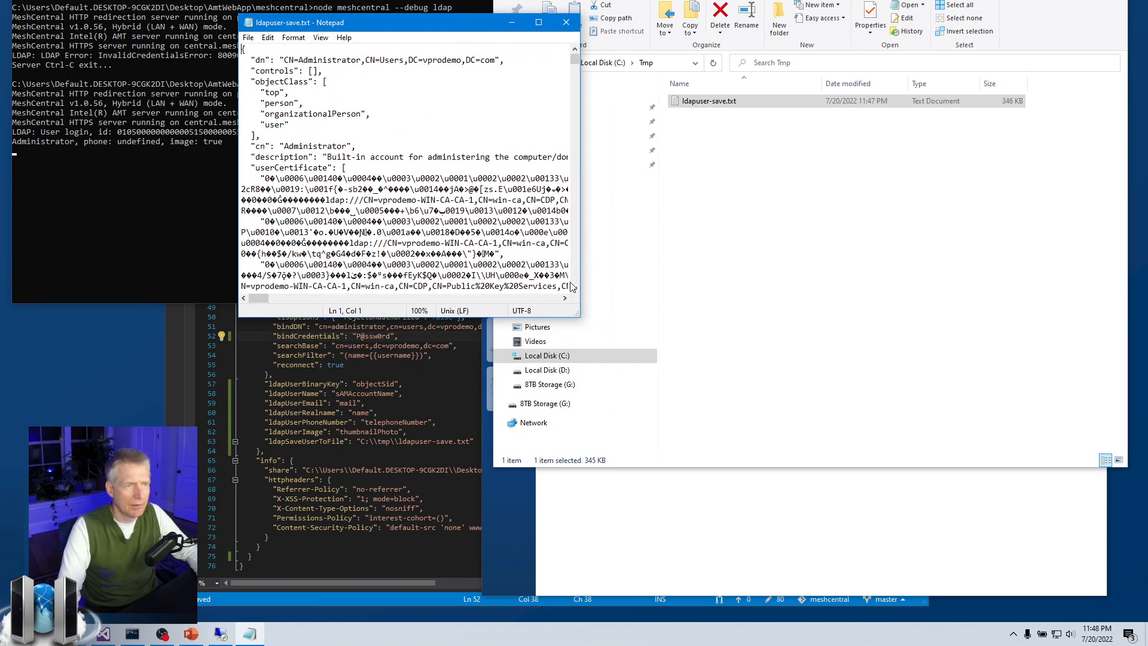
left_click_drag(960, 554, 1005, 580)
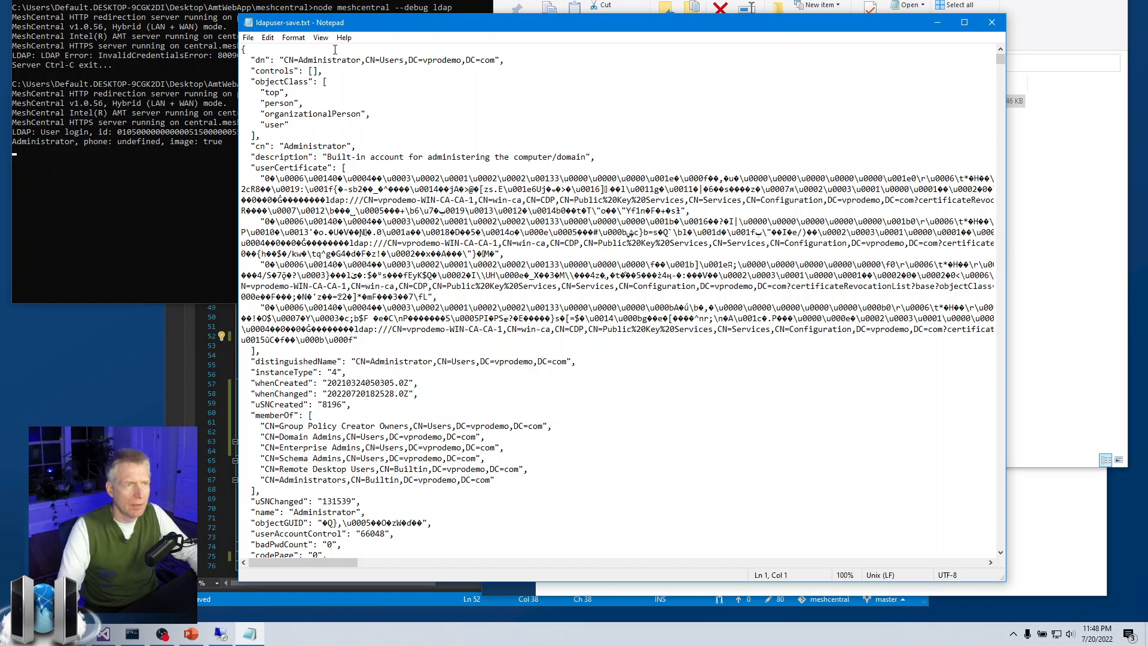
left_click(322, 38)
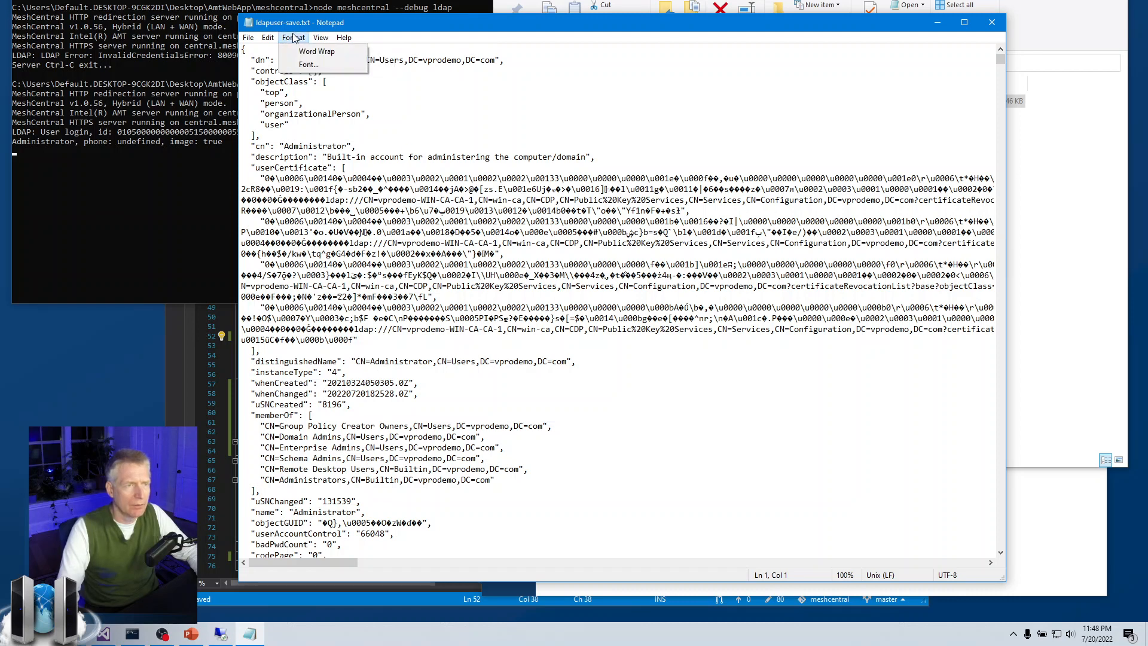
left_click(294, 37)
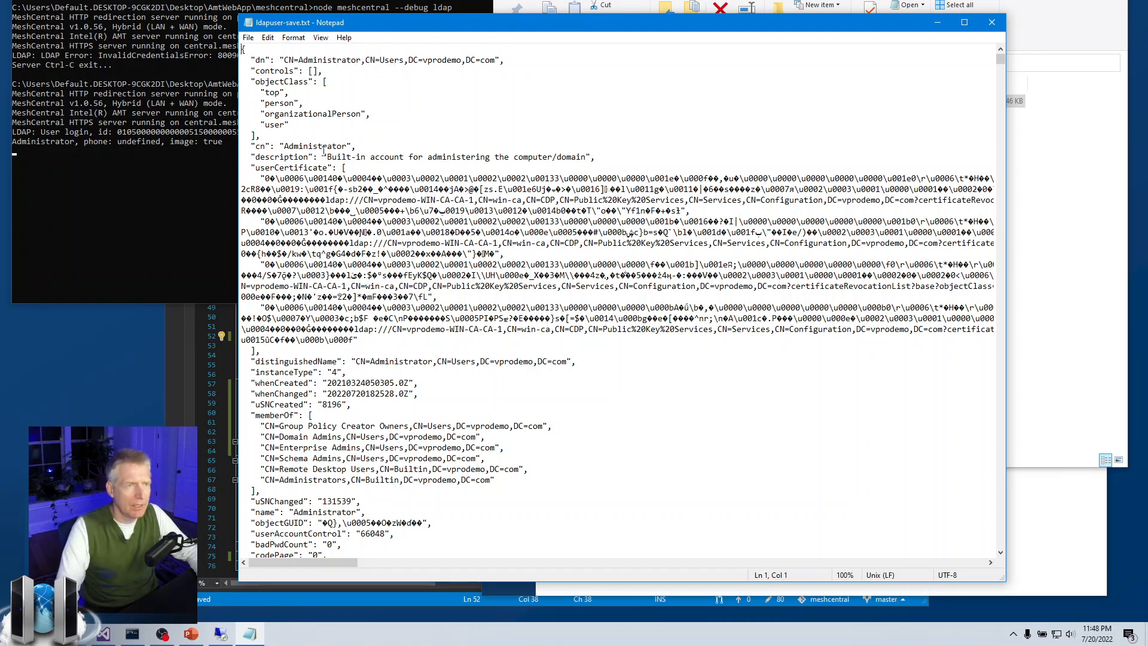
mouse_move(255, 61)
left_mouse_down()
mouse_move(527, 64)
mouse_move(241, 61)
left_mouse_up()
left_click(527, 64)
left_click(280, 93)
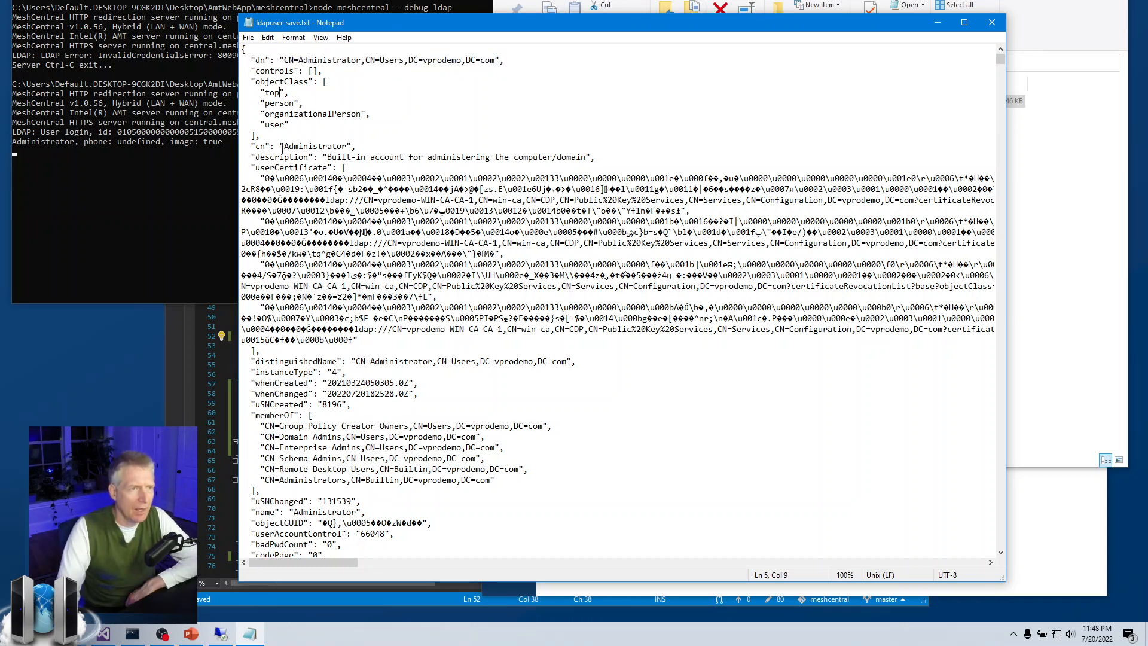
left_click_drag(255, 146, 357, 147)
left_click(345, 211)
Scroll through the file and look over the long thumbnailPhoto binary data.
scroll(345, 212, "down", 14)
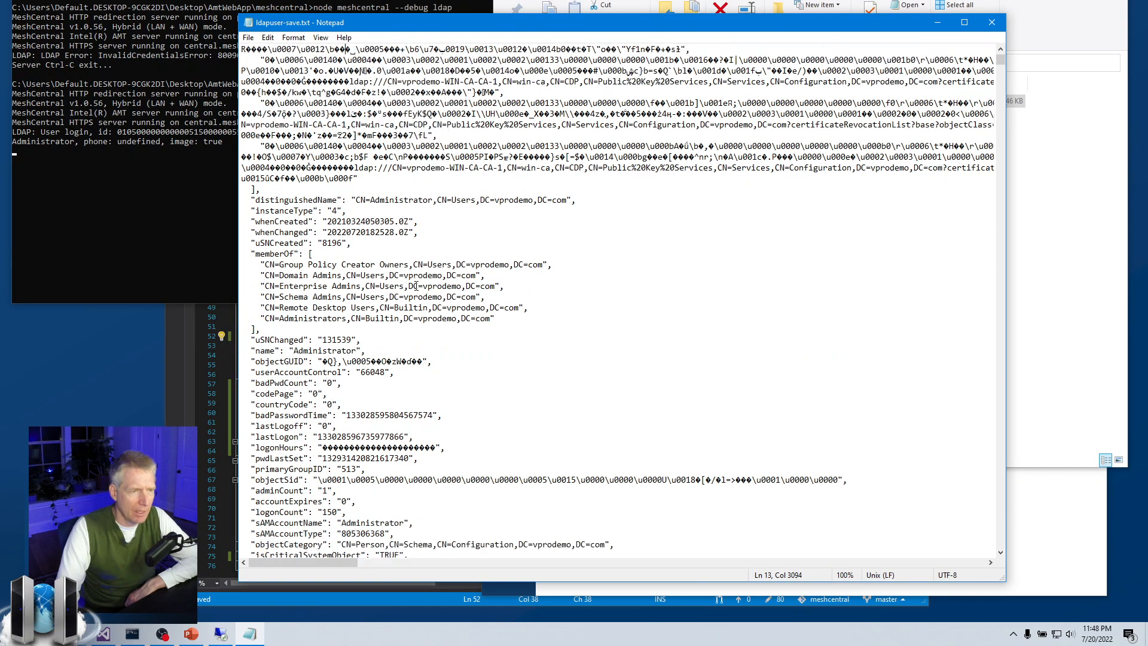
scroll(416, 286, "down", 7)
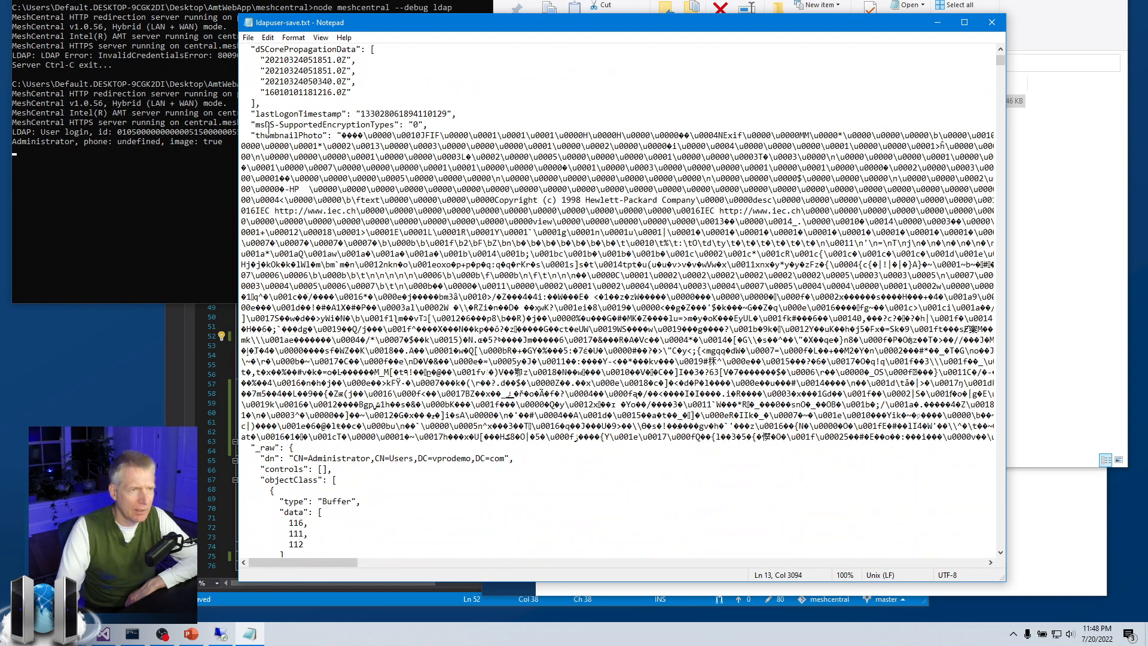
left_click_drag(268, 135, 685, 478)
left_click(393, 136)
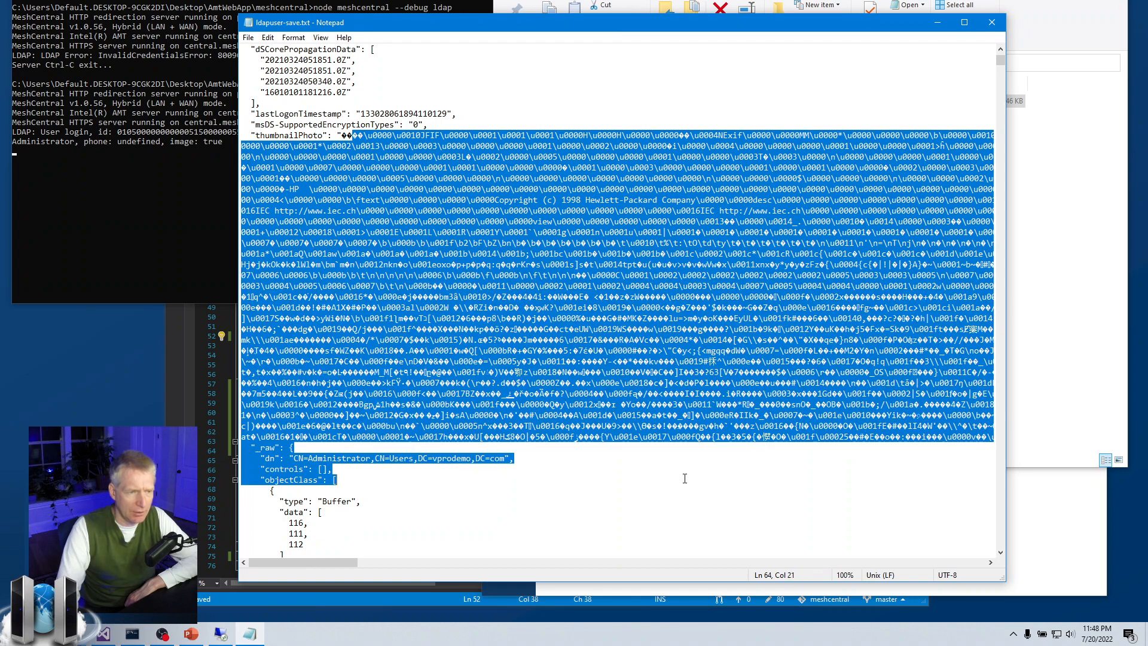
left_click(652, 473)
scroll(583, 472, "up", 15)
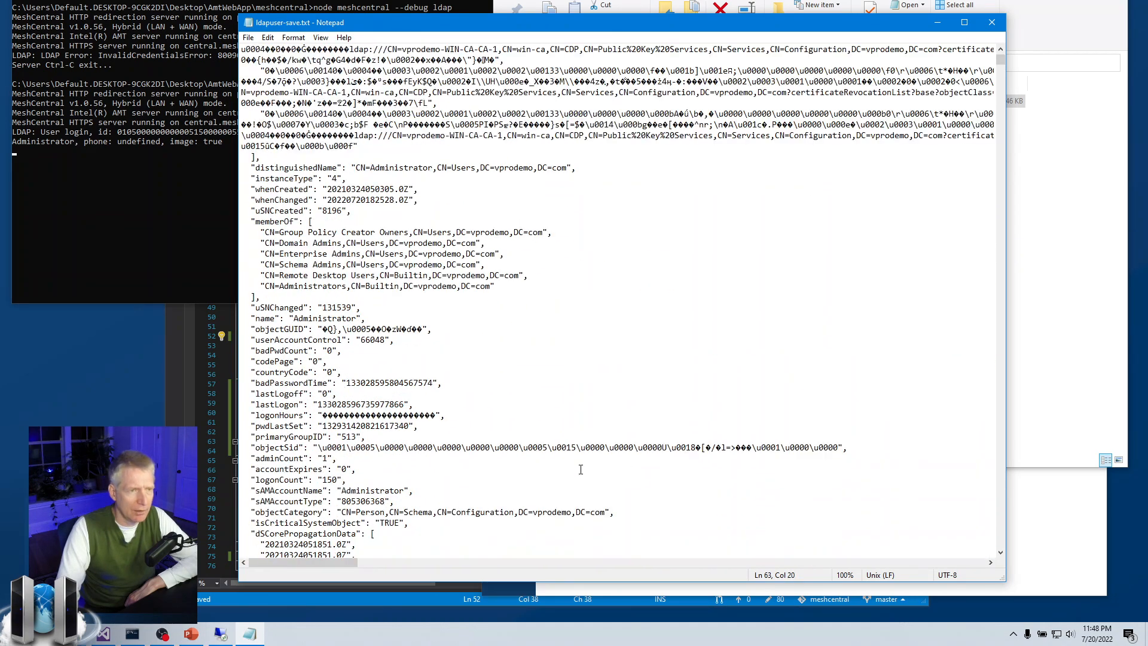
scroll(580, 470, "up", 4)
scroll(460, 365, "down", 7)
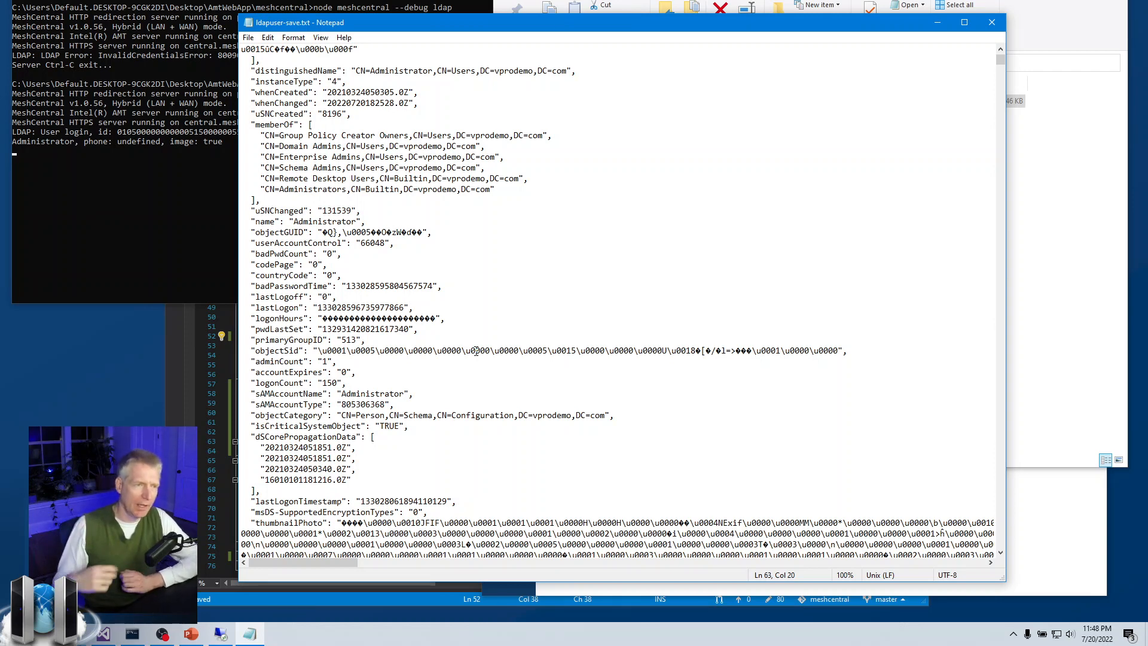
Highlight the uSNChanged, uSNCreated and distinguishedName attributes, then close Notepad.
left_click_drag(257, 211, 308, 211)
left_click_drag(255, 115, 303, 114)
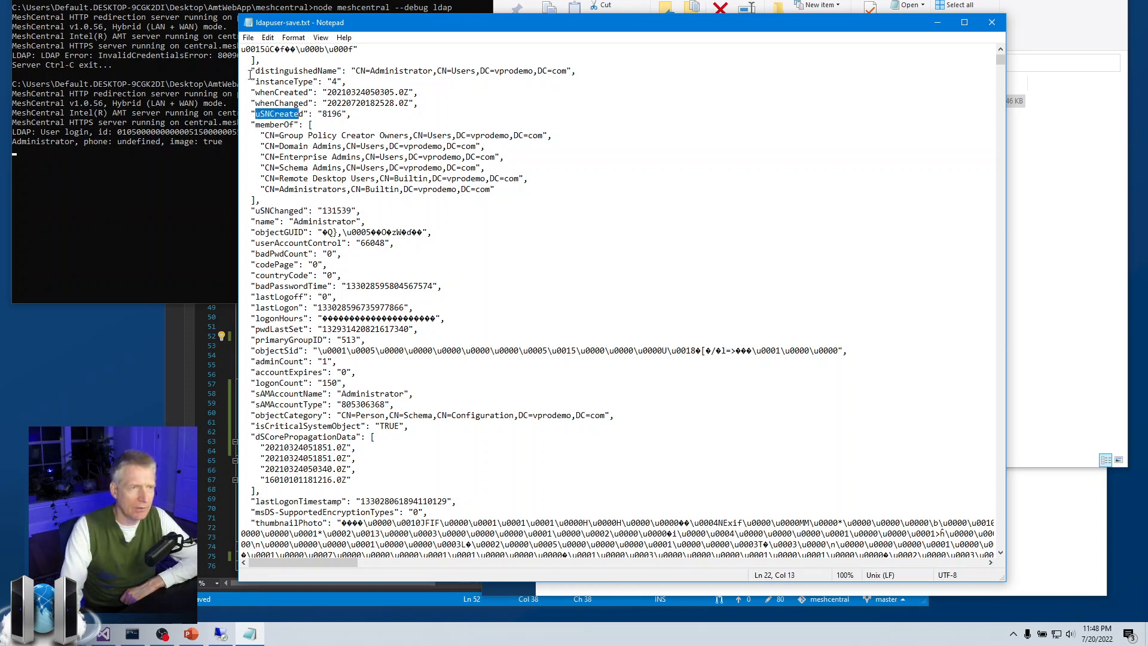
left_click_drag(251, 71, 333, 70)
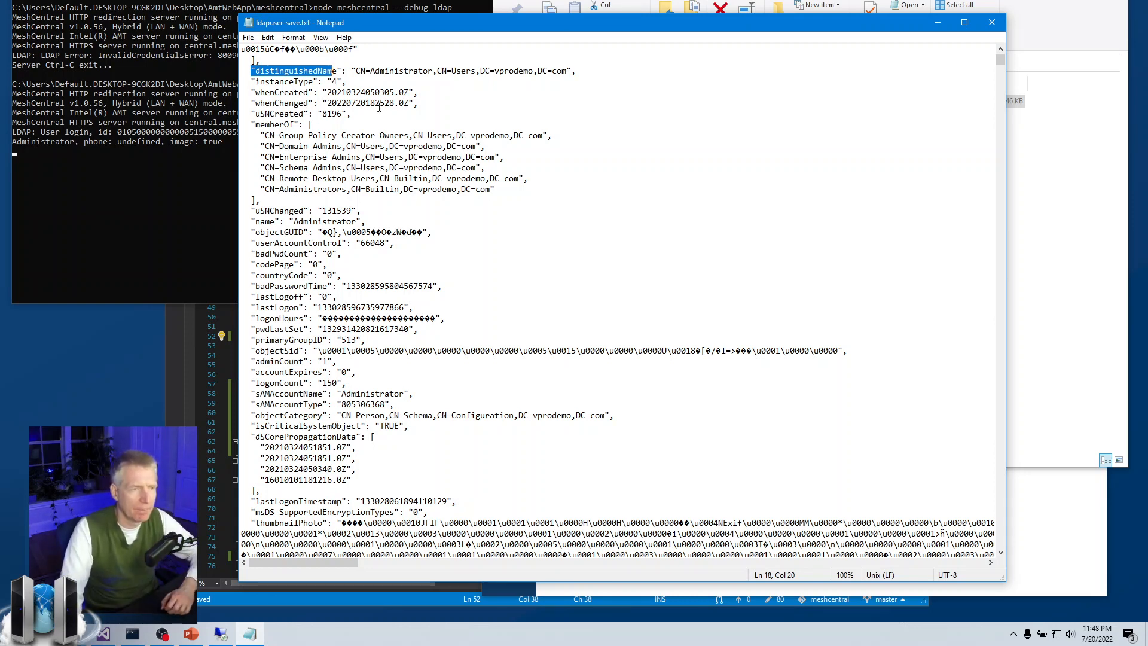
left_click(496, 189)
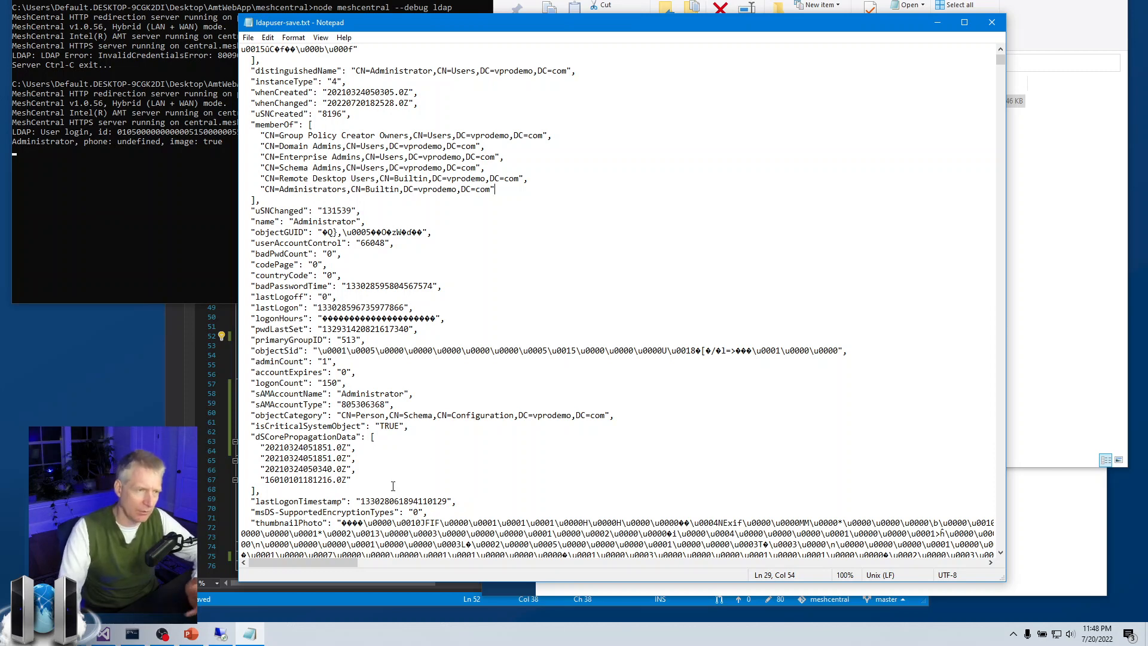
left_click(993, 22)
Minimize Explorer, Firefox and Visual Studio and switch to the remote domain controller session.
left_click(1058, 0)
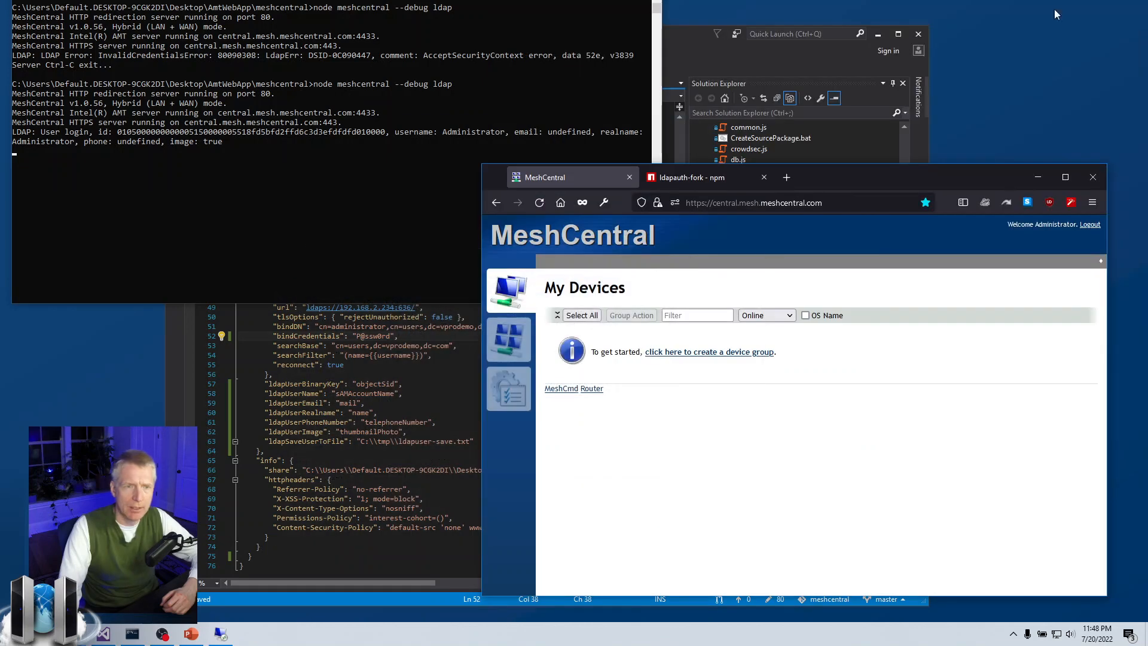
left_click(1036, 178)
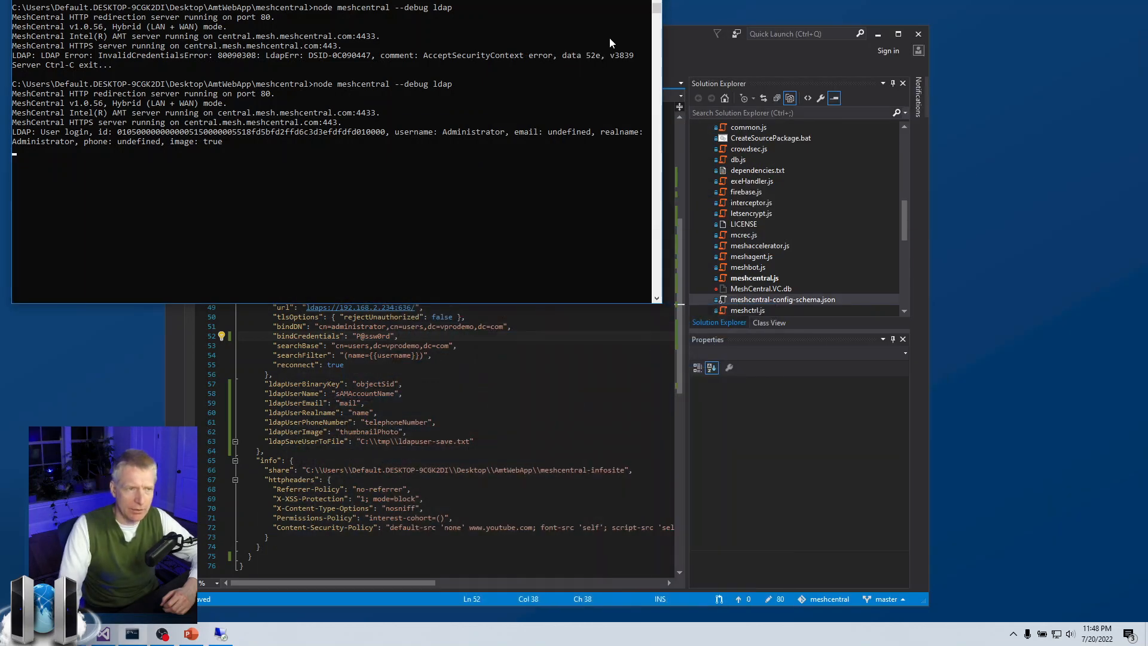
left_click(815, 46)
left_click(877, 34)
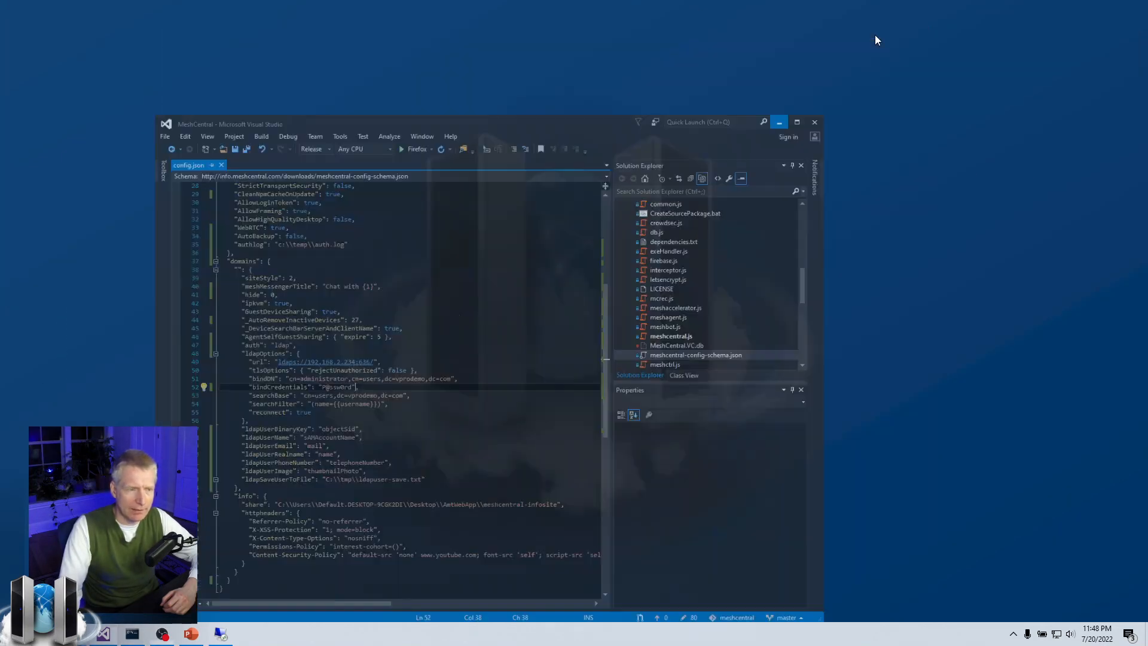
left_click(221, 634)
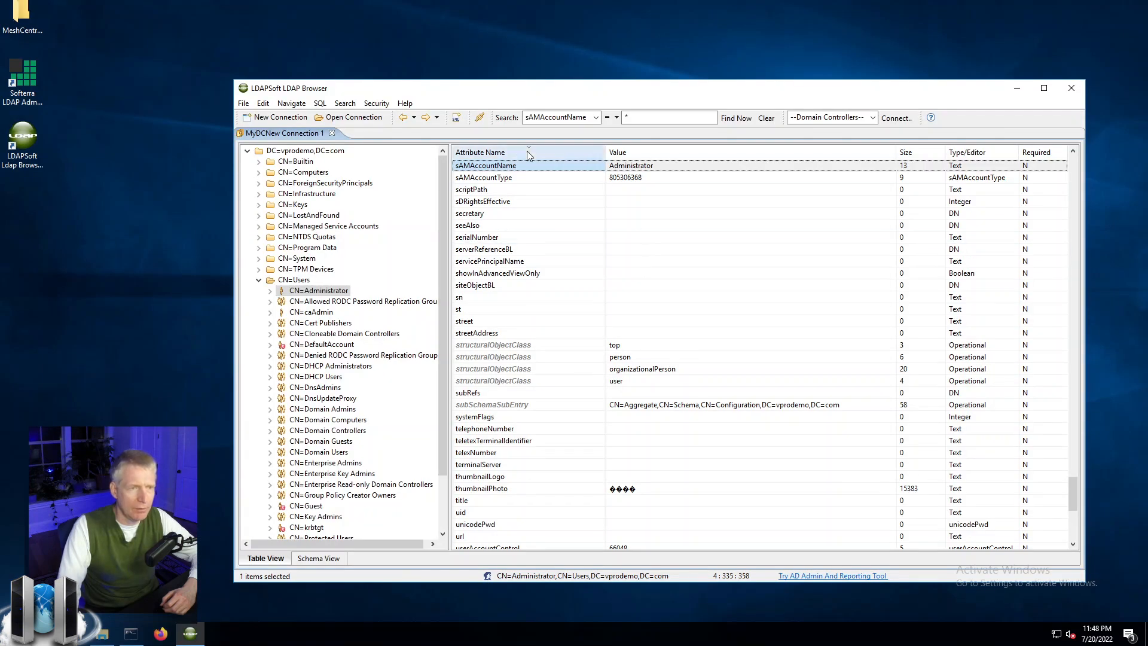
Scroll the Administrator entry's attributes in LDAP Browser's Table View up to accountExpires.
scroll(600, 362, "down", 9)
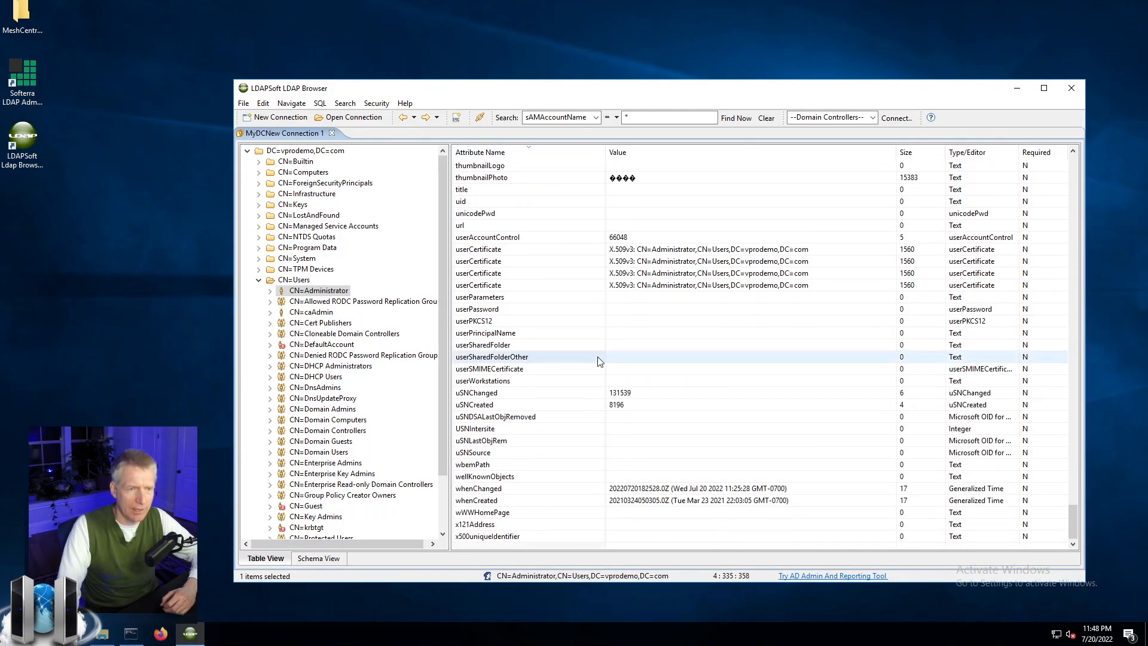
scroll(600, 362, "up", 20)
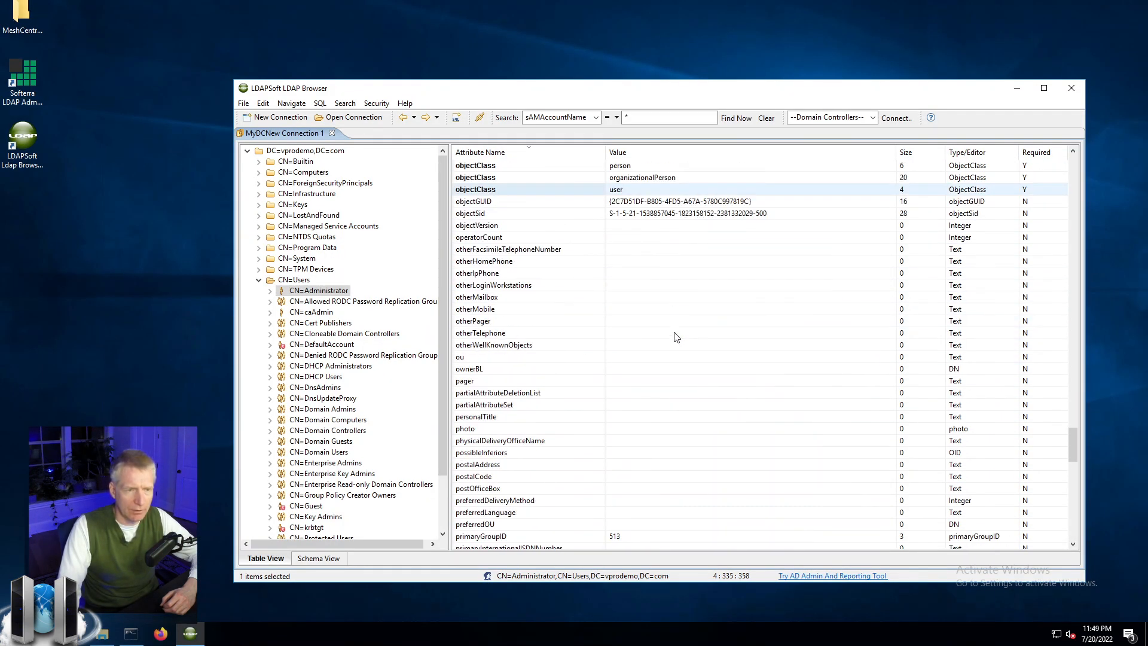
scroll(692, 472, "up", 4)
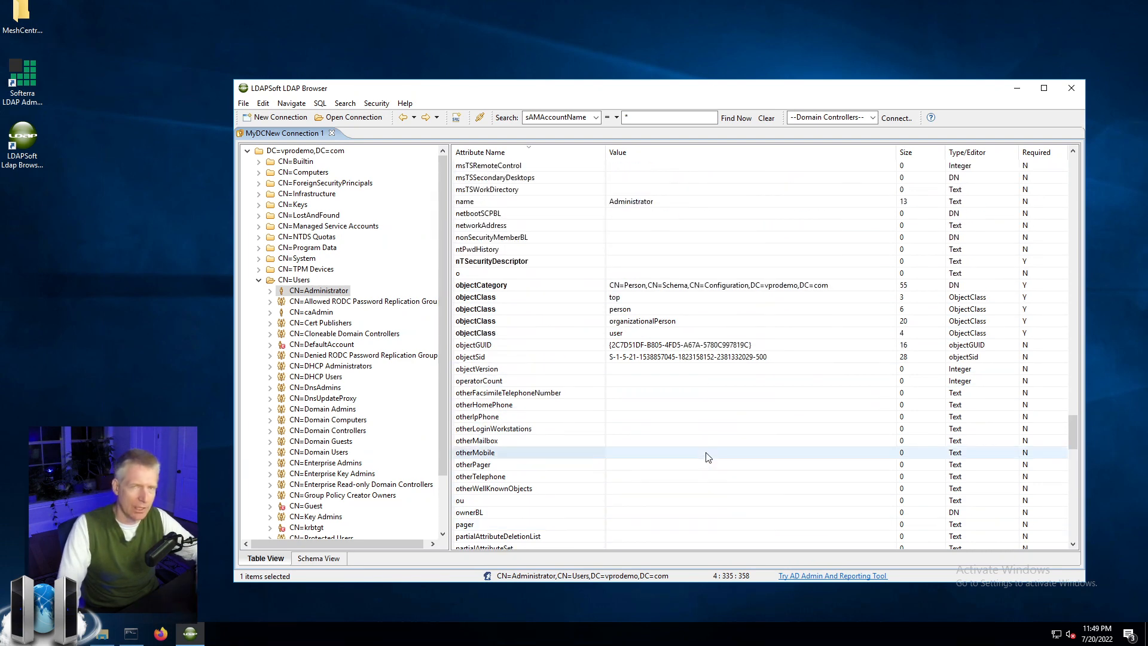
scroll(700, 443, "up", 20)
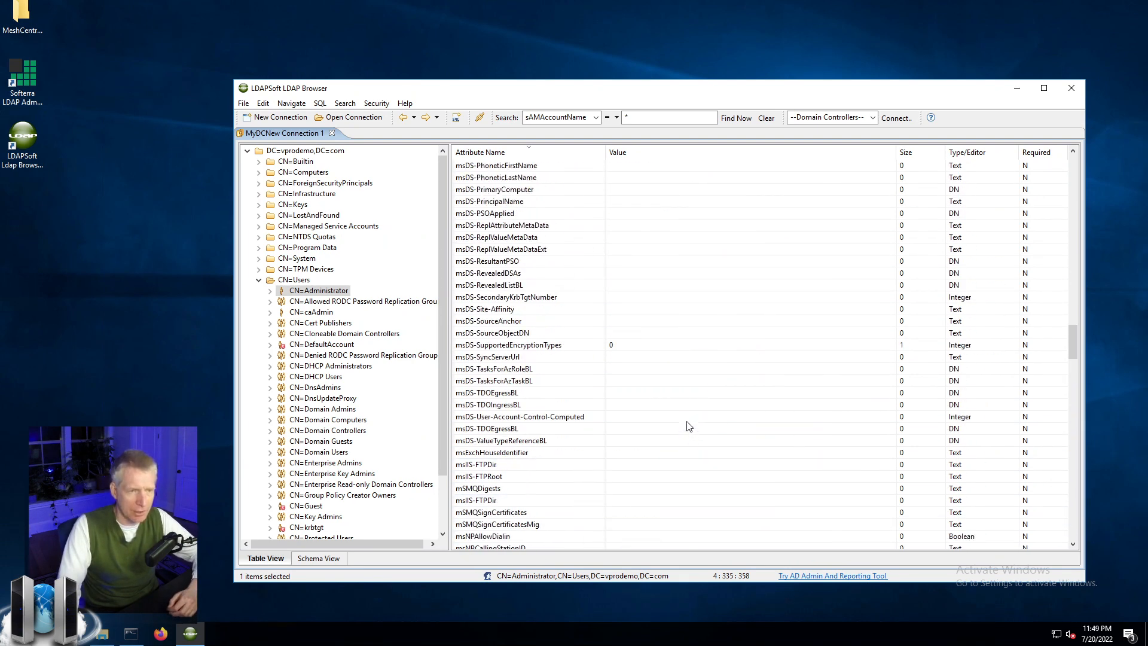
scroll(688, 425, "up", 20)
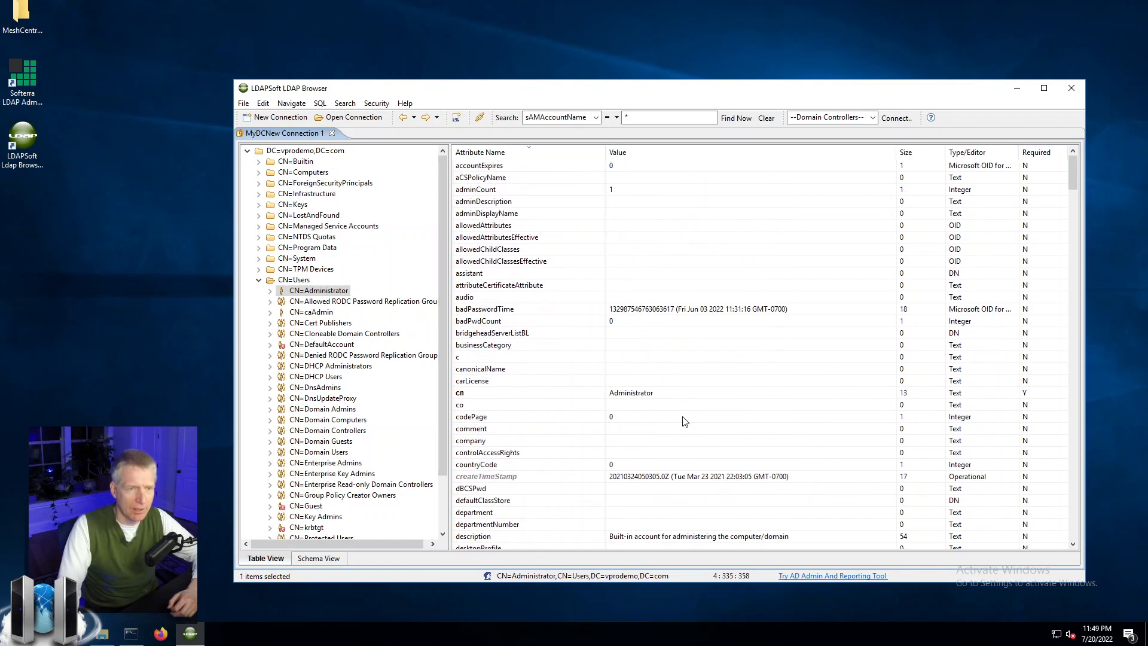